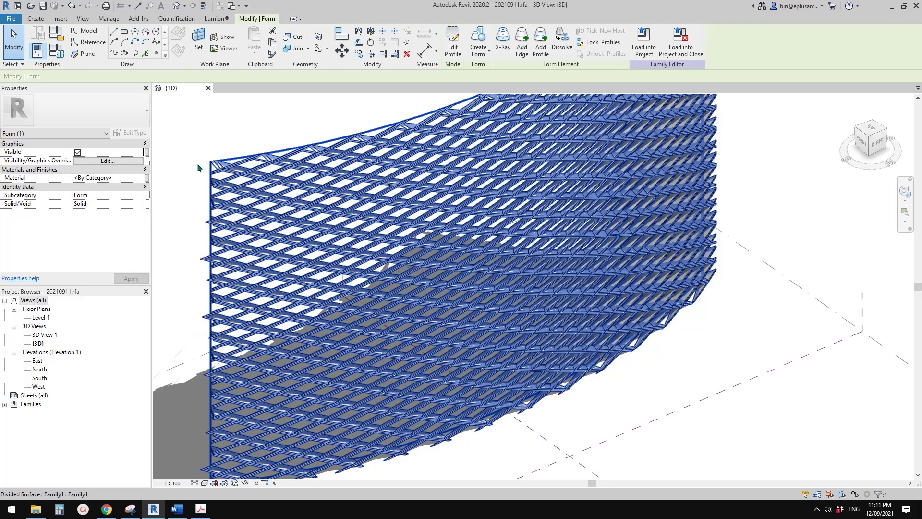
Switch to the browser to show the shared exercise file and the Day 539 video's download link, then return to Revit
click(107, 510)
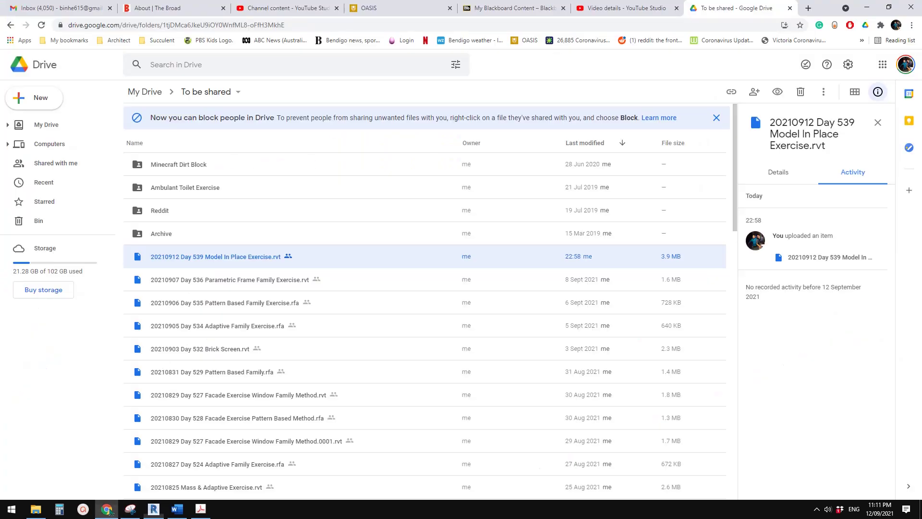
click(625, 8)
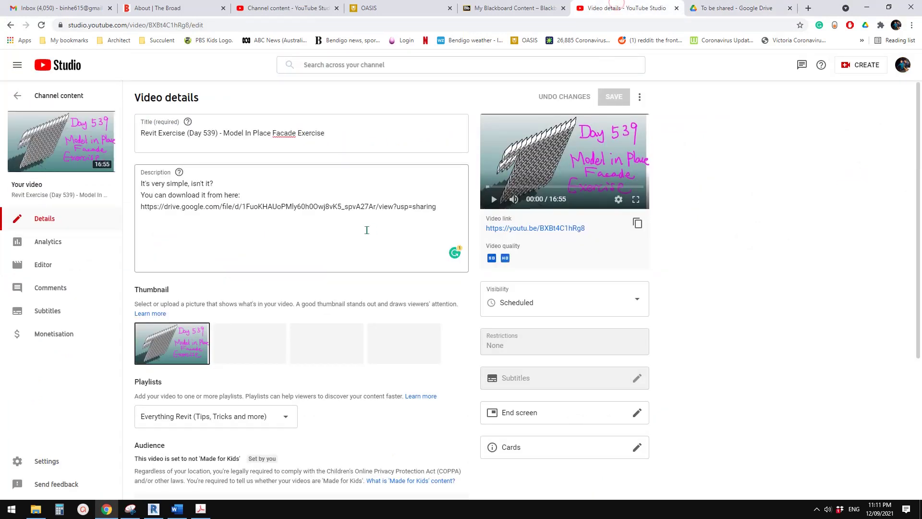
click(154, 508)
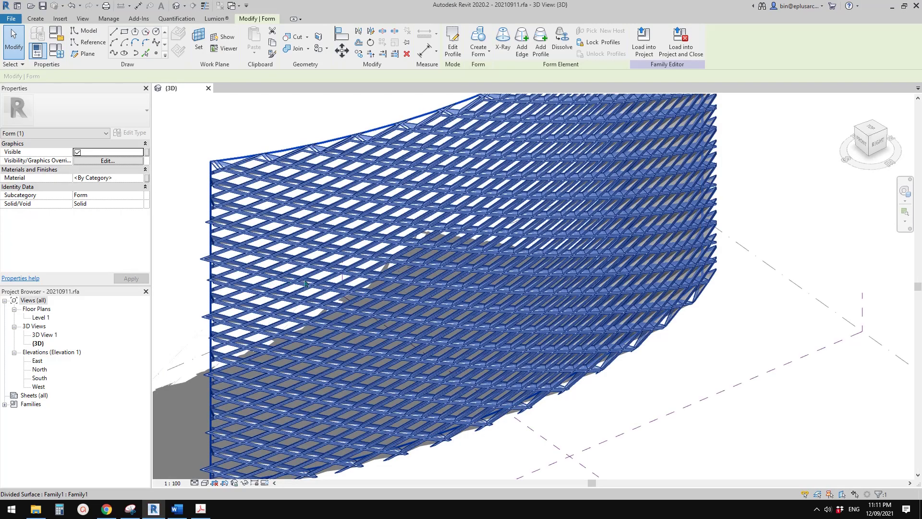
Examine the curved lattice facade on the divided surface from several angles
scroll(305, 283, down, 1)
middle_drag(305, 283, 313, 285)
click(577, 339)
click(462, 327)
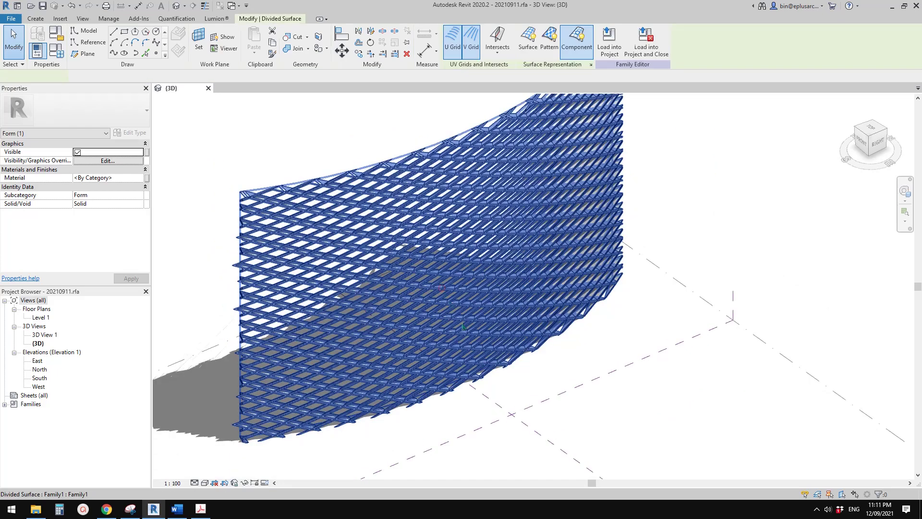
shift+middle_drag(474, 351, 399, 309)
click(552, 404)
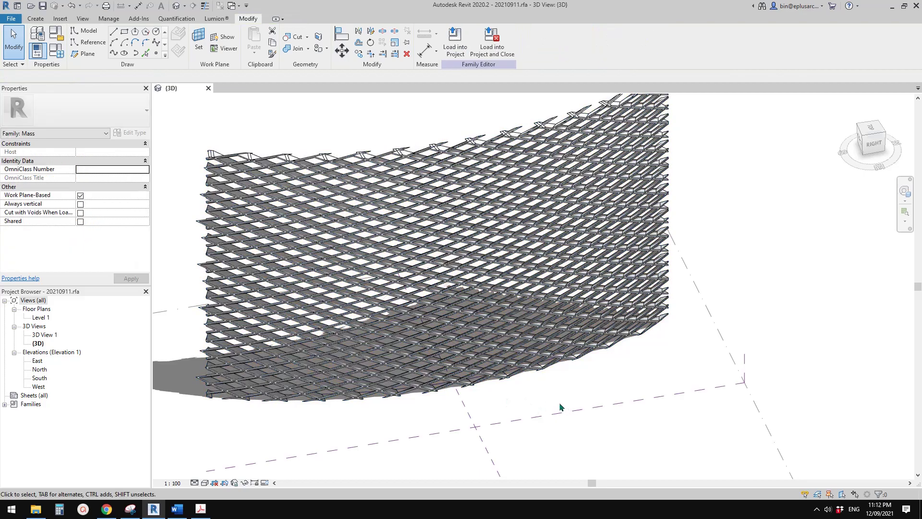
shift+middle_drag(580, 386, 448, 283)
Inspect a single rectangular curtain panel up close, then examine how the panels repeat across the divided surface
click(439, 271)
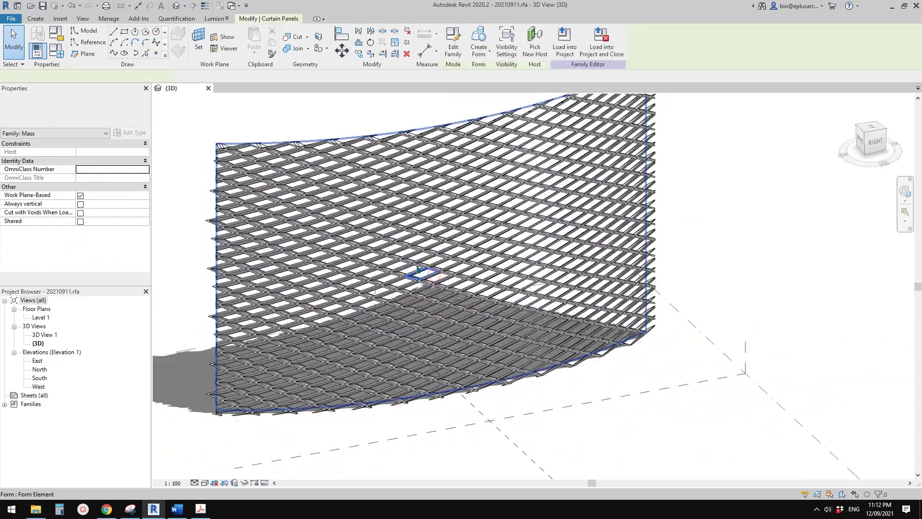
scroll(439, 270, up, 2)
scroll(438, 270, up, 1)
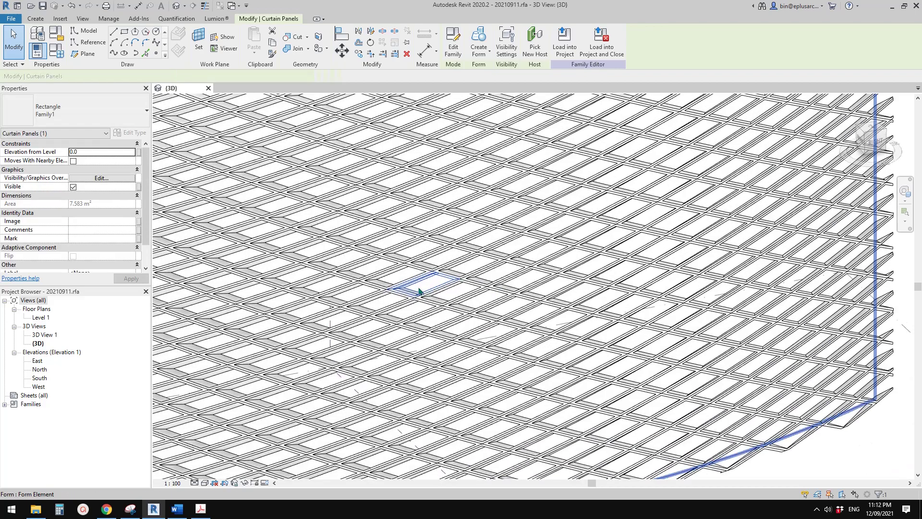
key(Escape)
shift+middle_drag(424, 283, 450, 307)
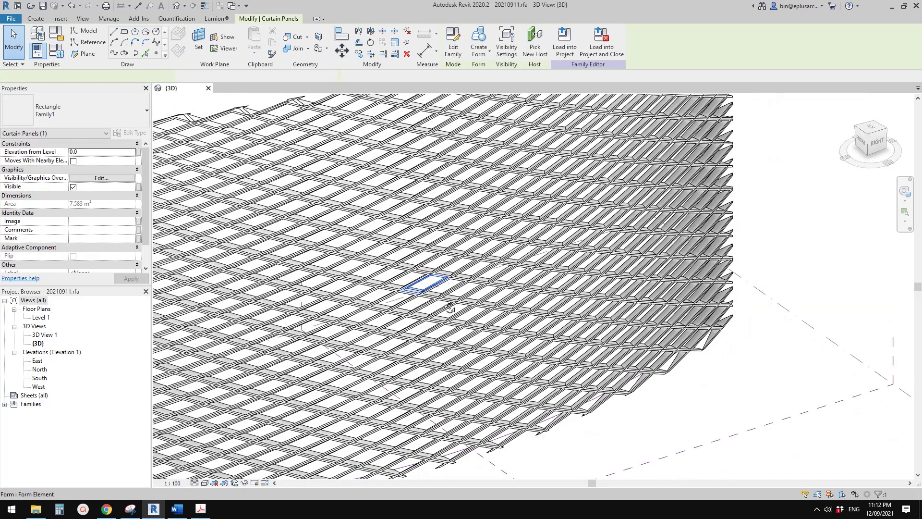
scroll(397, 295, down, 4)
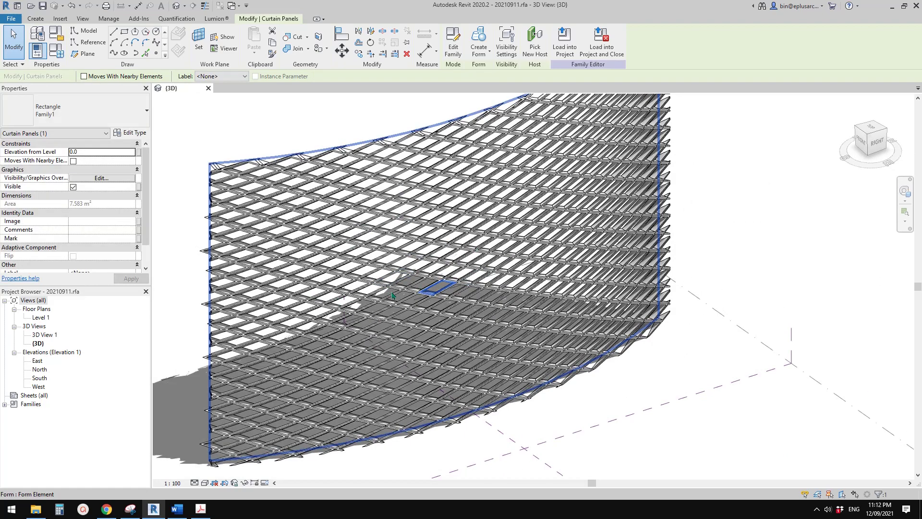
scroll(392, 295, down, 3)
shift+middle_drag(392, 295, 420, 283)
click(422, 281)
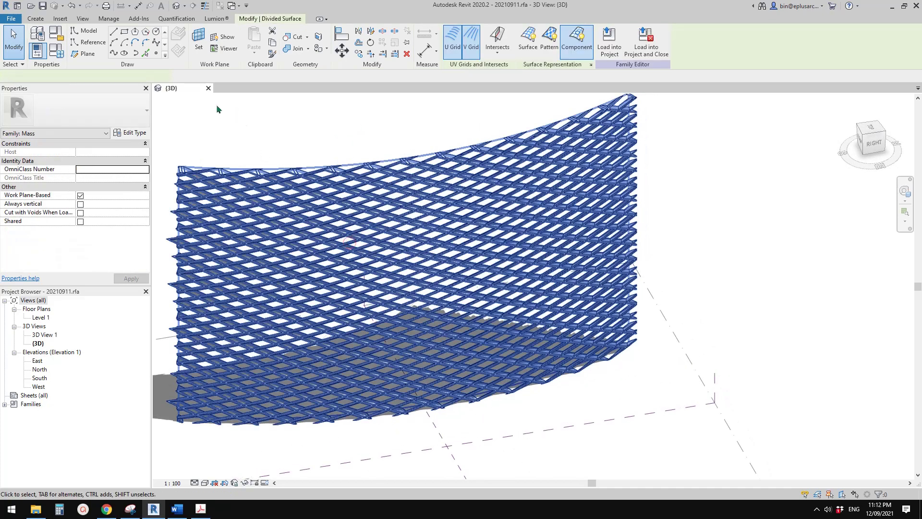
Close the facade family and create a new family from the Metric Curtain Panel Pattern Based template
click(208, 89)
click(486, 253)
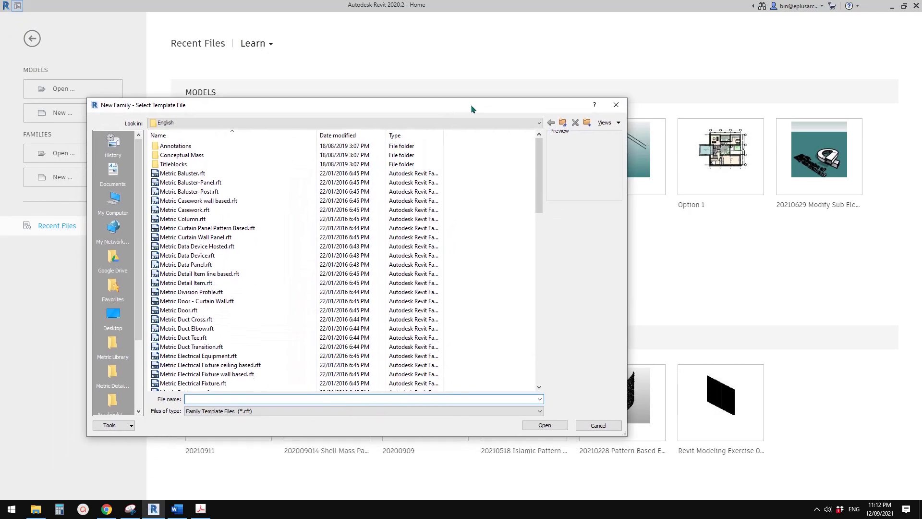
click(222, 229)
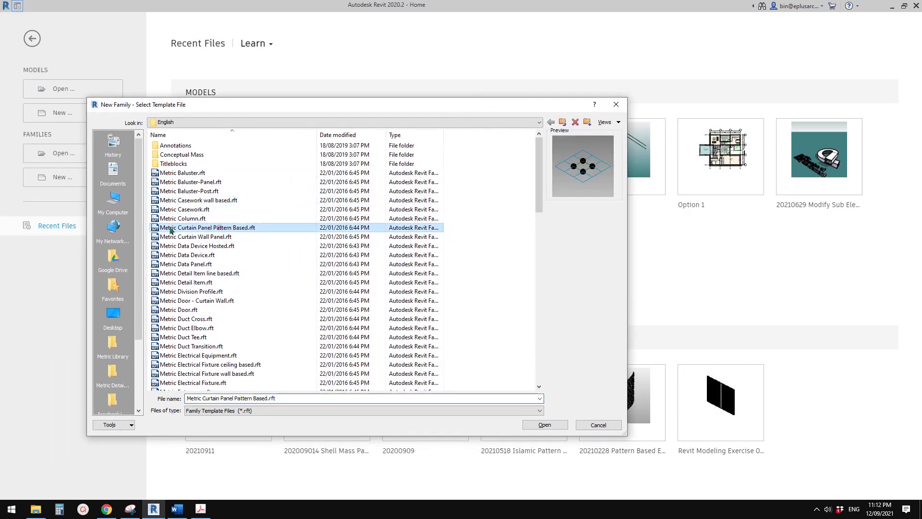
click(544, 424)
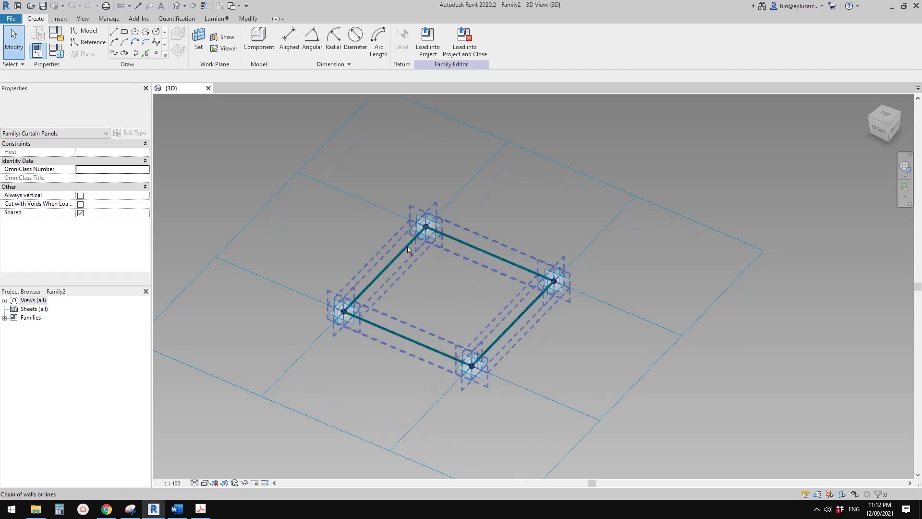
Place a reference point on the horizontal work plane of each of the panel's four adaptive corner points
mouse_move(509, 329)
shift+middle_down()
mouse_move(590, 228)
mouse_move(484, 317)
mouse_move(462, 313)
shift+middle_up()
click(157, 54)
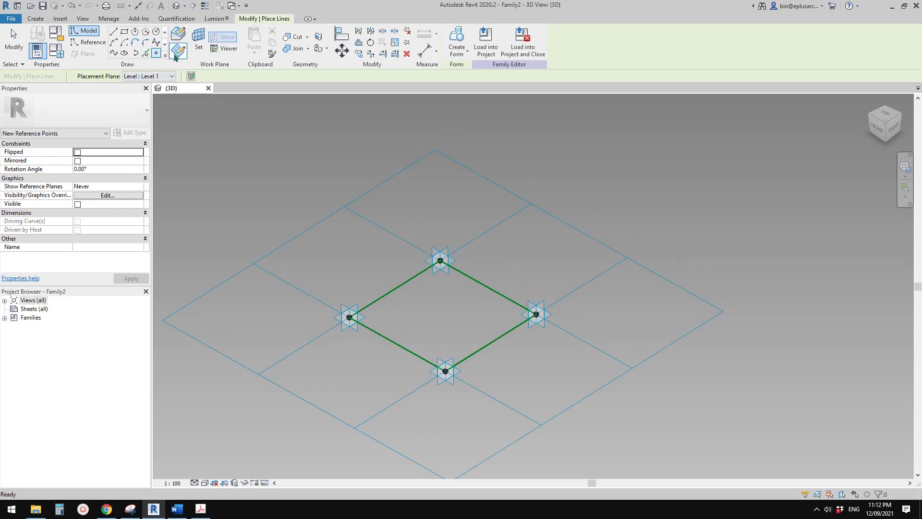
click(199, 38)
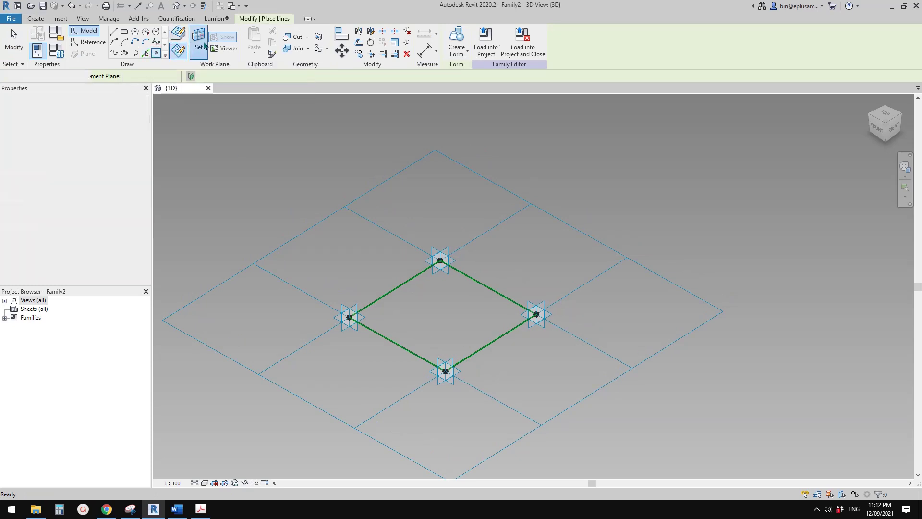
click(366, 316)
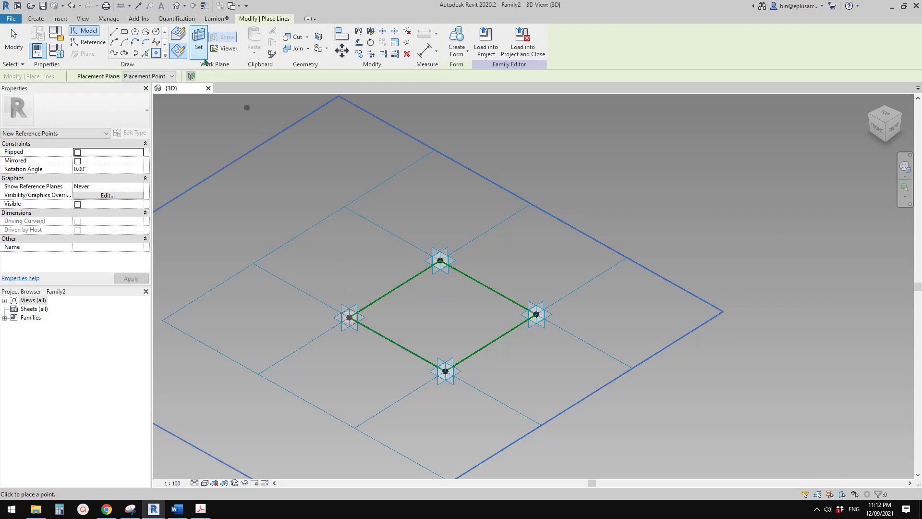
click(198, 44)
click(451, 261)
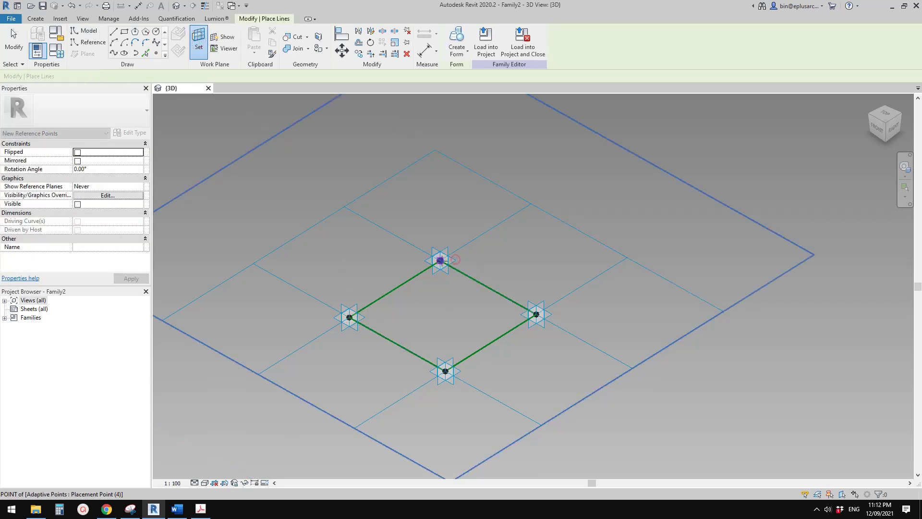
click(199, 45)
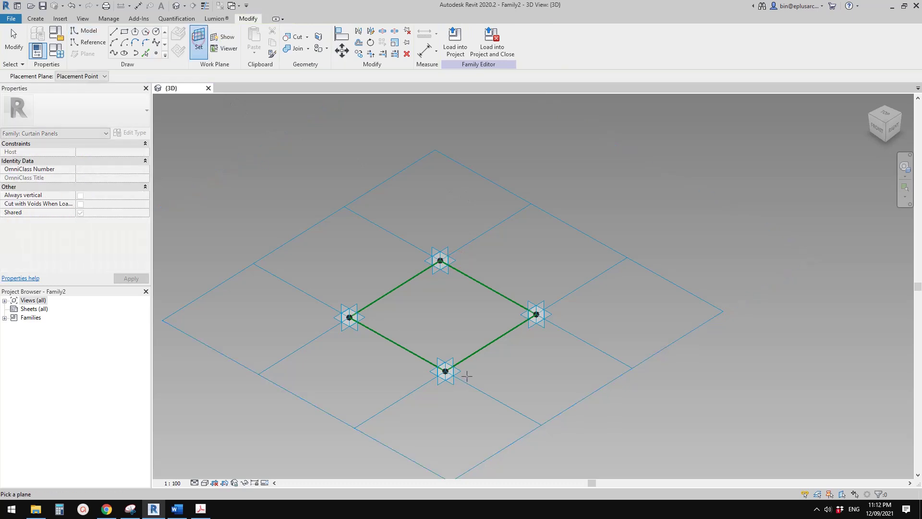
click(202, 39)
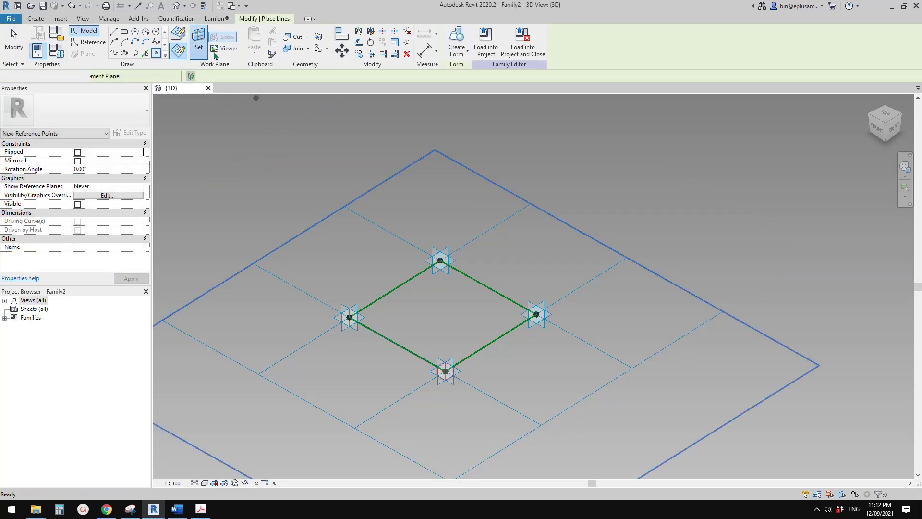
click(551, 315)
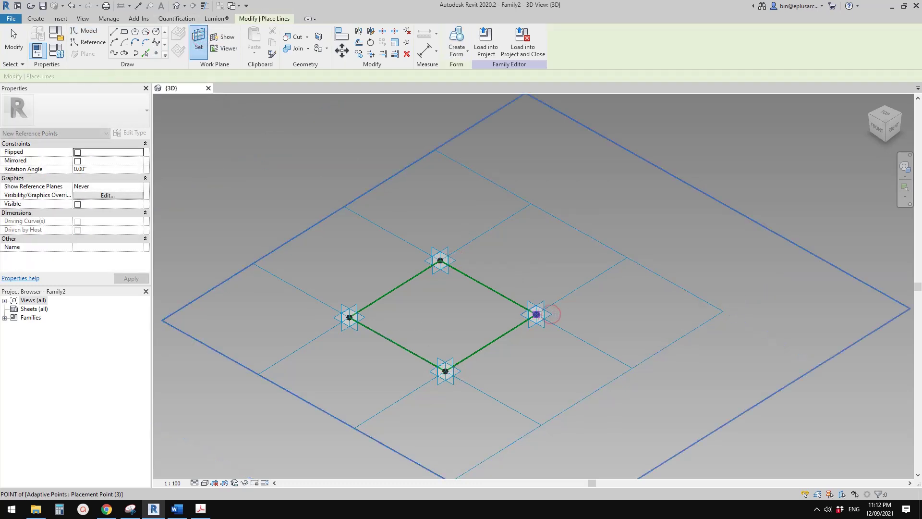
click(536, 314)
key(Escape)
key(Escape)
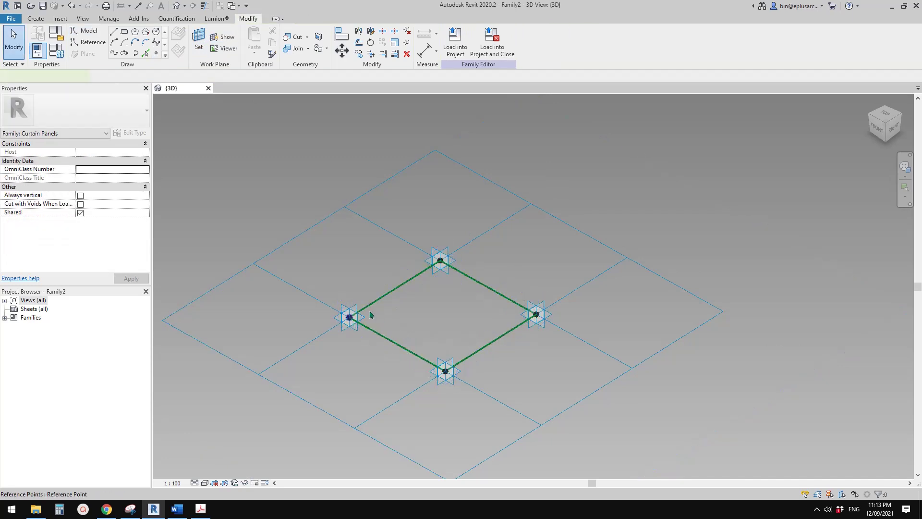
Set the offset of all four newly hosted reference points to 1000
ctrl+click(441, 262)
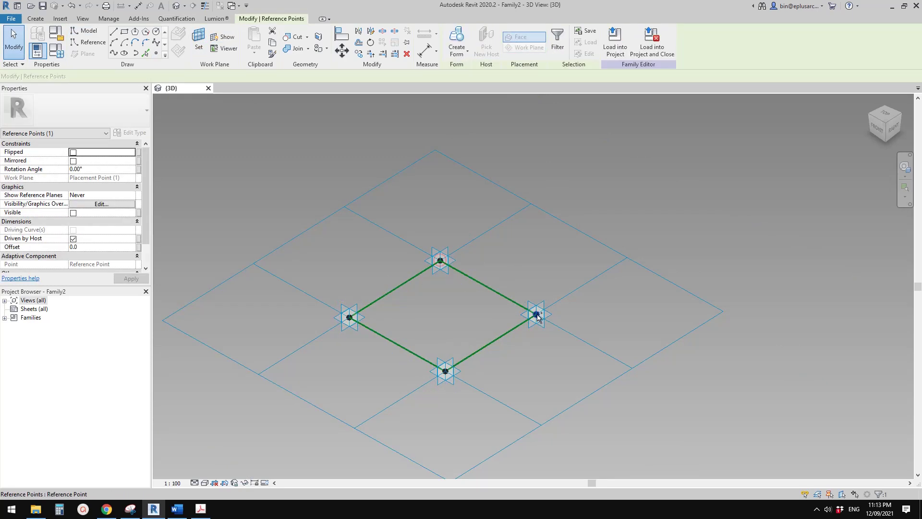
ctrl+click(477, 360)
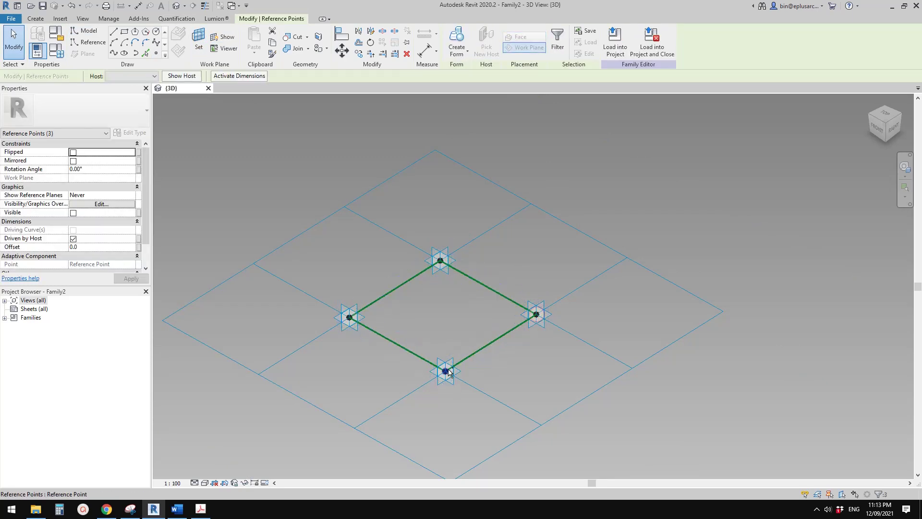
click(97, 247)
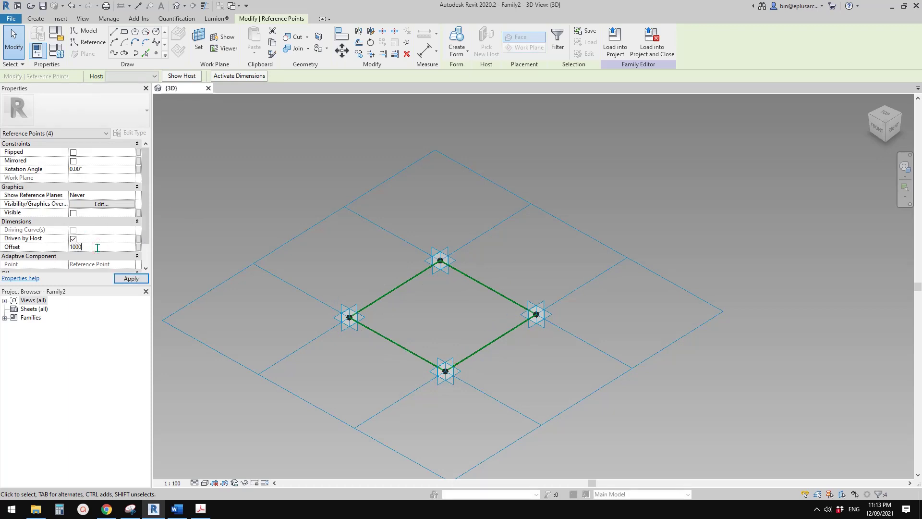
key(Return)
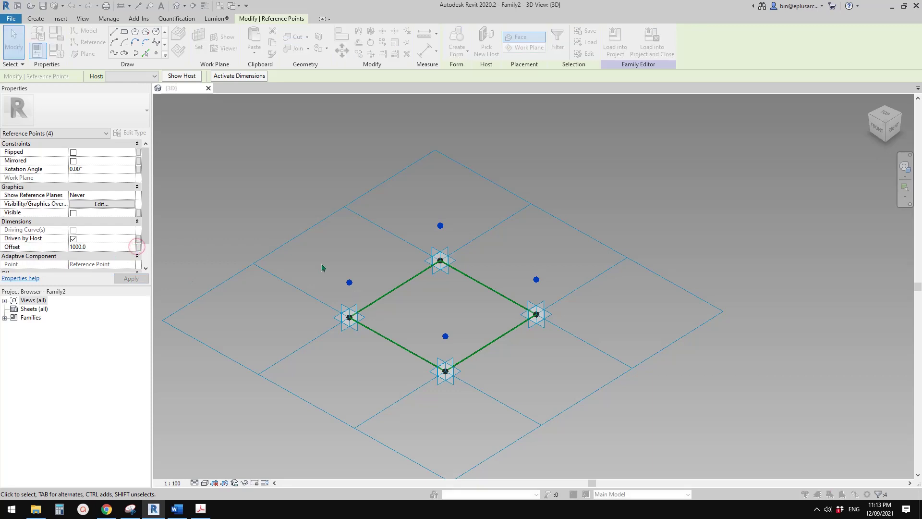
Associate the four points' offset with a new family parameter named D, grouped under Dimensions
drag(0, 201, 639, 184)
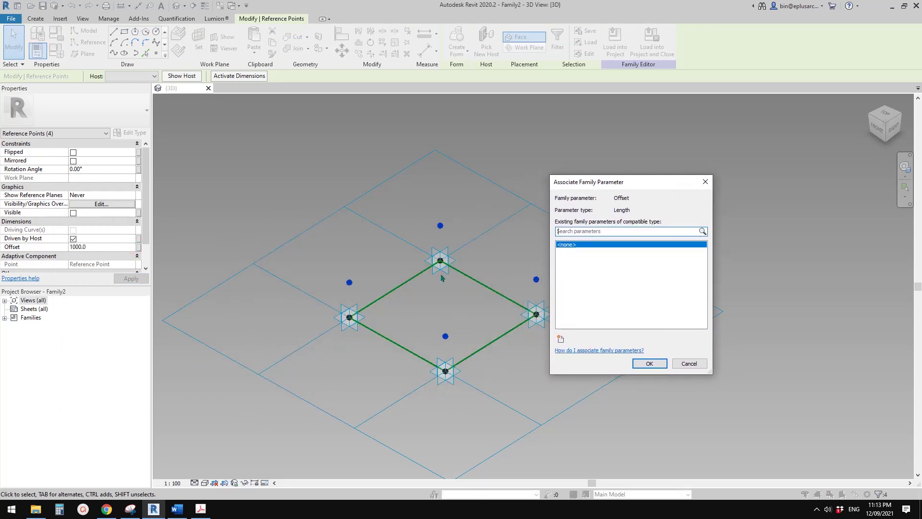
click(561, 339)
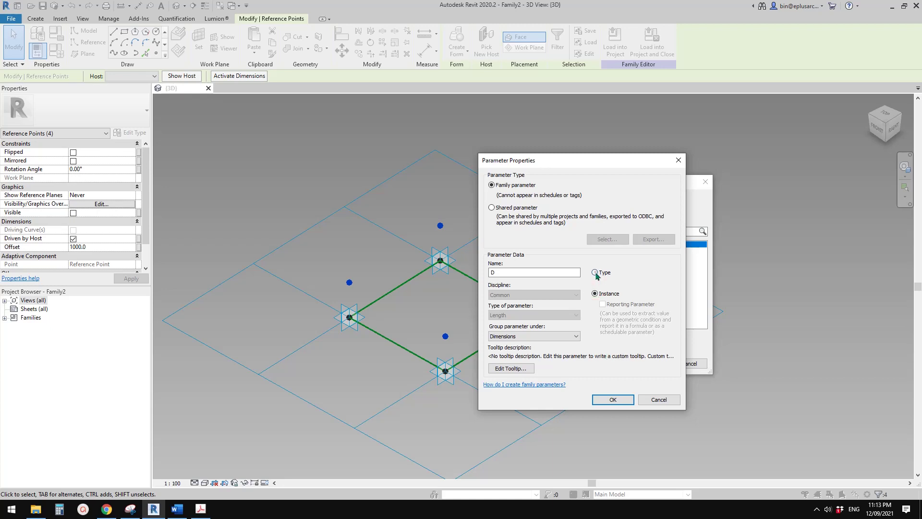
click(614, 399)
click(647, 363)
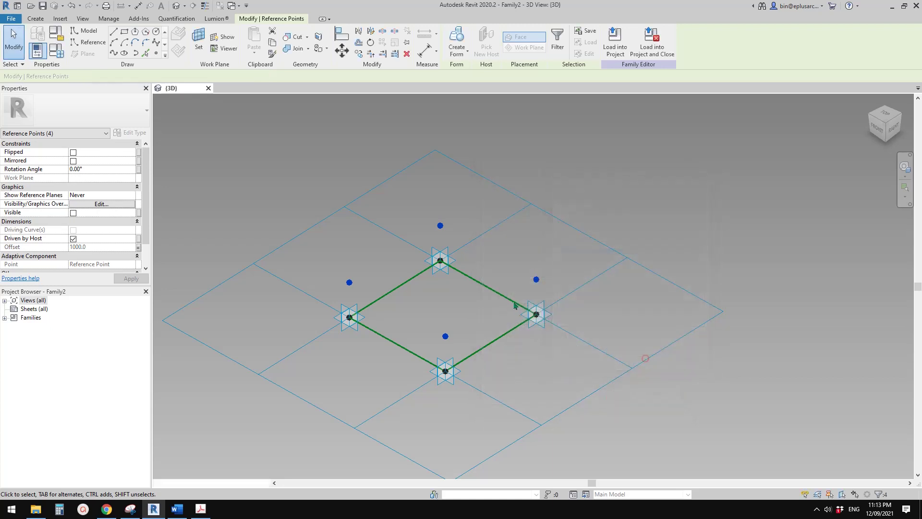
Associate the rotation angle of the four offset reference points with a new type parameter named A, grouped under Dimensions
scroll(494, 266, up, 2)
shift+middle_drag(444, 283, 359, 248)
click(359, 248)
click(311, 284)
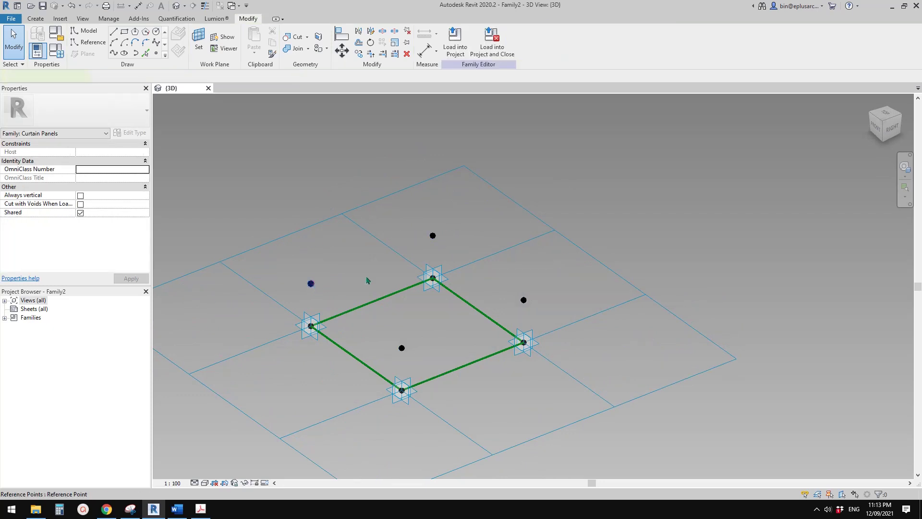
shift+middle_drag(343, 326, 339, 330)
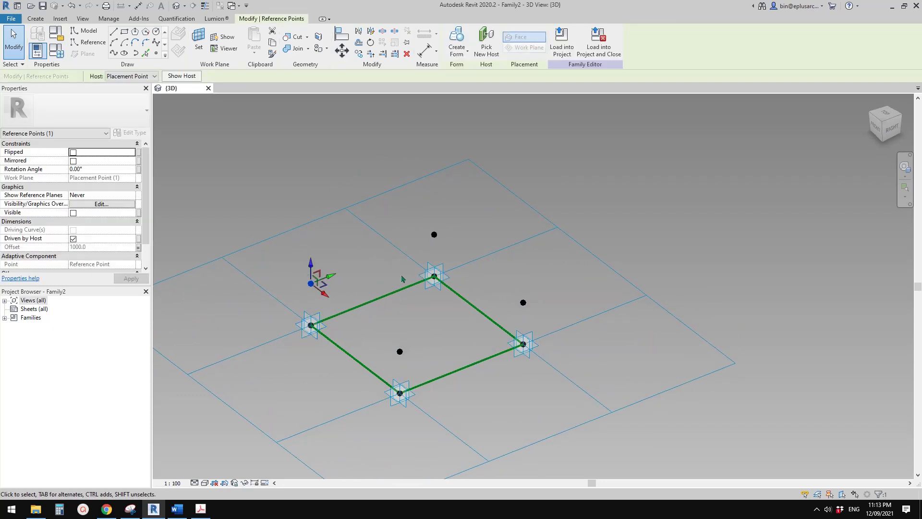
shift+middle_drag(356, 294, 390, 288)
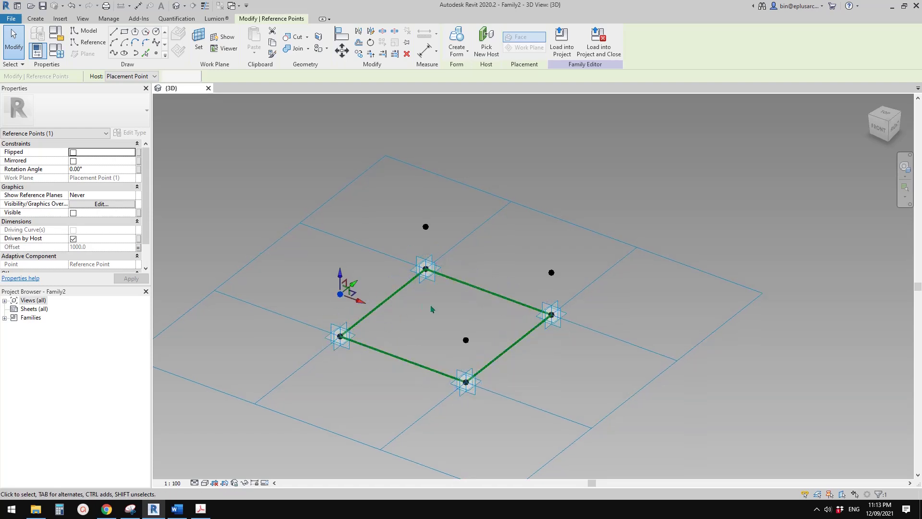
shift+middle_drag(431, 309, 384, 303)
ctrl+click(458, 244)
ctrl+click(553, 306)
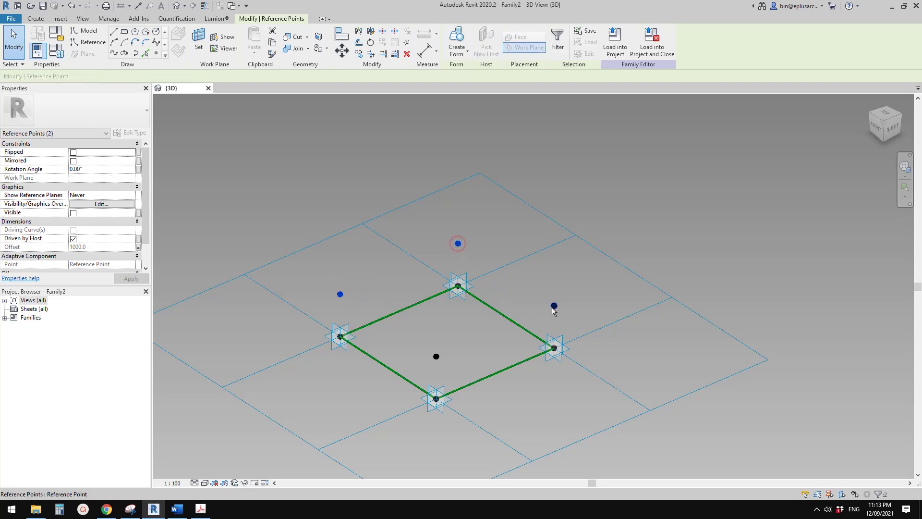
ctrl+click(436, 357)
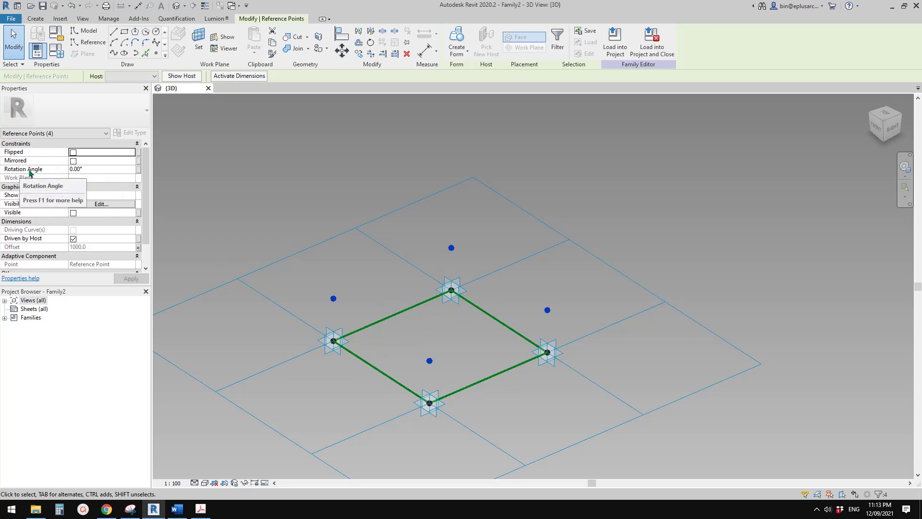
click(138, 170)
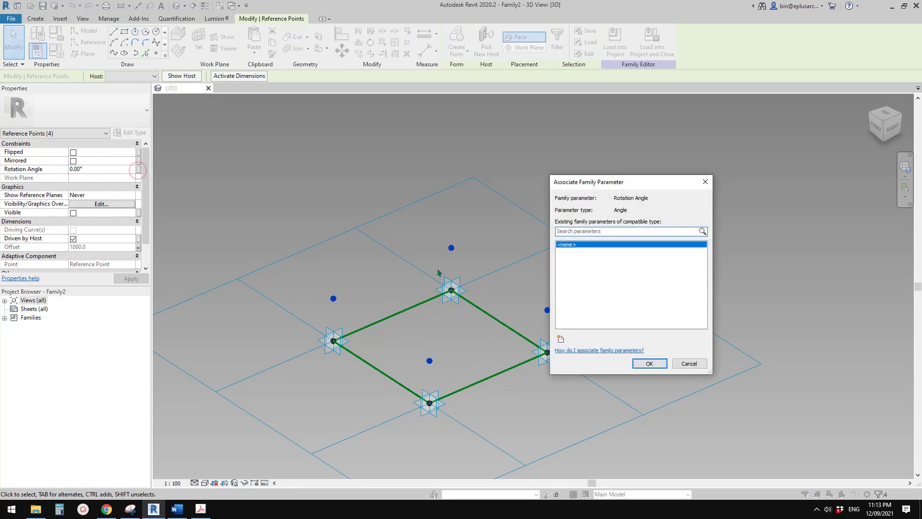
click(561, 337)
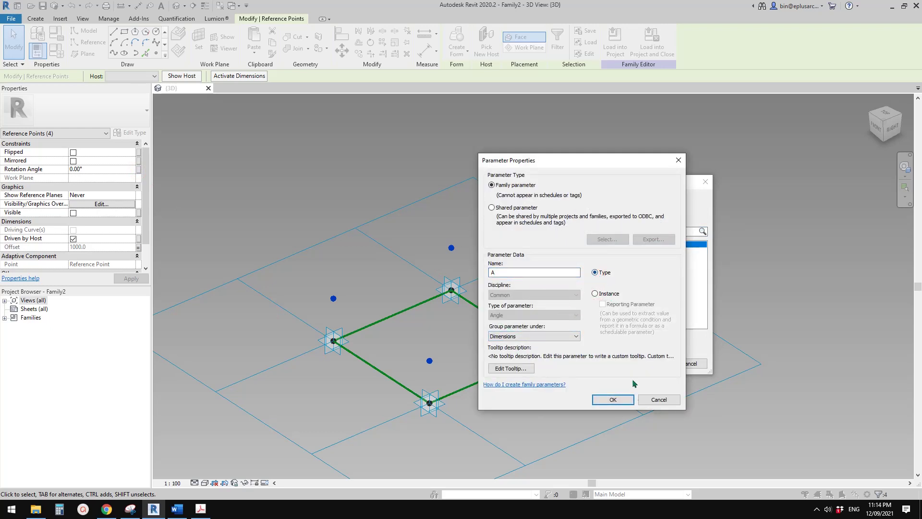
click(613, 400)
click(649, 363)
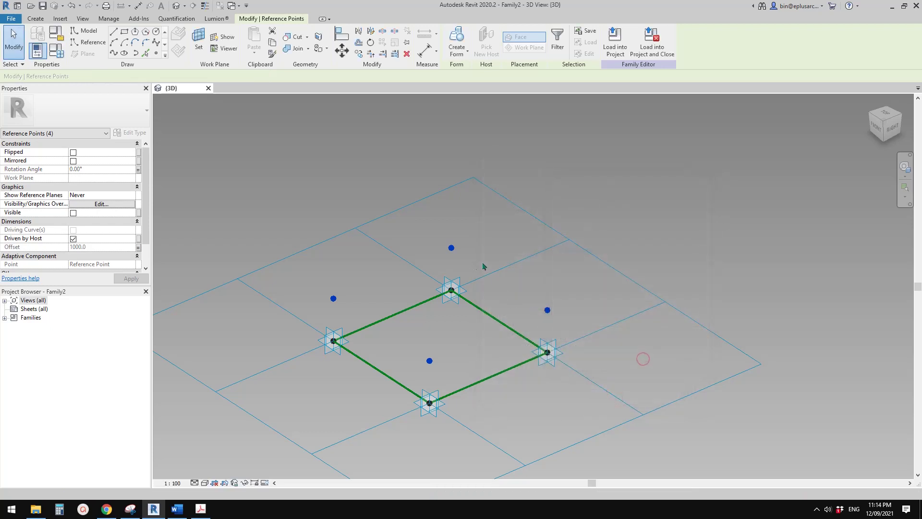
Set the four offset points to always show their reference planes
click(132, 196)
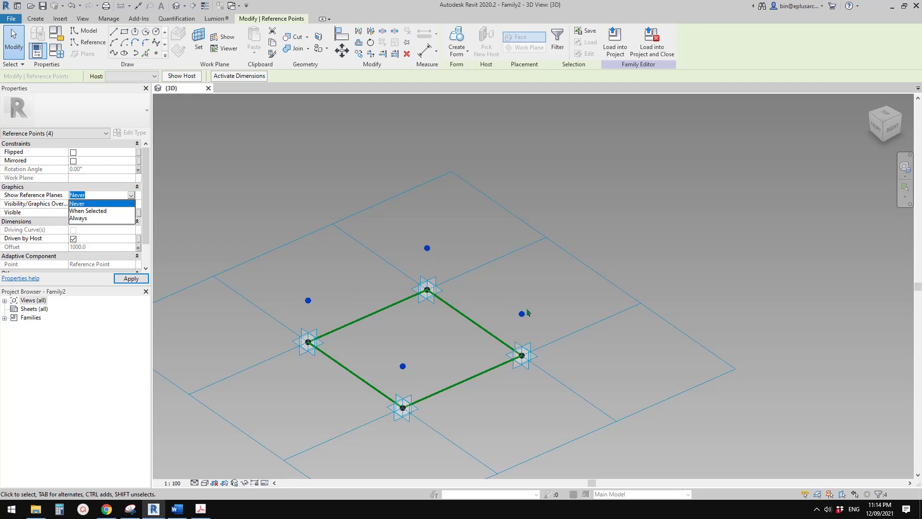
click(83, 218)
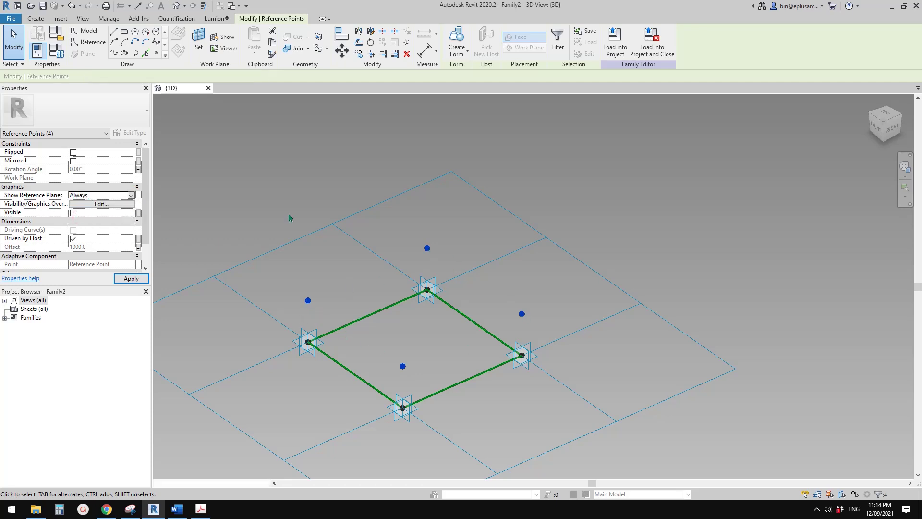
shift+middle_drag(336, 220, 352, 213)
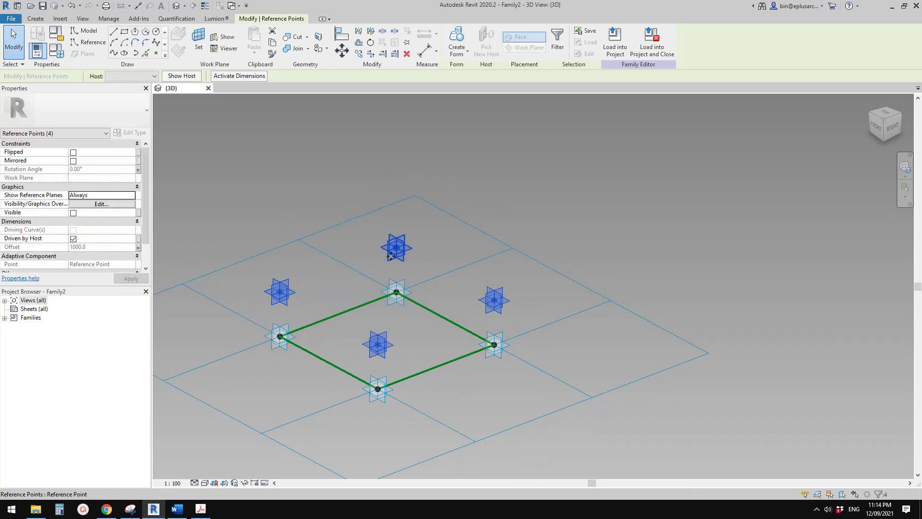
shift+middle_drag(391, 256, 342, 247)
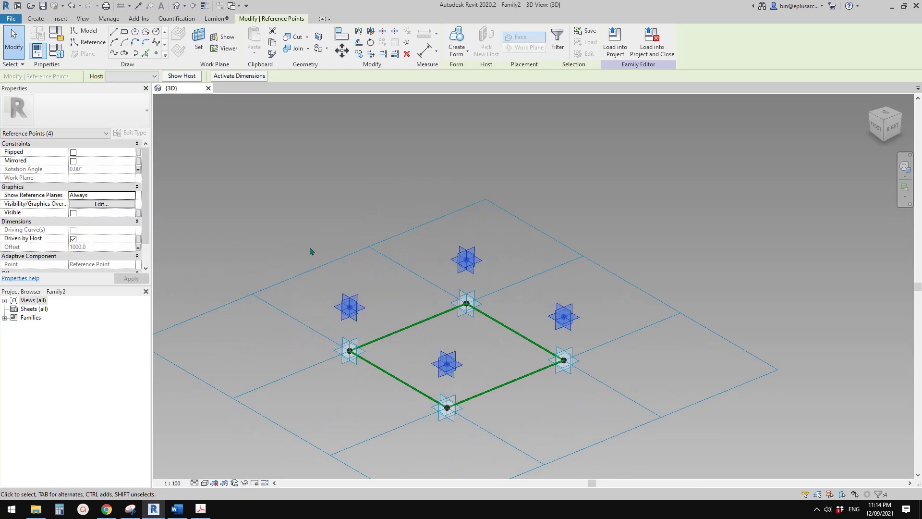
middle_drag(341, 304, 363, 310)
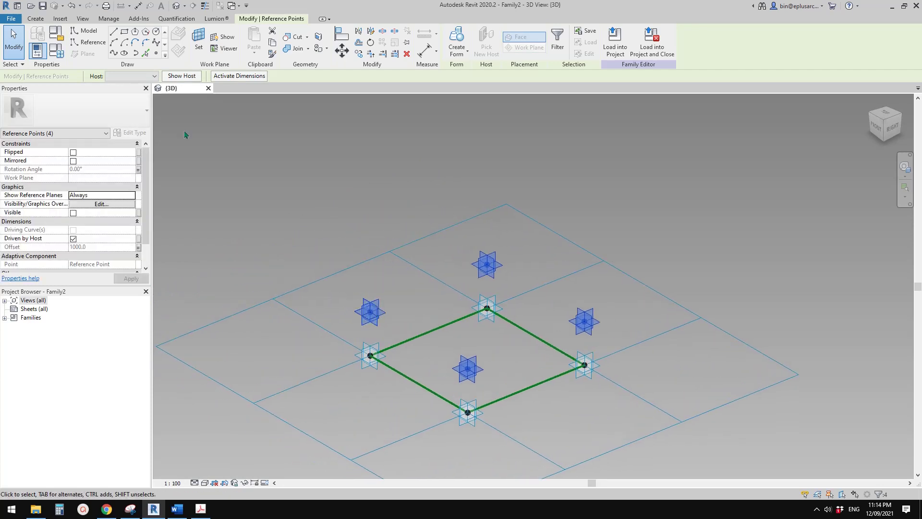
Set the family's rotation parameter A to 45° in the family types
click(57, 51)
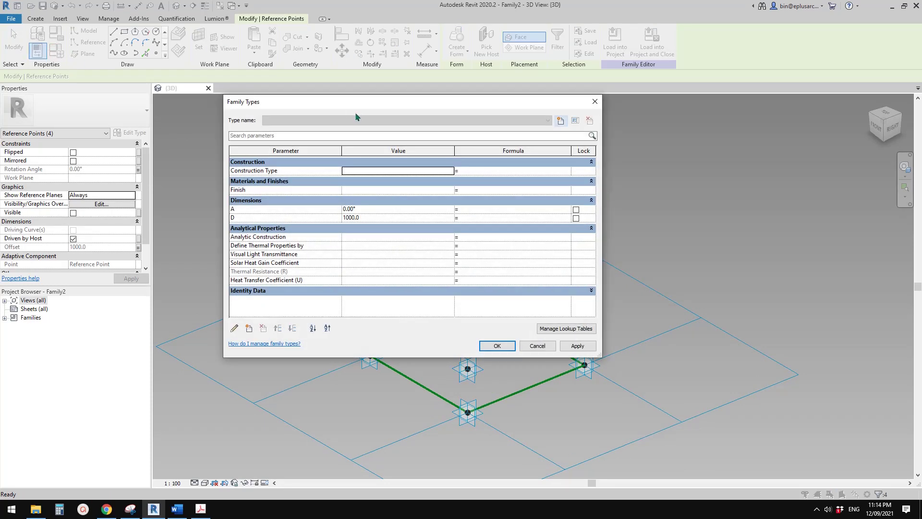
drag(235, 59, 198, 39)
click(219, 137)
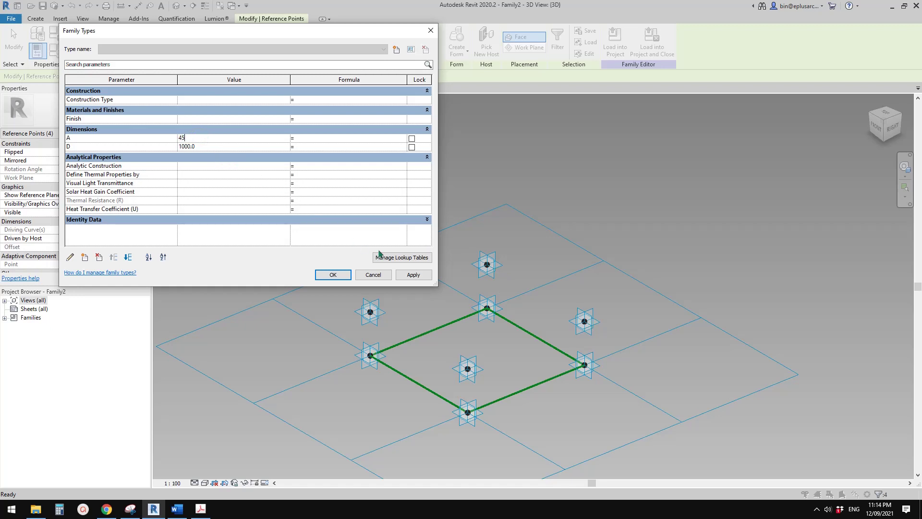
click(416, 276)
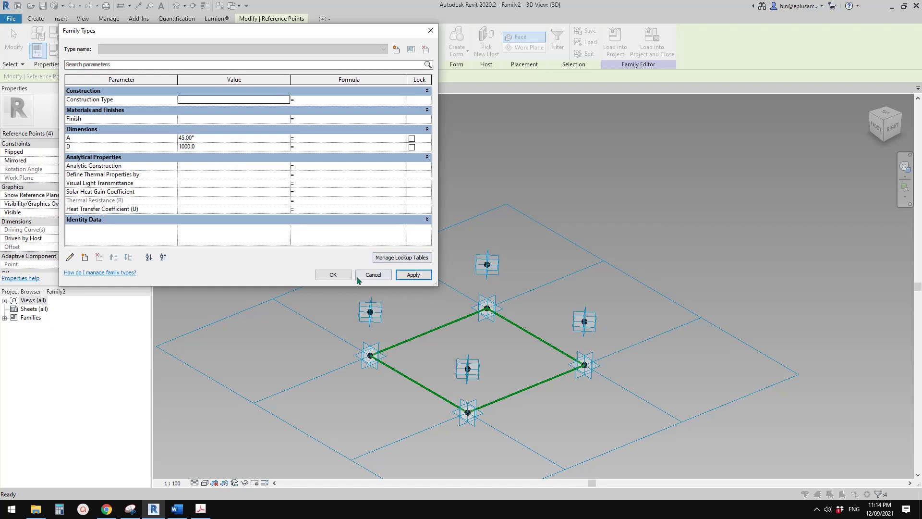
click(338, 274)
middle_drag(450, 264, 473, 281)
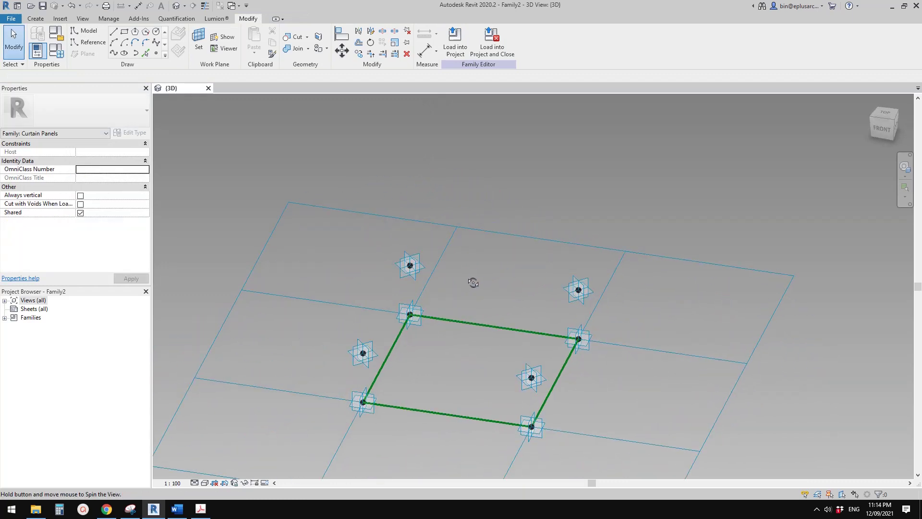
Set a vertical plane of the front-left rotated point as the work plane and host a new reference point on it
click(157, 53)
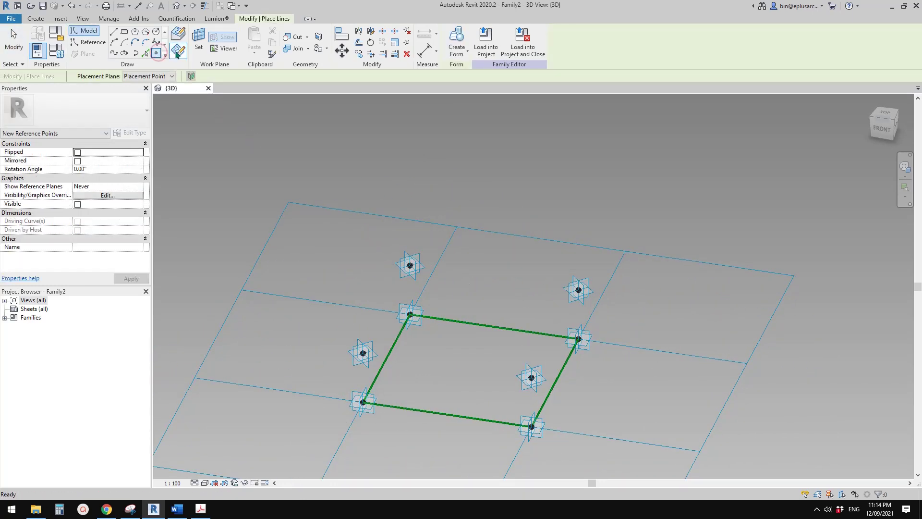
key(Escape)
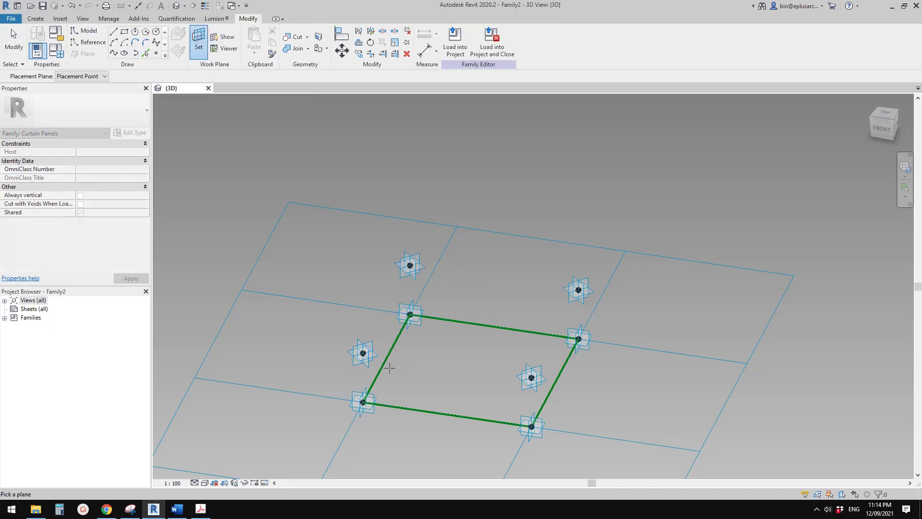
click(365, 358)
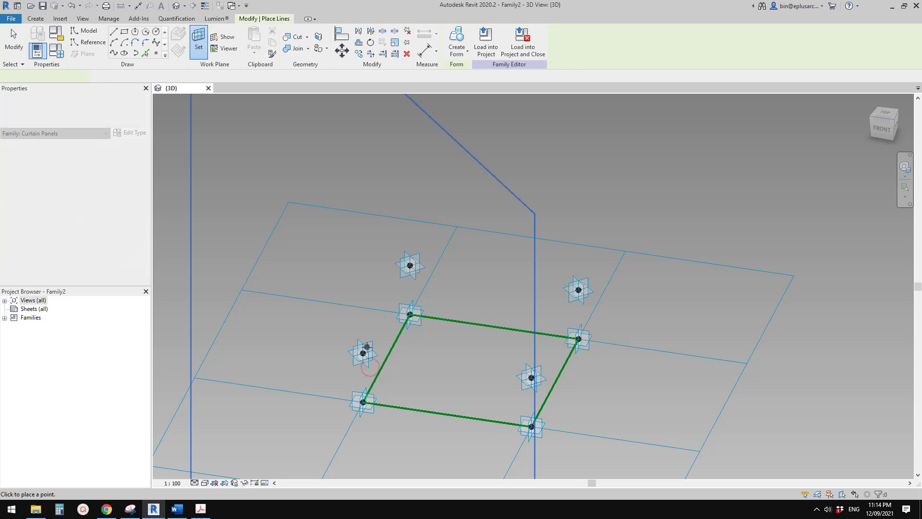
key(Return)
click(363, 353)
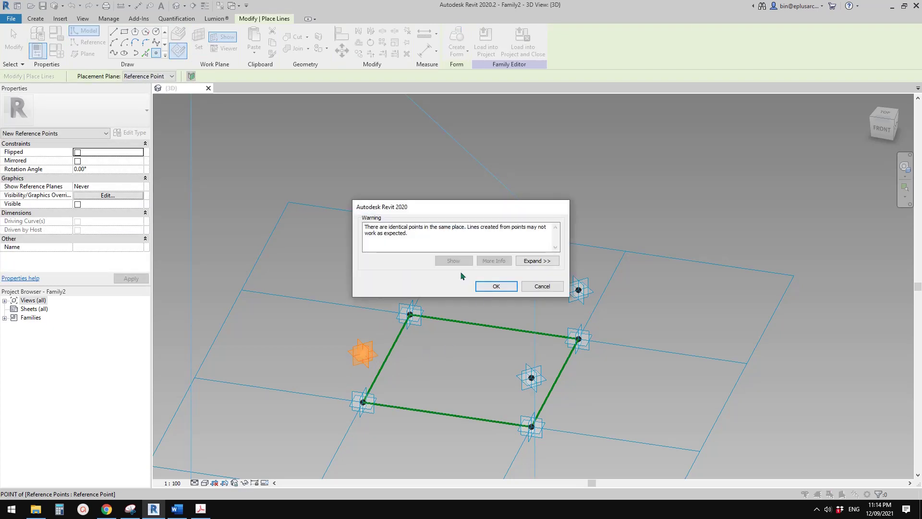
drag(402, 208, 302, 196)
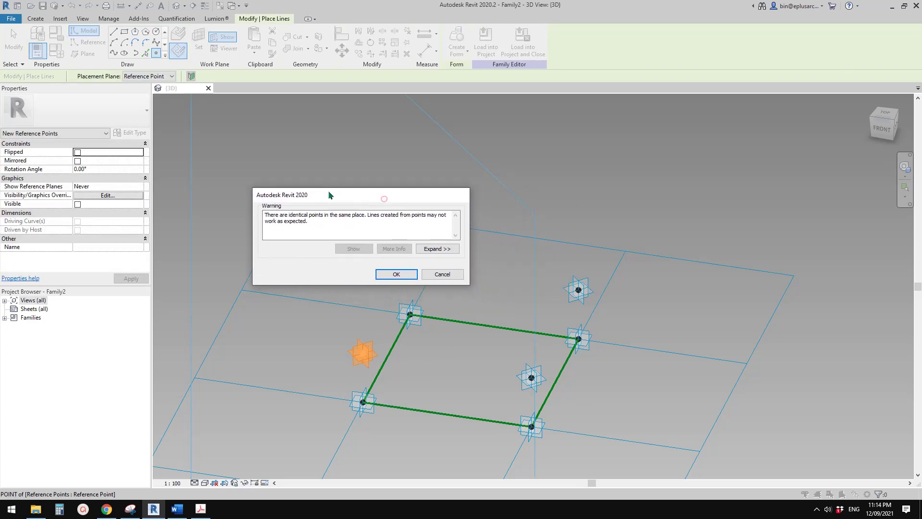
click(397, 274)
middle_drag(404, 264, 386, 265)
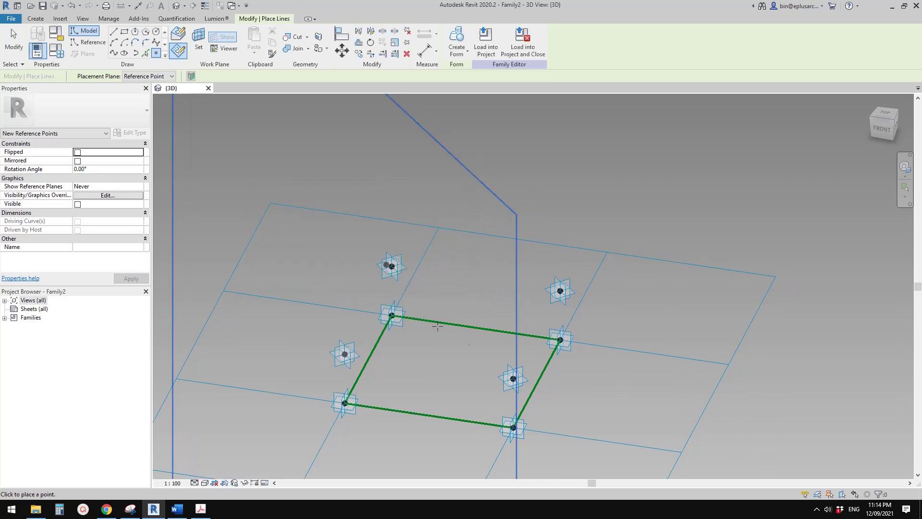
mouse_move(468, 355)
shift+middle_down()
mouse_move(424, 329)
mouse_move(451, 329)
mouse_move(477, 349)
shift+middle_up()
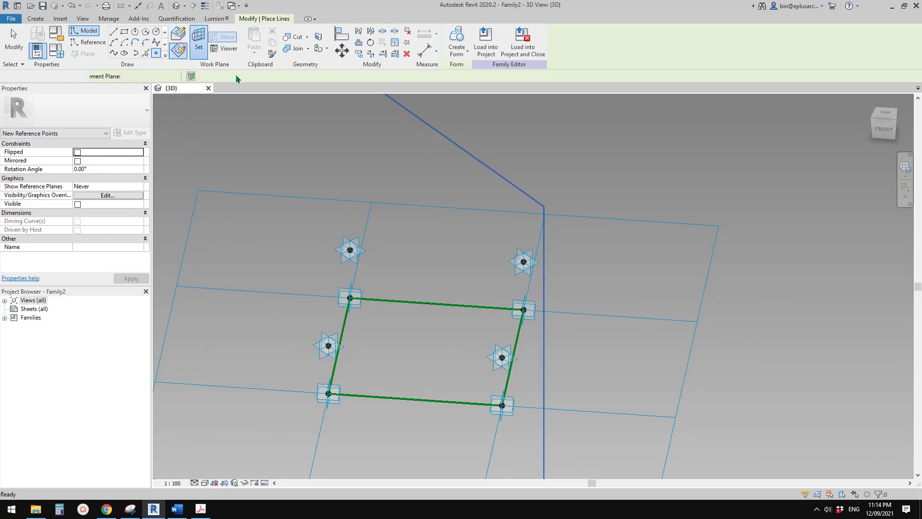
Host another reference point on the matching vertical plane of the front-right rotated point
key(Escape)
key(Escape)
key(Return)
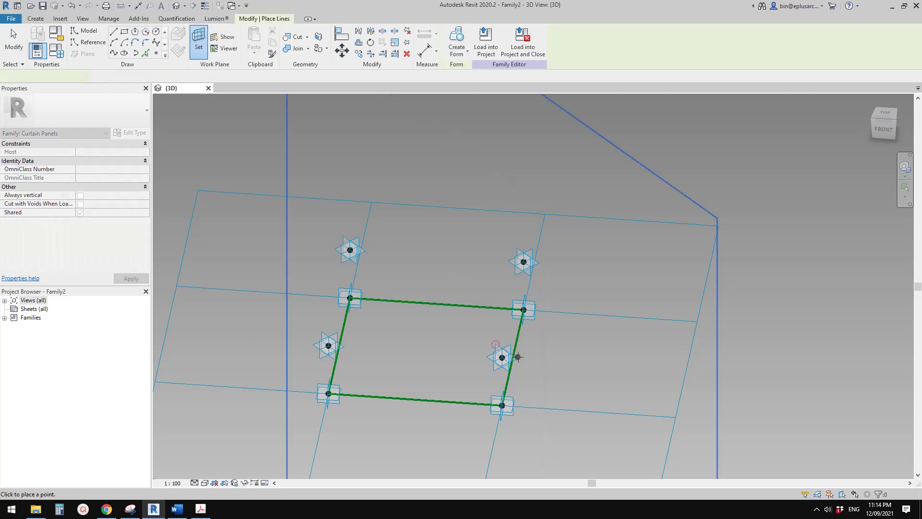
click(502, 357)
click(496, 286)
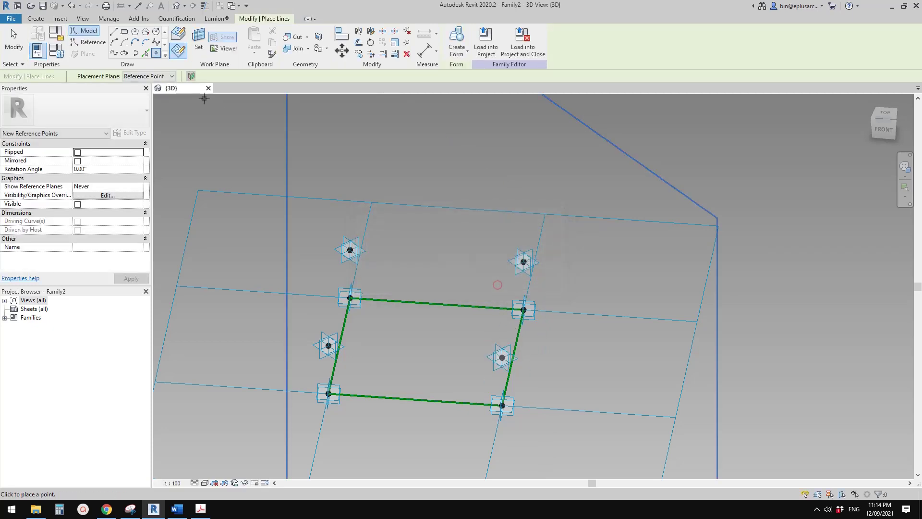
Host a reference point on the matching vertical plane of each of the two rear rotated points
key(Escape)
key(Escape)
click(342, 235)
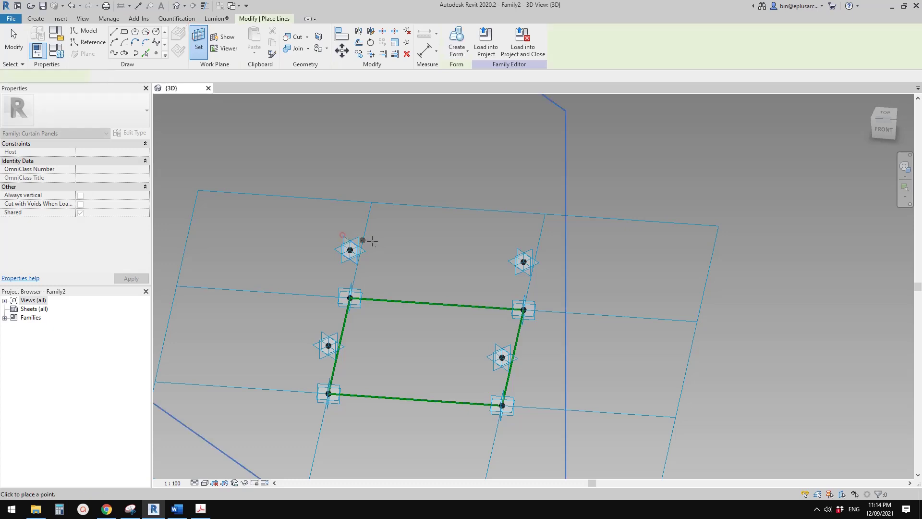
click(349, 250)
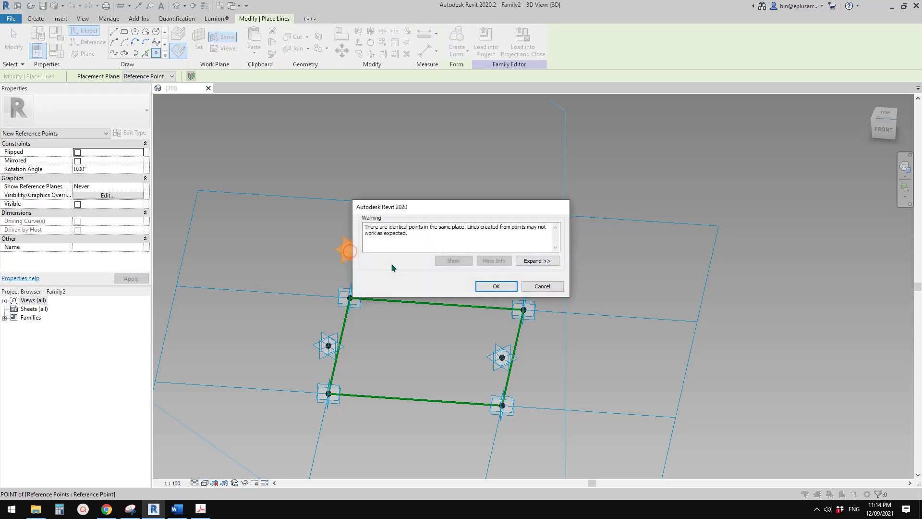
click(494, 286)
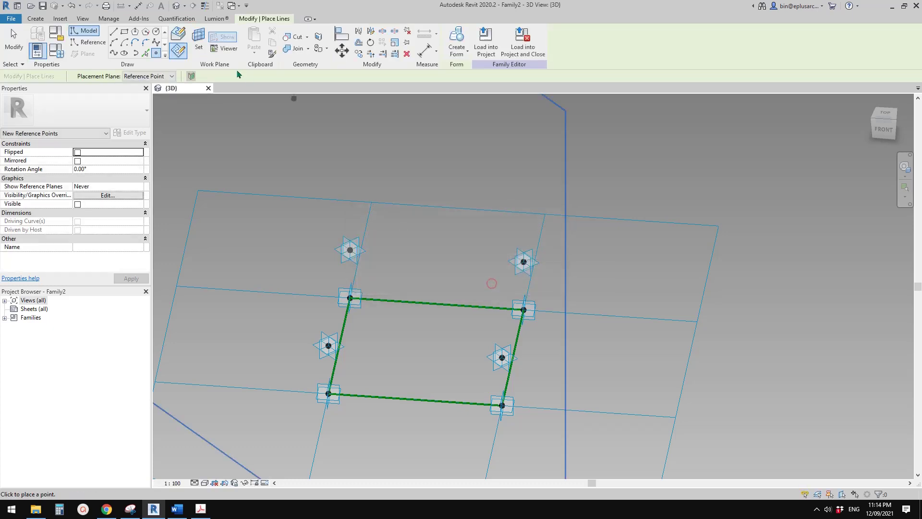
click(519, 247)
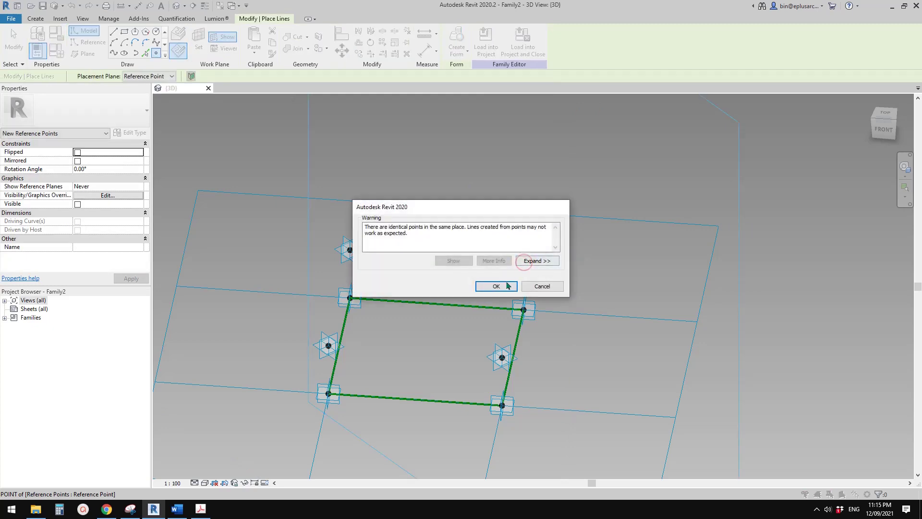
click(503, 284)
Set the offset of the four newest reference points, hosted on the rotated points' vertical planes, to 1000
click(351, 251)
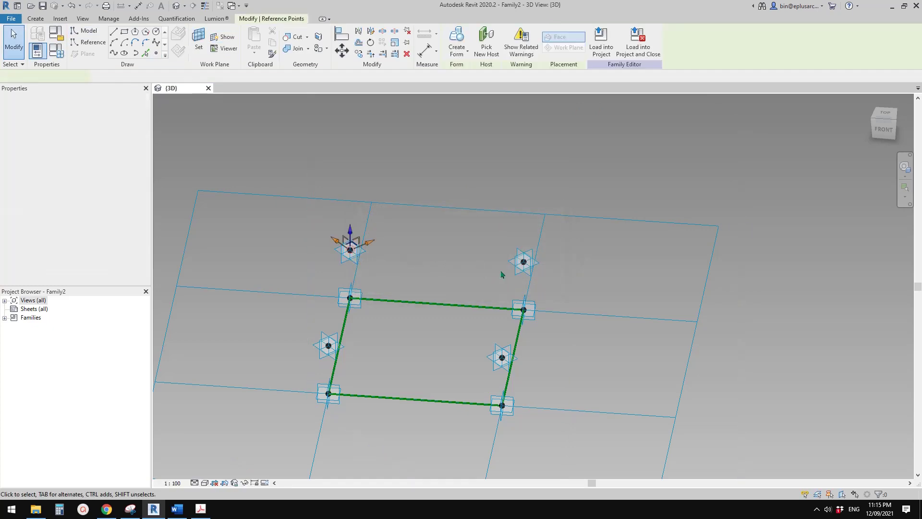
click(502, 358)
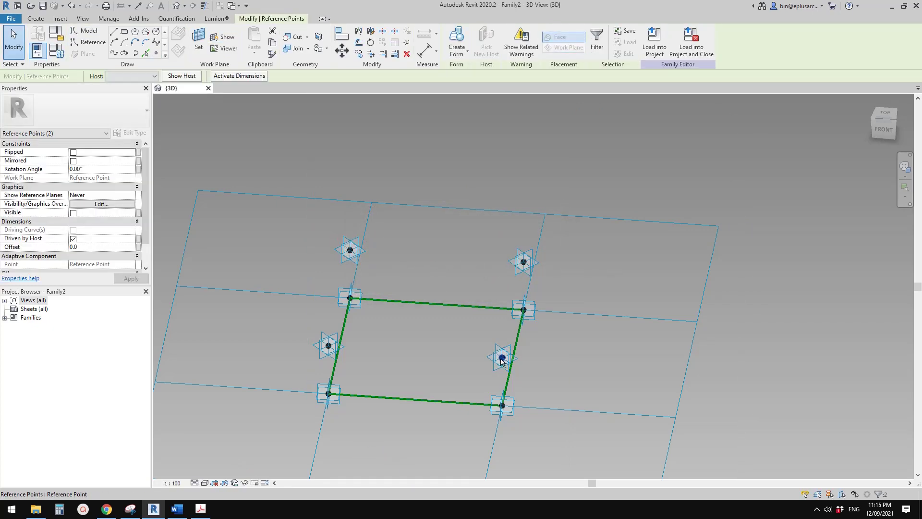
ctrl+click(328, 345)
ctrl+click(328, 345)
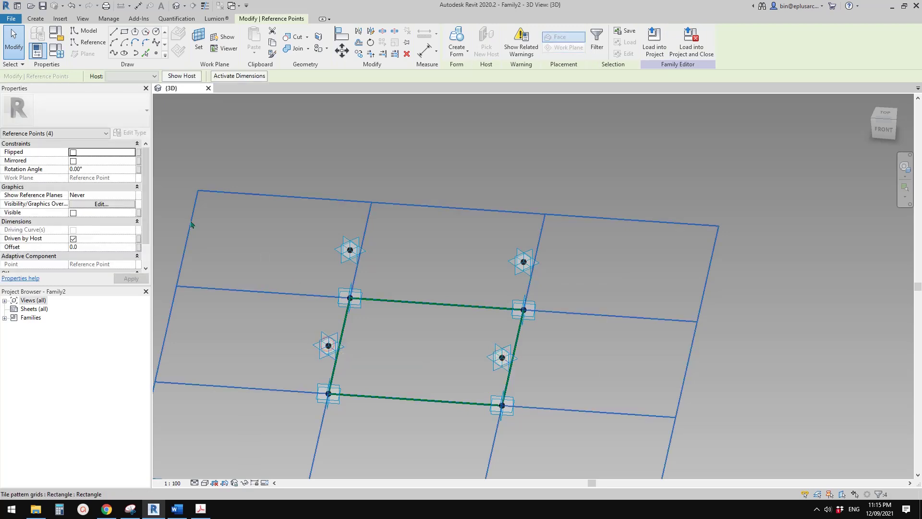
click(99, 247)
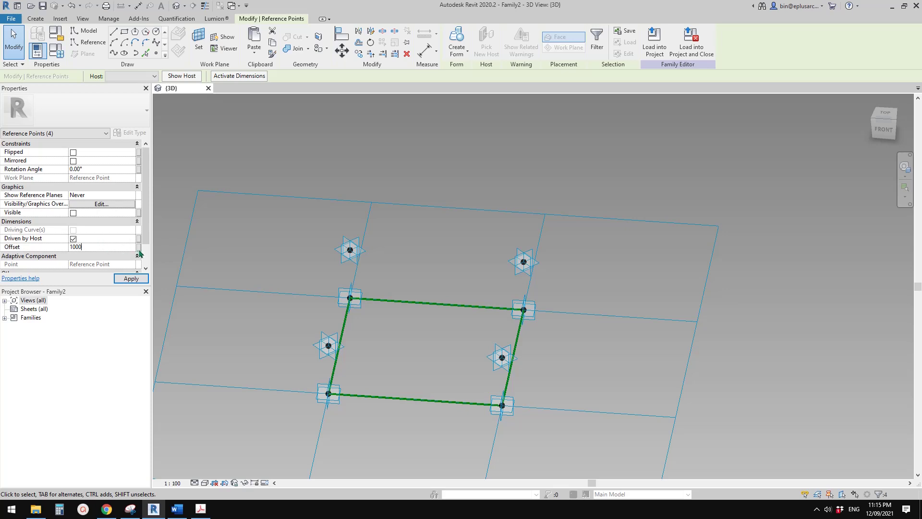
key(Return)
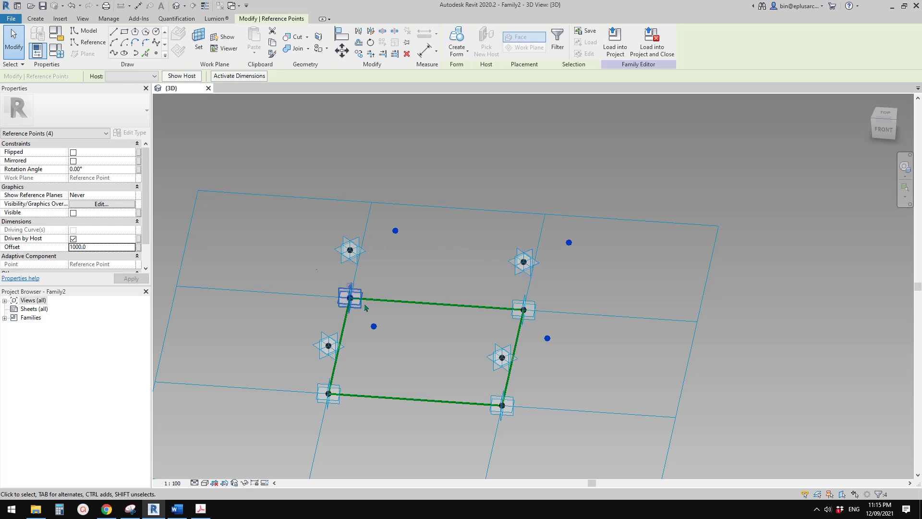
Associate the offset of the four selected reference points with a new length family parameter named OFS, as a type parameter
click(138, 246)
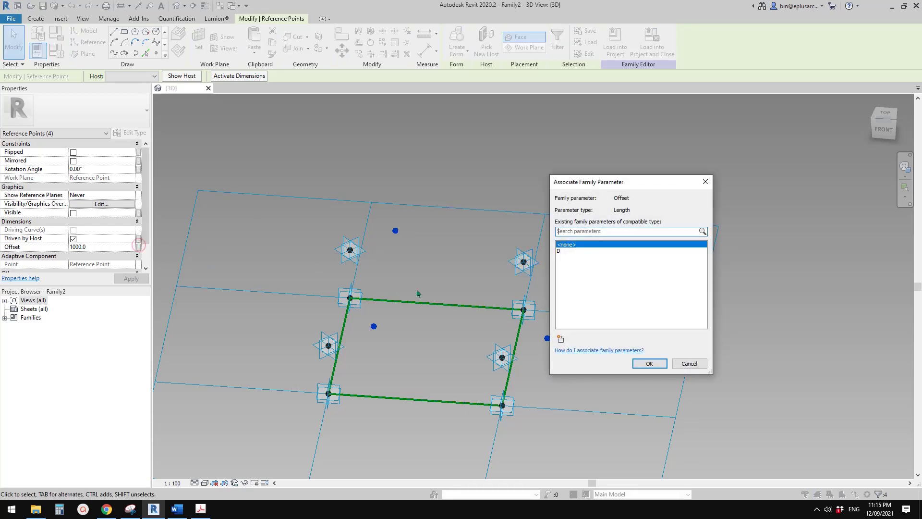
click(560, 339)
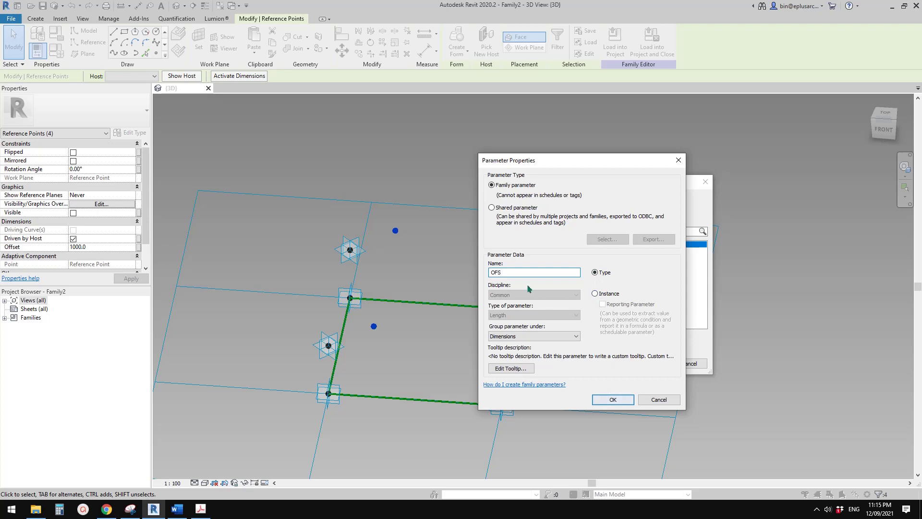
click(612, 400)
click(650, 363)
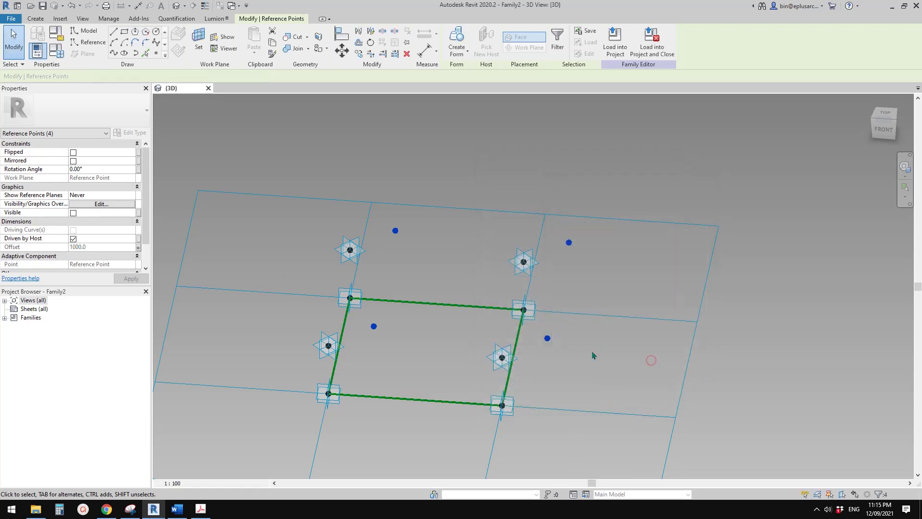
Connect the front pair of offset points with a spline through points and make it a reference line
shift+middle_drag(595, 354, 473, 373)
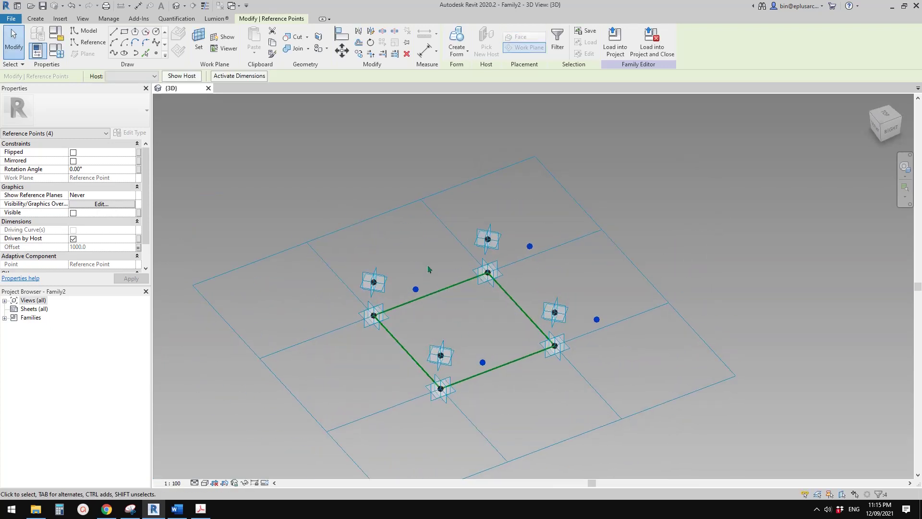
key(Escape)
click(416, 289)
ctrl+drag(473, 345, 490, 379)
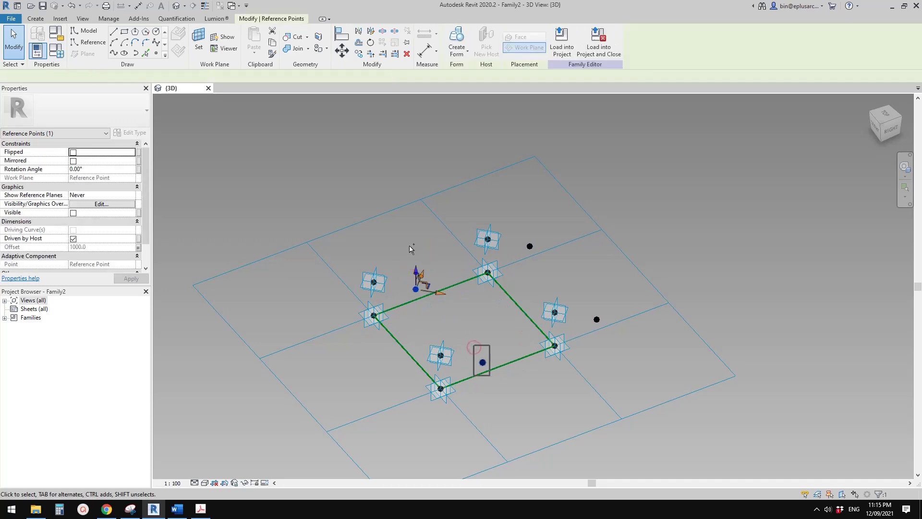
click(112, 52)
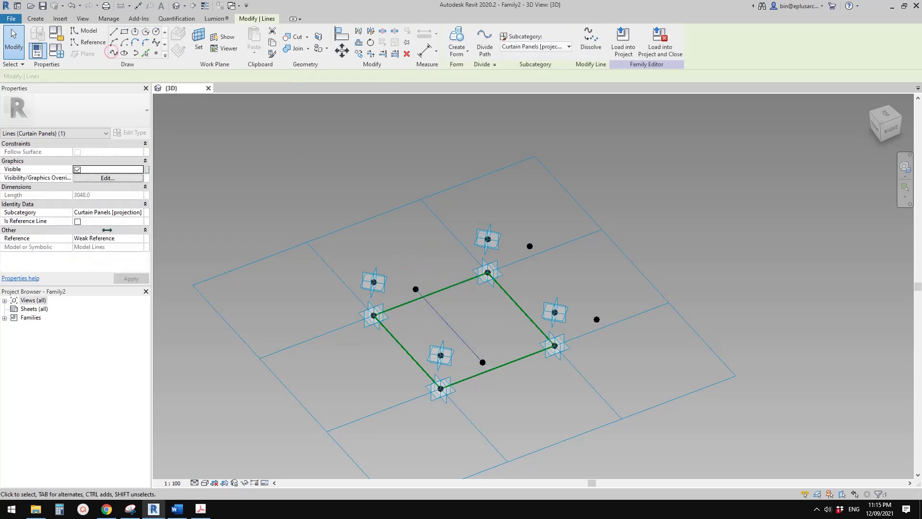
click(78, 221)
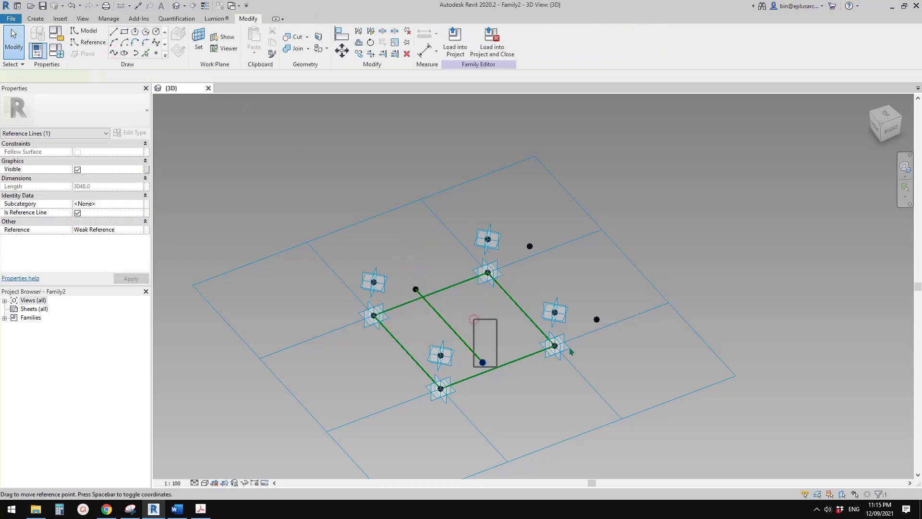
Connect the right pair and the left pair of offset points with splines through points, making both reference lines
ctrl+drag(583, 302, 610, 329)
click(114, 52)
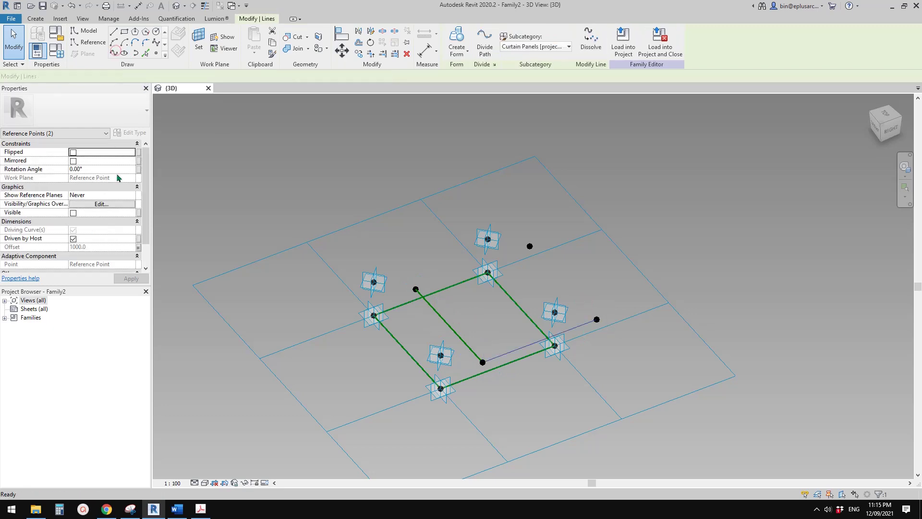
click(78, 222)
mouse_move(399, 261)
mouse_down()
mouse_move(426, 265)
mouse_move(435, 301)
mouse_up()
ctrl+drag(520, 210, 548, 265)
click(113, 52)
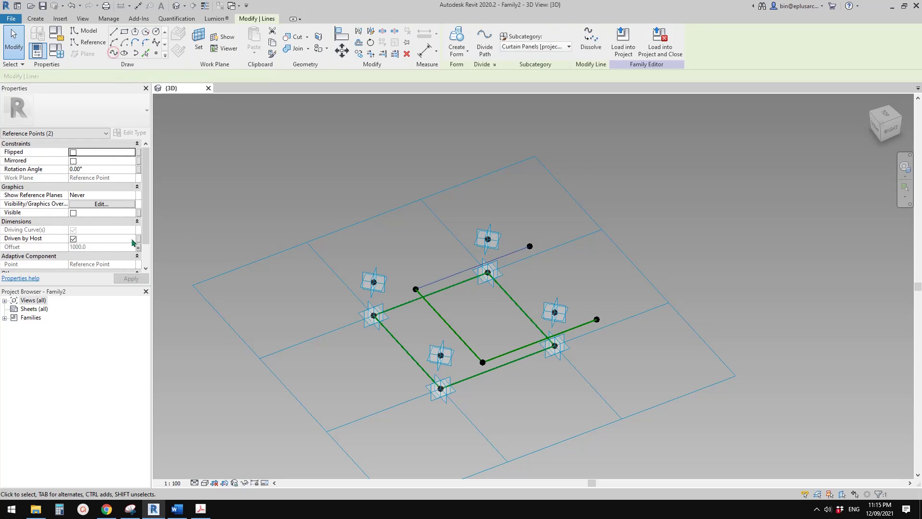
click(78, 222)
Close the offset loop with a spline through the rear pair of points and make it a reference line
drag(512, 216, 611, 333)
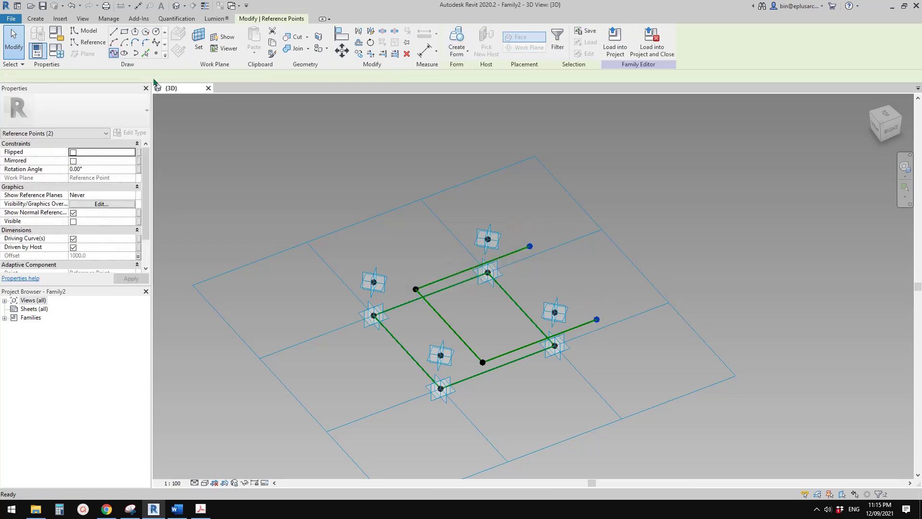
click(391, 173)
shift+middle_drag(189, 261, 234, 261)
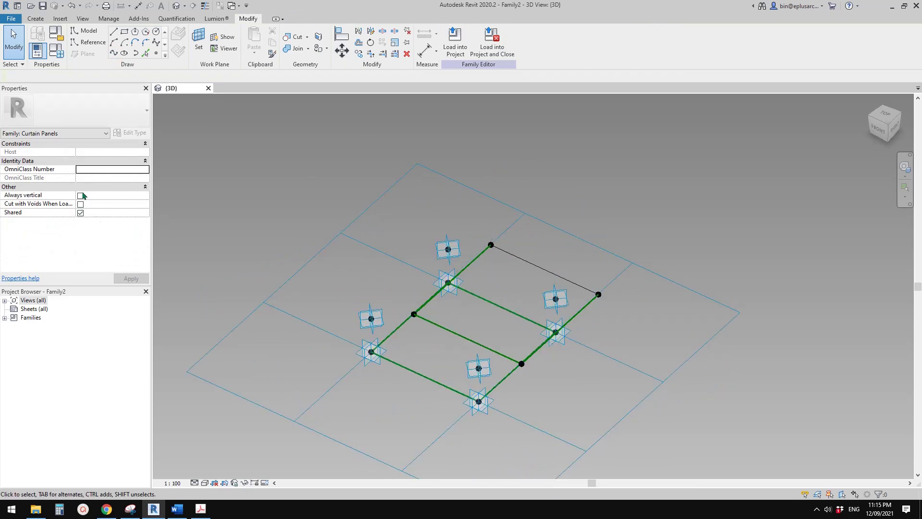
key(Tab)
click(531, 263)
click(84, 203)
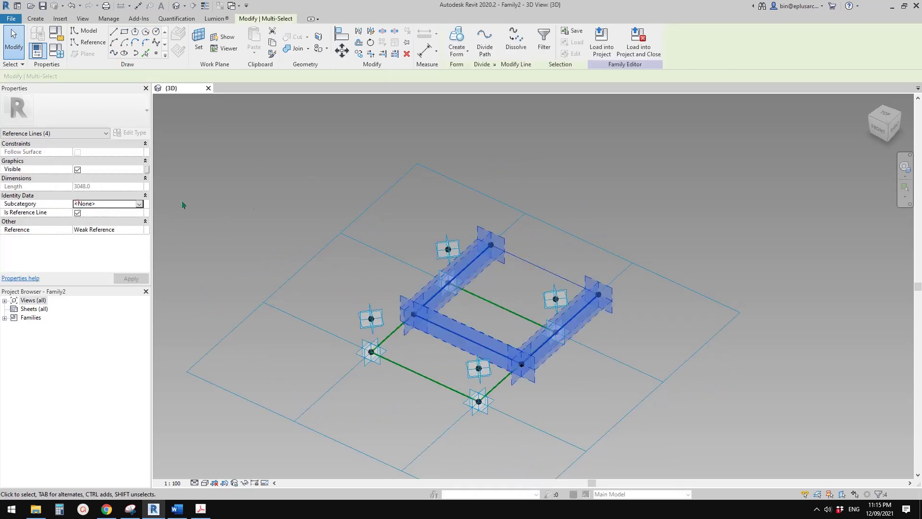
key(Escape)
Create a solid form from the offset reference-line loop and the base reference-line loop
key(Tab)
click(530, 263)
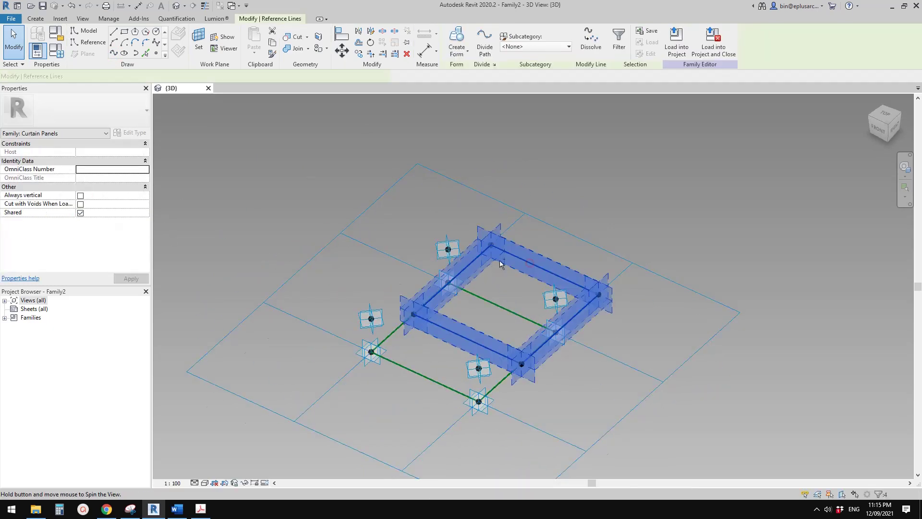
shift+middle_drag(500, 266, 538, 261)
key(Tab)
ctrl+click(509, 314)
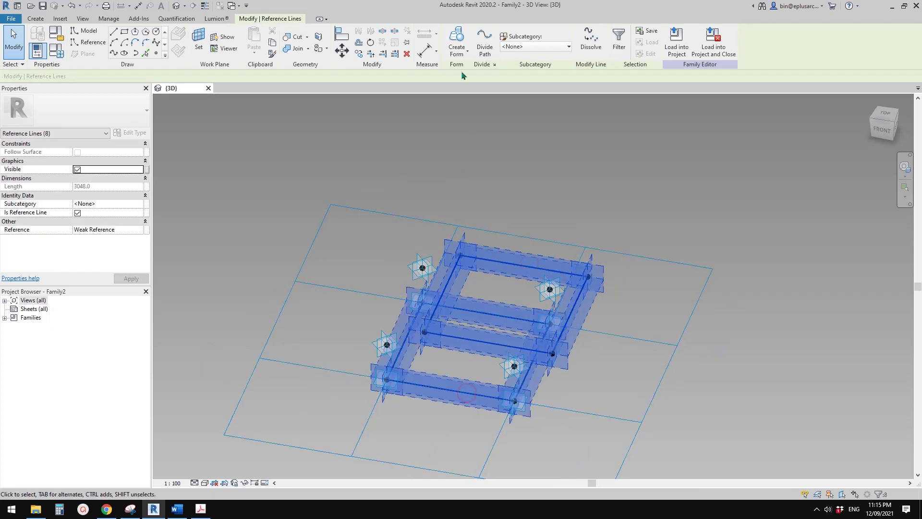
click(458, 40)
shift+middle_drag(586, 255, 431, 314)
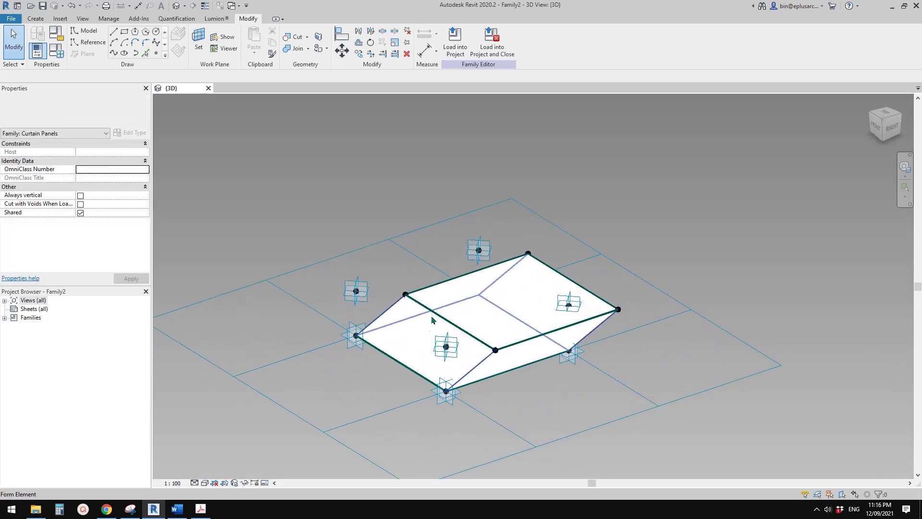
Temporarily hide the solid form so that only the reference lines and points remain in the view
shift+middle_drag(469, 342, 543, 324)
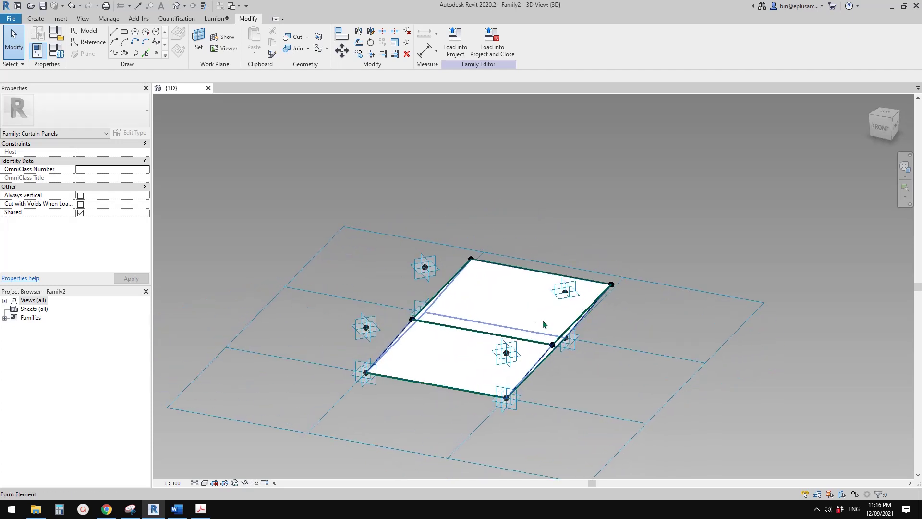
click(518, 297)
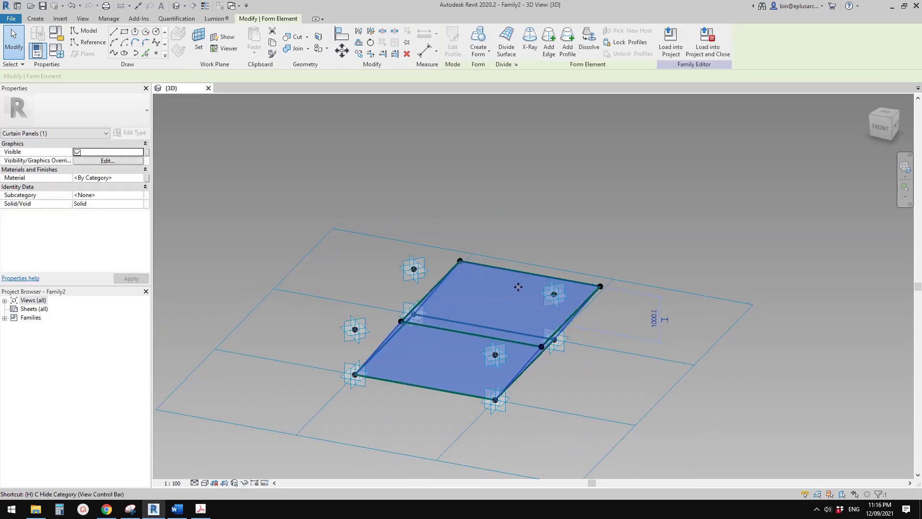
key(h)
shift+middle_drag(512, 287, 588, 333)
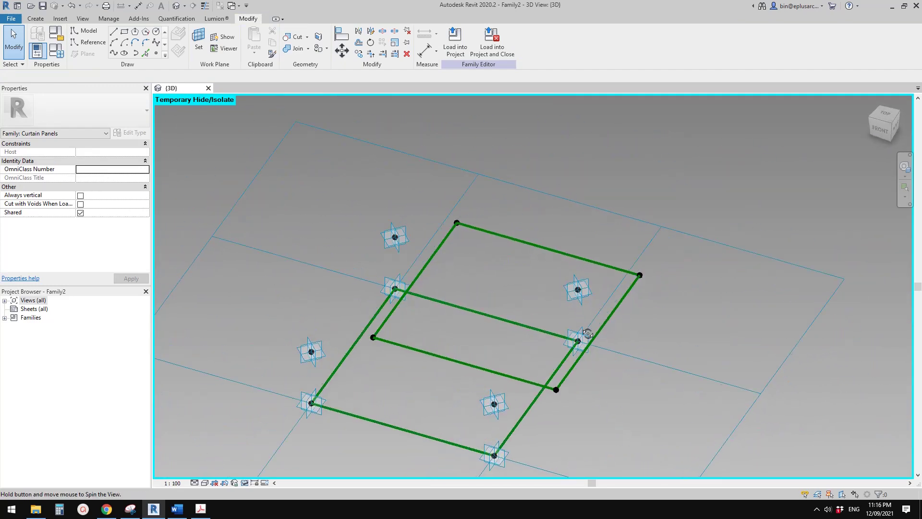
shift+middle_drag(537, 302, 506, 330)
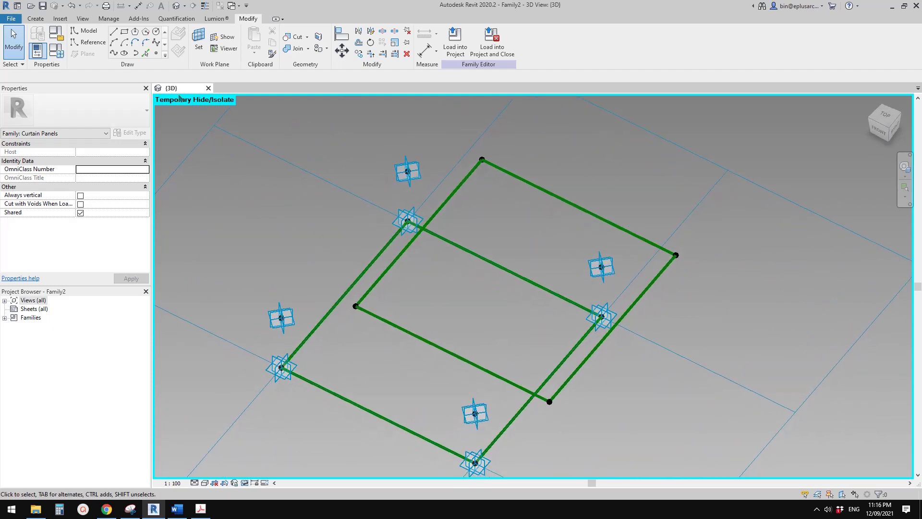
With Draw on Face, host two reference points on the offset loop's left edge and one near the rear edge's left end
click(157, 53)
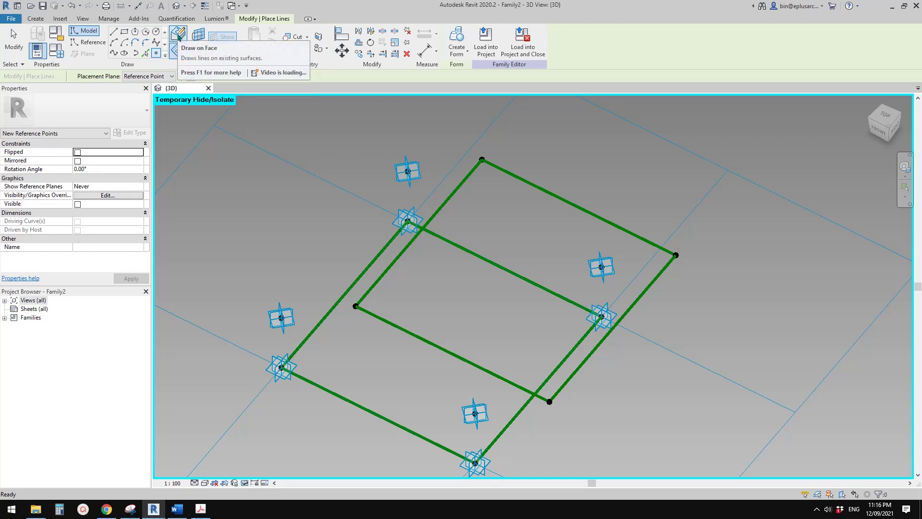
click(178, 37)
shift+middle_drag(362, 197, 330, 303)
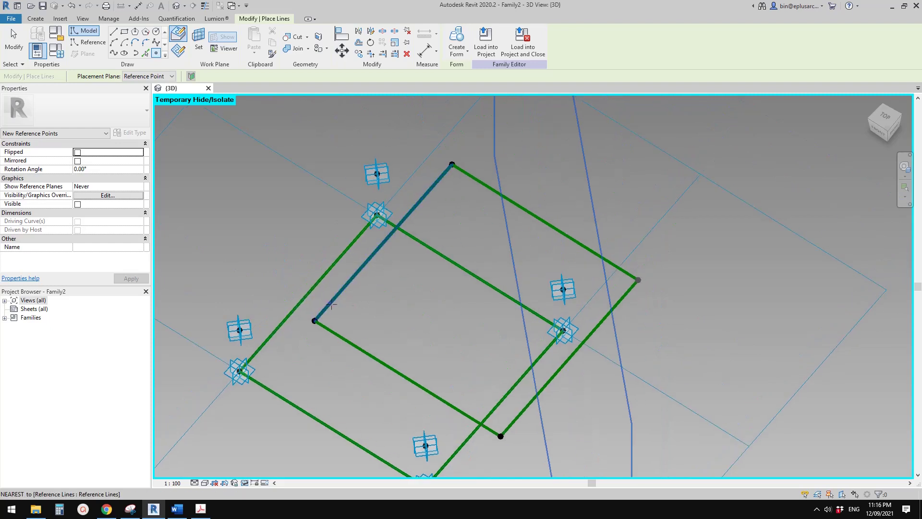
click(340, 291)
click(429, 191)
scroll(471, 217, down, 1)
middle_drag(472, 217, 439, 240)
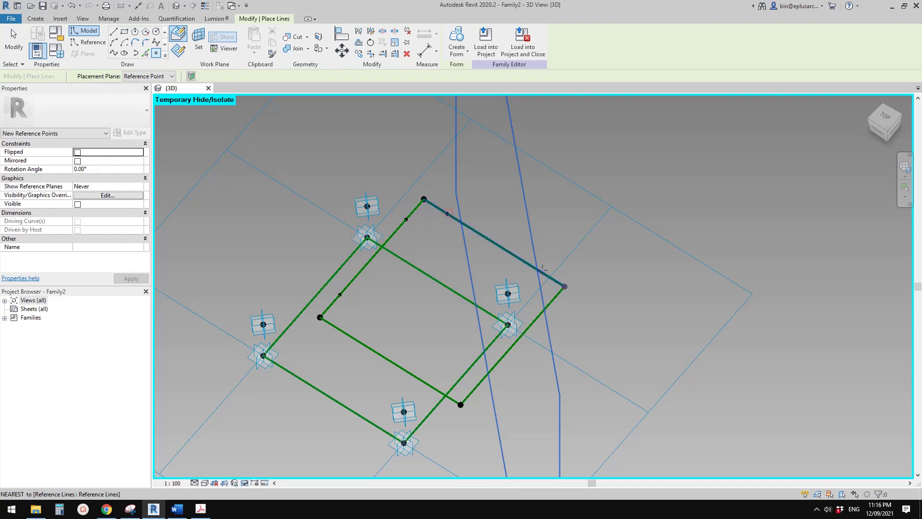
shift+middle_drag(537, 264, 518, 245)
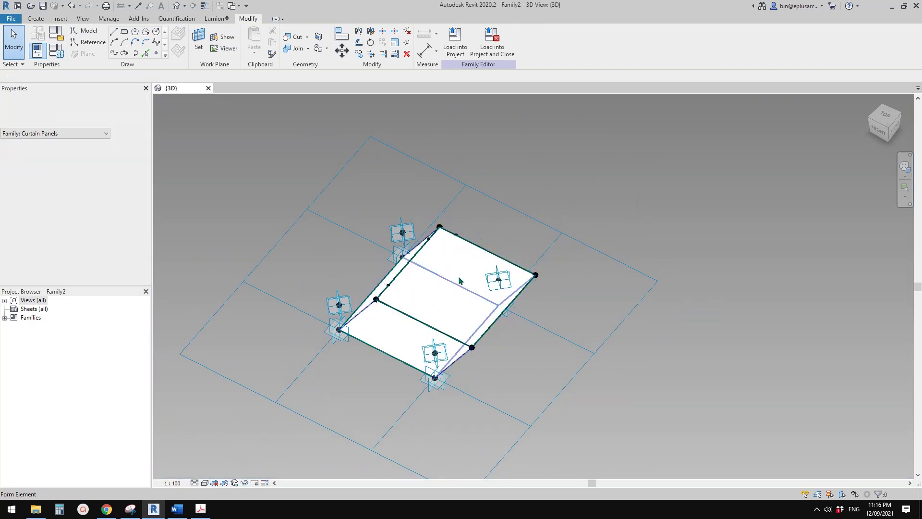
Delete the solid form spanning the two reference-line loops
click(461, 270)
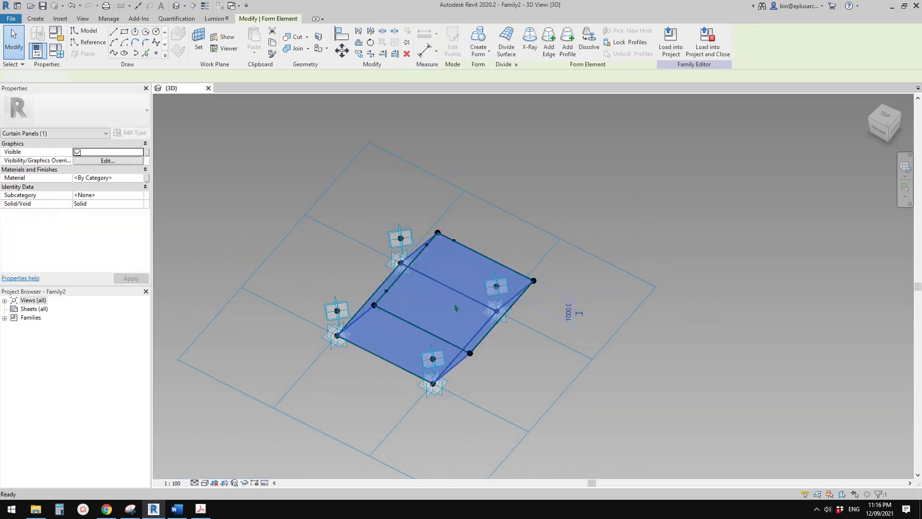
key(Delete)
scroll(513, 262, up, 2)
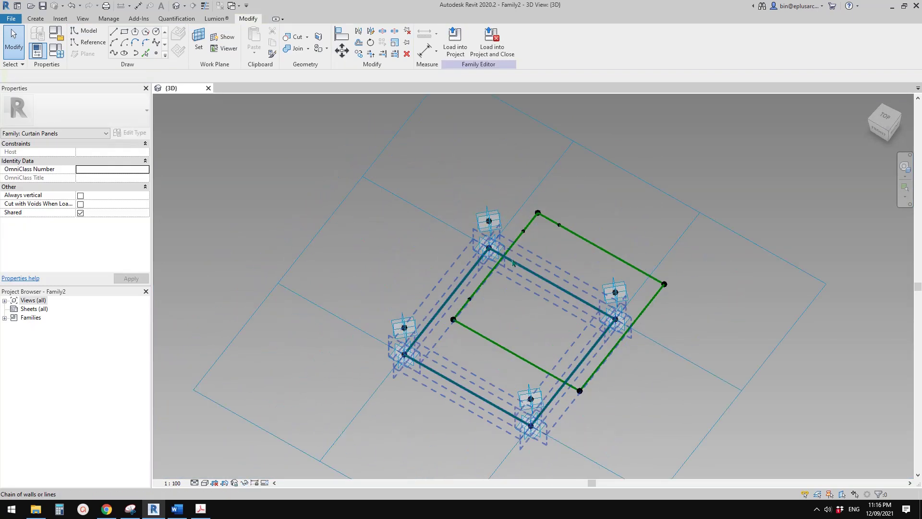
shift+middle_drag(513, 263, 459, 278)
scroll(609, 218, up, 1)
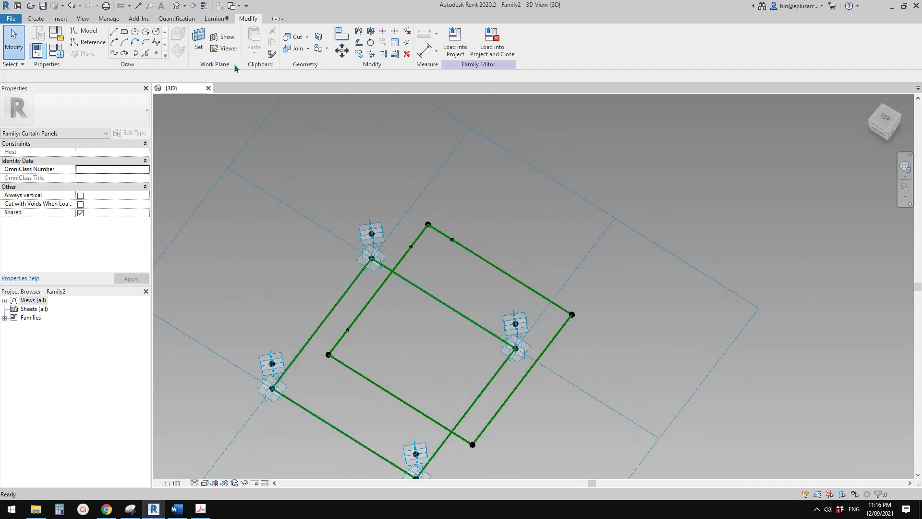
click(157, 53)
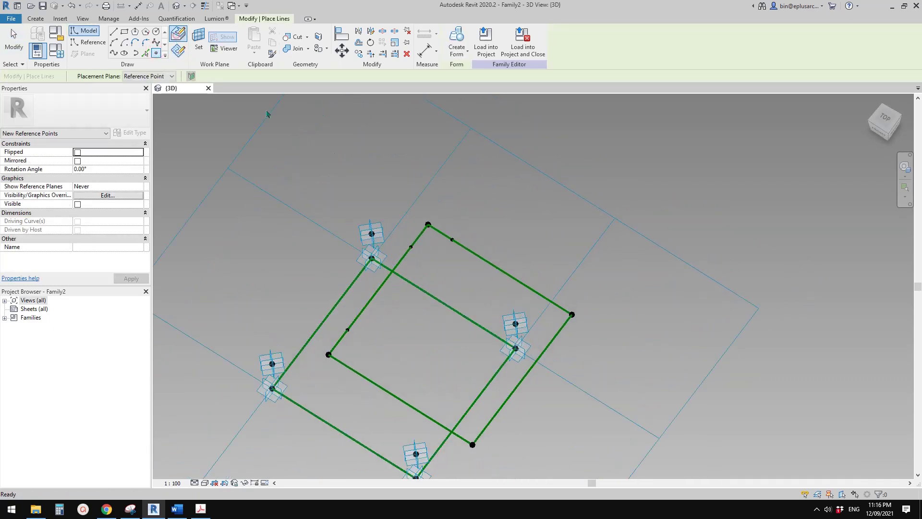
middle_drag(486, 240, 430, 232)
shift+middle_drag(430, 232, 469, 213)
scroll(463, 252, down, 1)
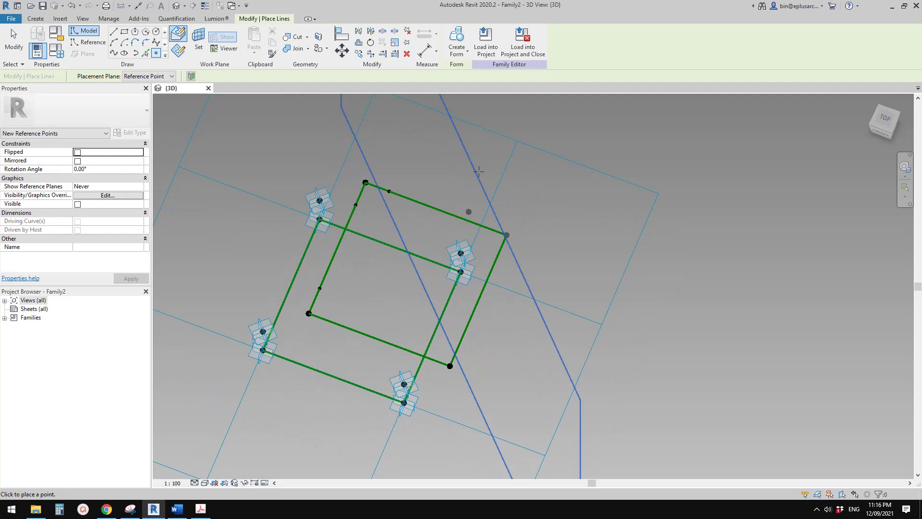
middle_drag(479, 171, 485, 207)
scroll(485, 207, down, 1)
key(Escape)
Set Level 1 as the placement plane for new points
click(199, 40)
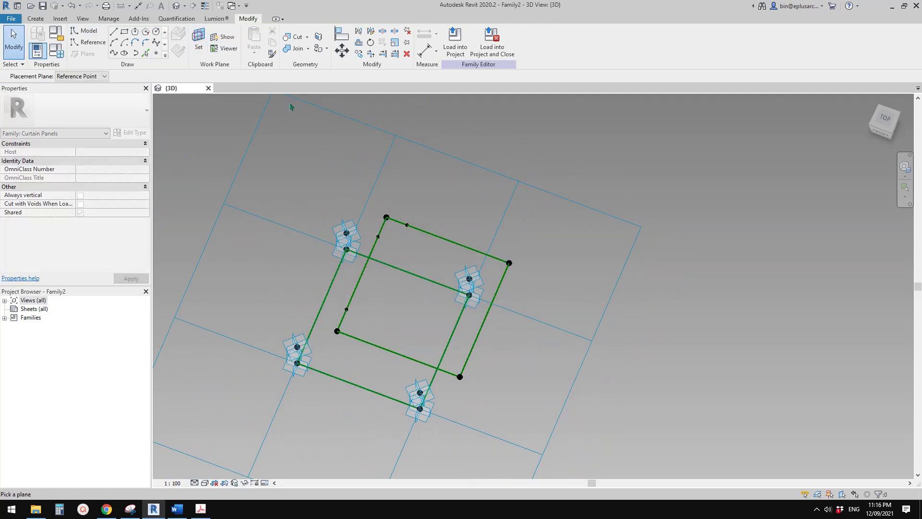
click(79, 84)
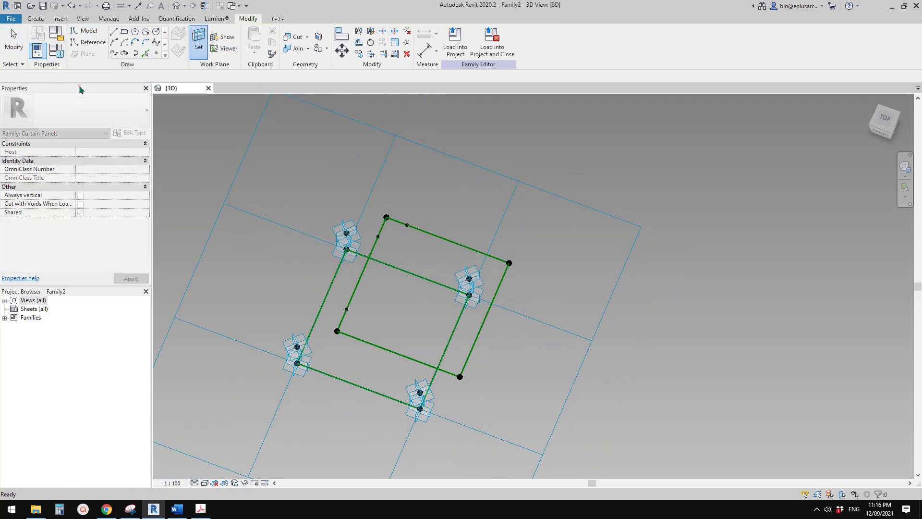
shift+middle_drag(432, 202, 432, 245)
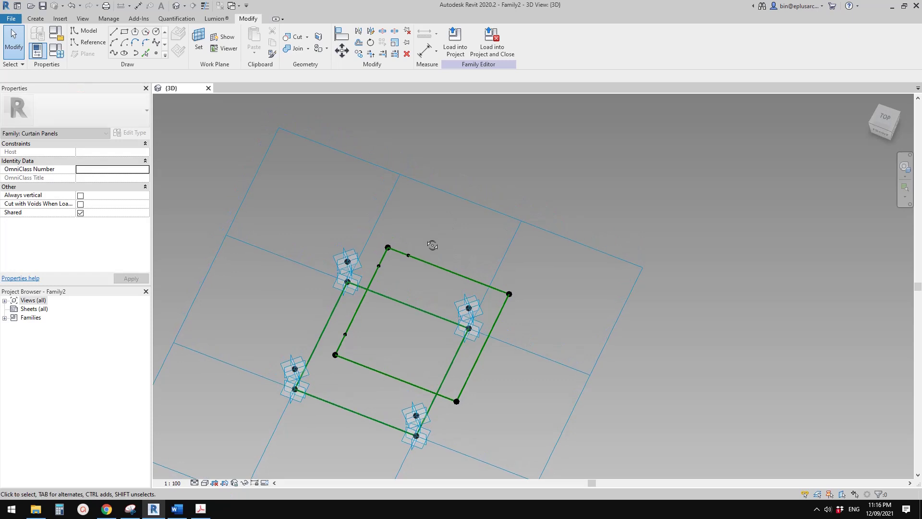
Host a second reference point on the offset loop's rear edge and two each on its right and front edges
click(156, 54)
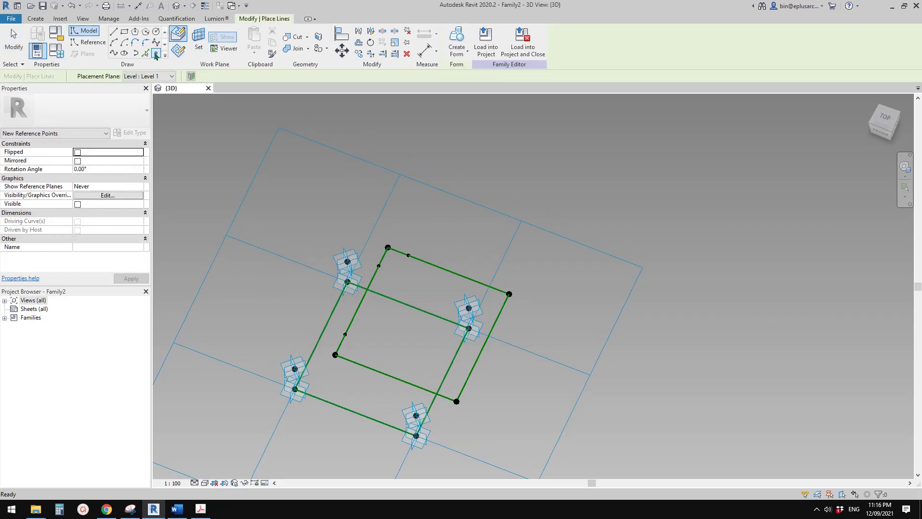
click(157, 56)
shift+middle_drag(477, 273, 531, 280)
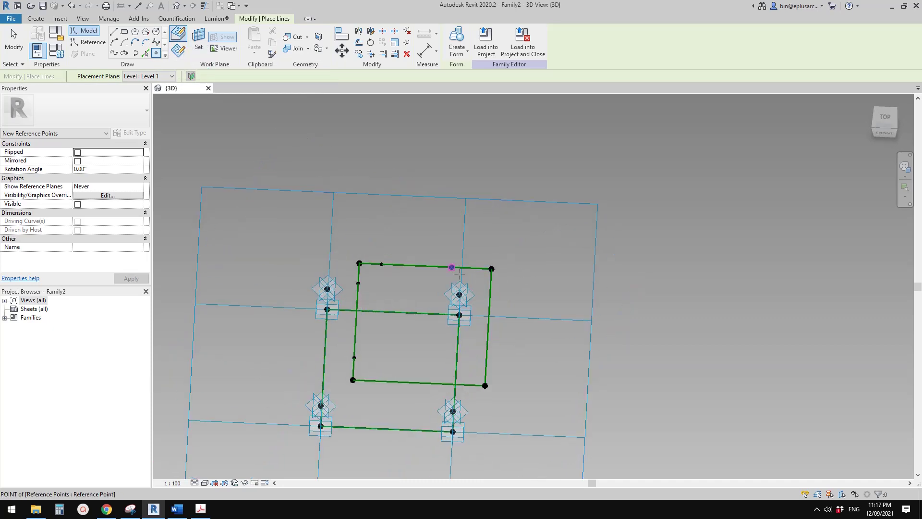
click(490, 289)
click(487, 354)
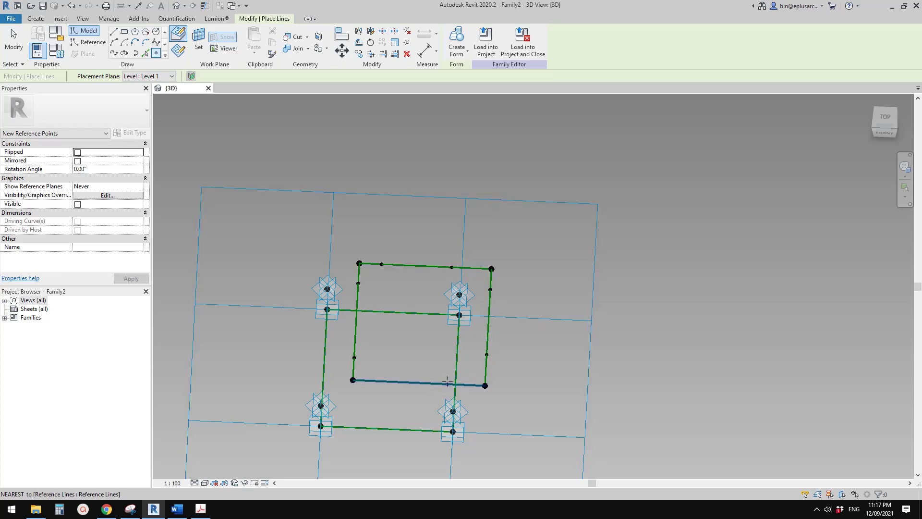
shift+middle_drag(385, 381, 412, 366)
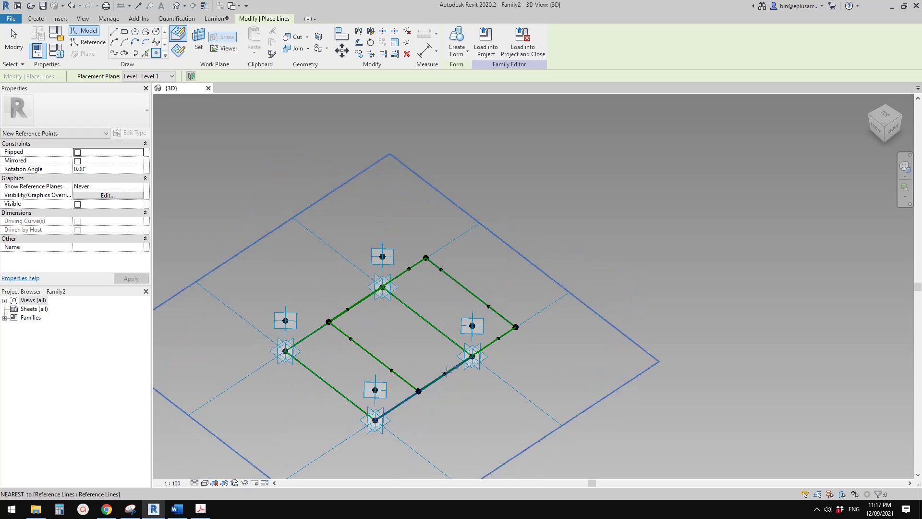
Host two reference points on each edge of the base reference-line loop
shift+middle_drag(347, 344, 322, 386)
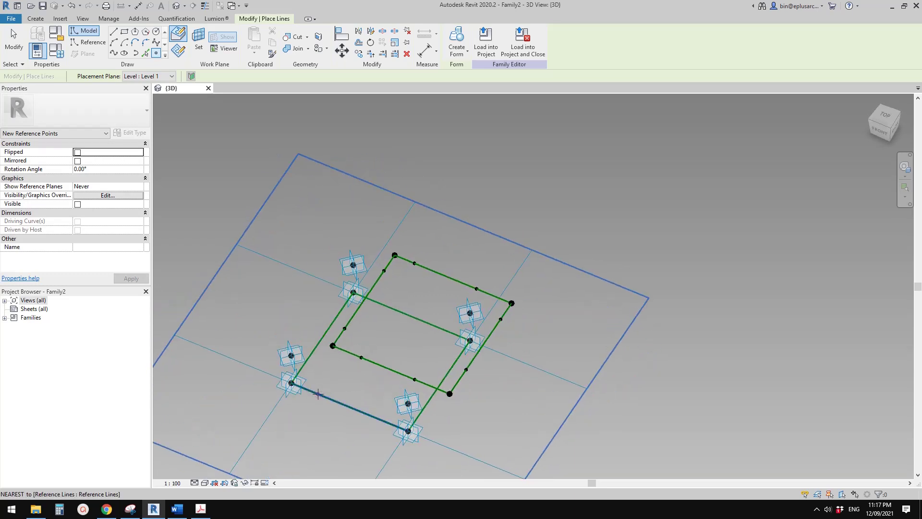
click(408, 431)
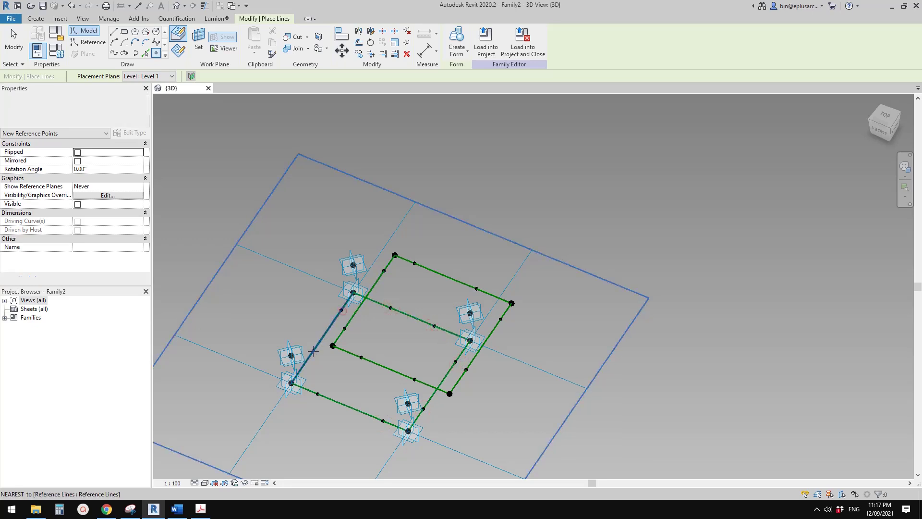
key(Escape)
key(Escape)
Set the measurement type of the point near the left end of the offset loop's rear edge to Segment Length
scroll(402, 294, up, 2)
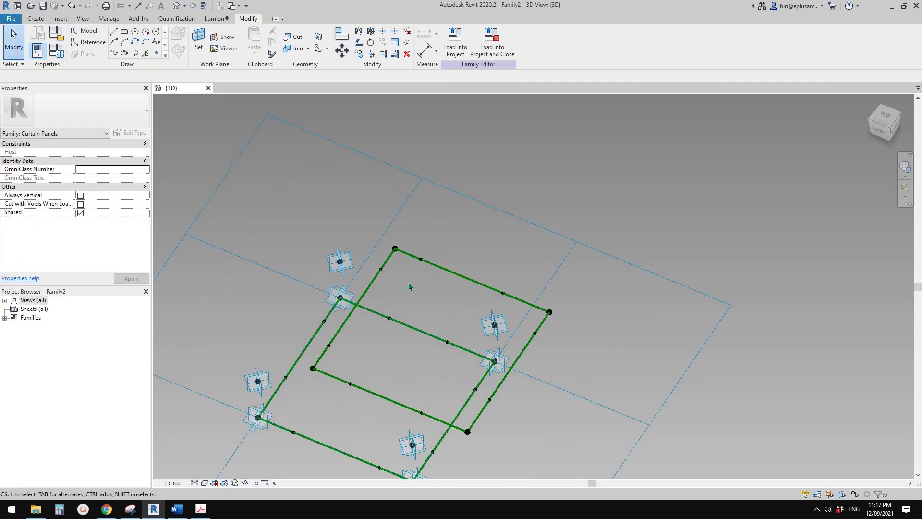
click(420, 261)
middle_drag(440, 284, 424, 255)
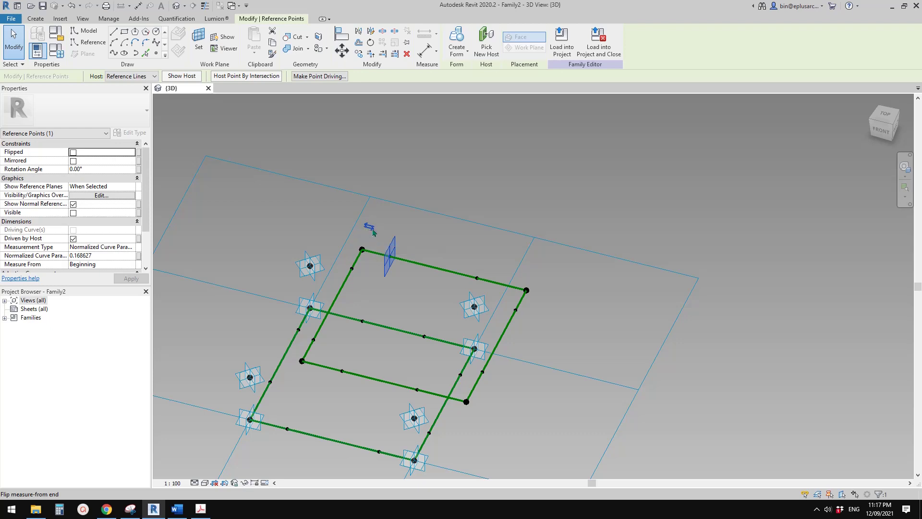
shift+middle_drag(373, 233, 363, 234)
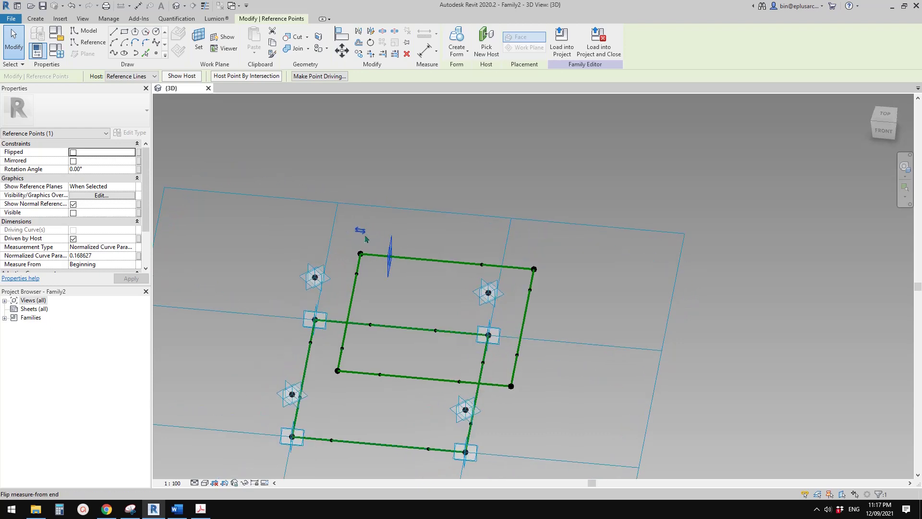
scroll(362, 247, up, 2)
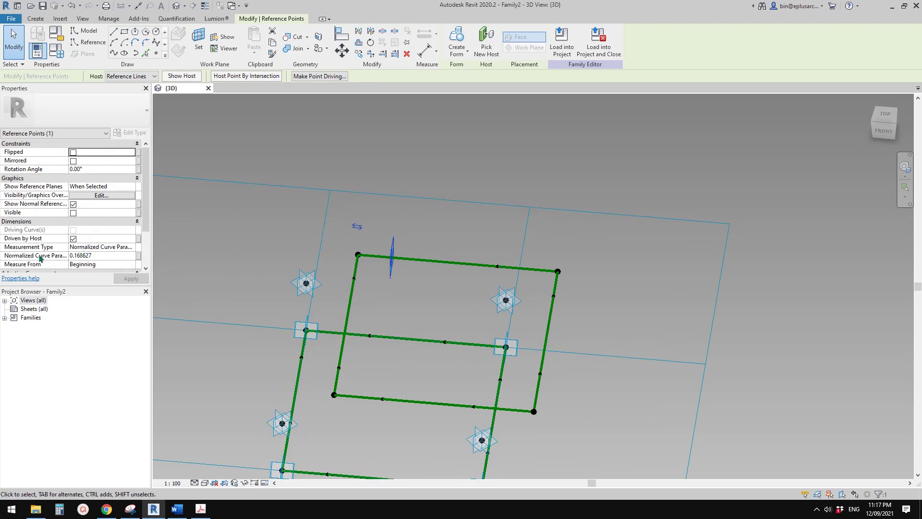
click(134, 248)
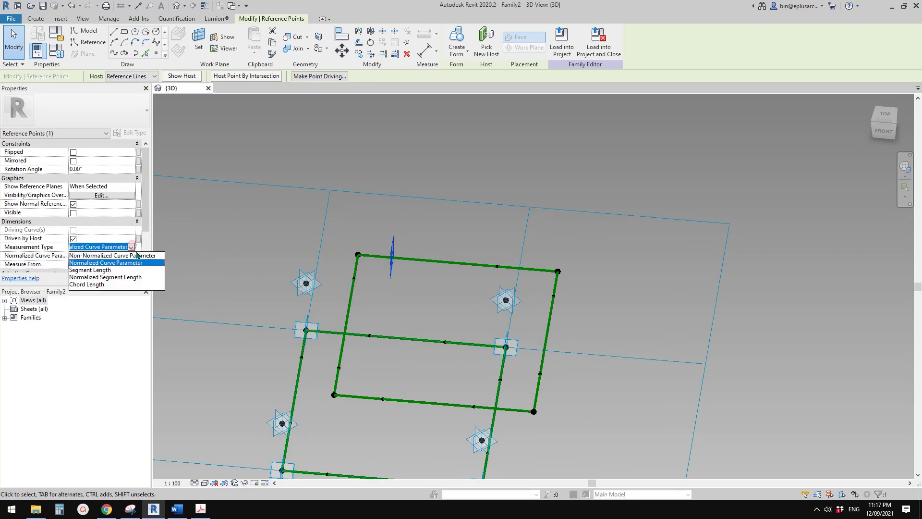
click(90, 270)
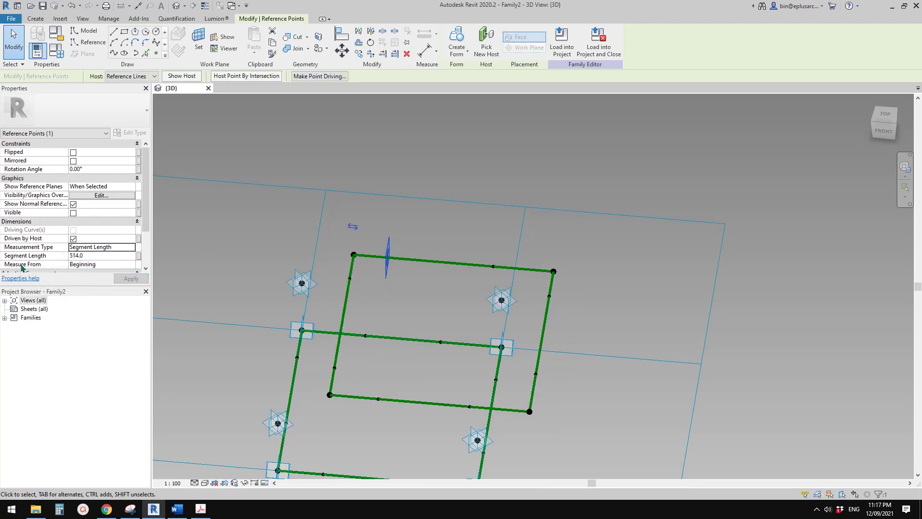
shift+middle_drag(405, 283, 389, 284)
key(Tab)
key(Tab)
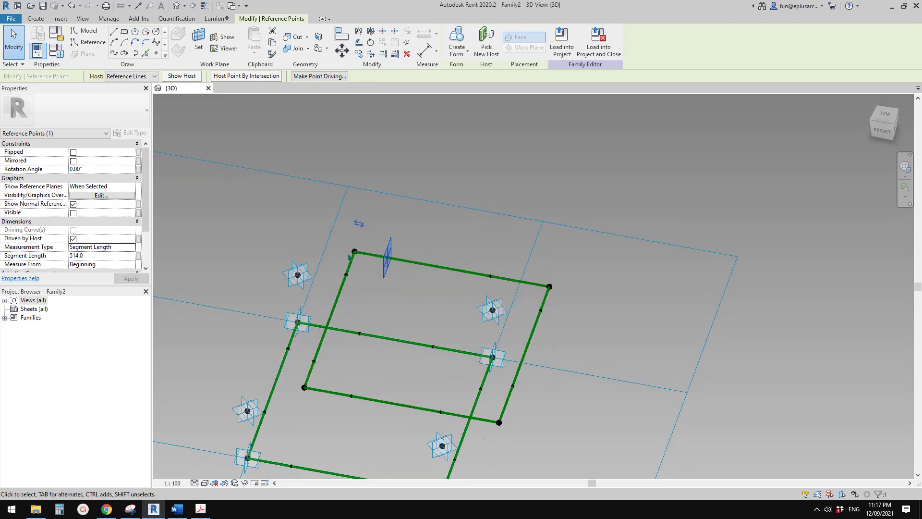
key(Tab)
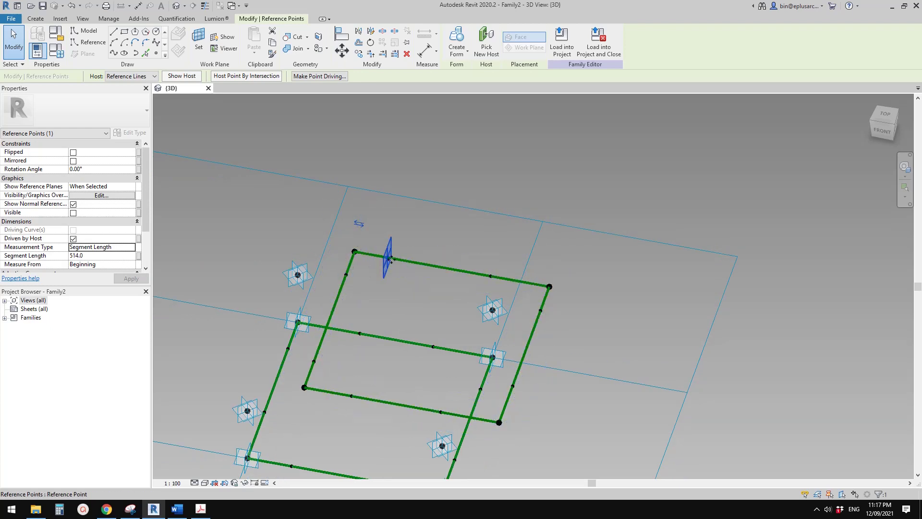
key(Escape)
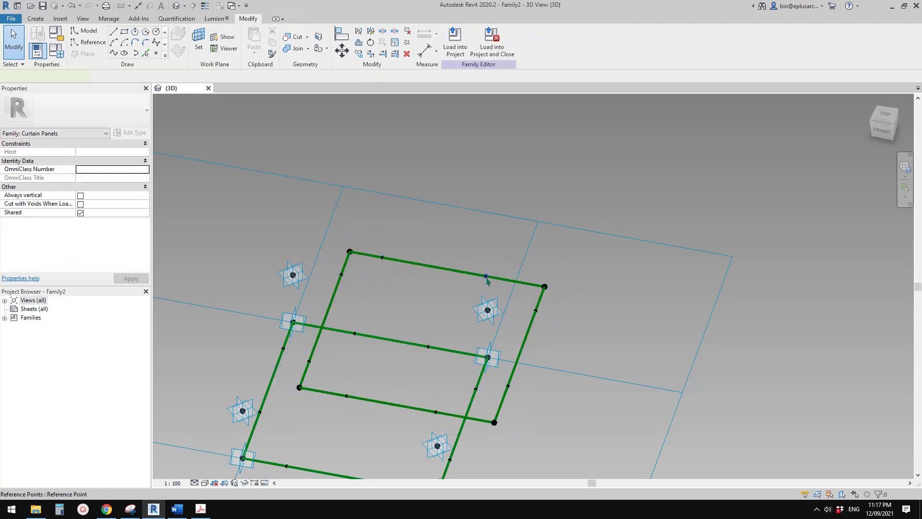
Set the right-hand point on the offset loop's rear edge to Segment Length, measured from End
click(486, 277)
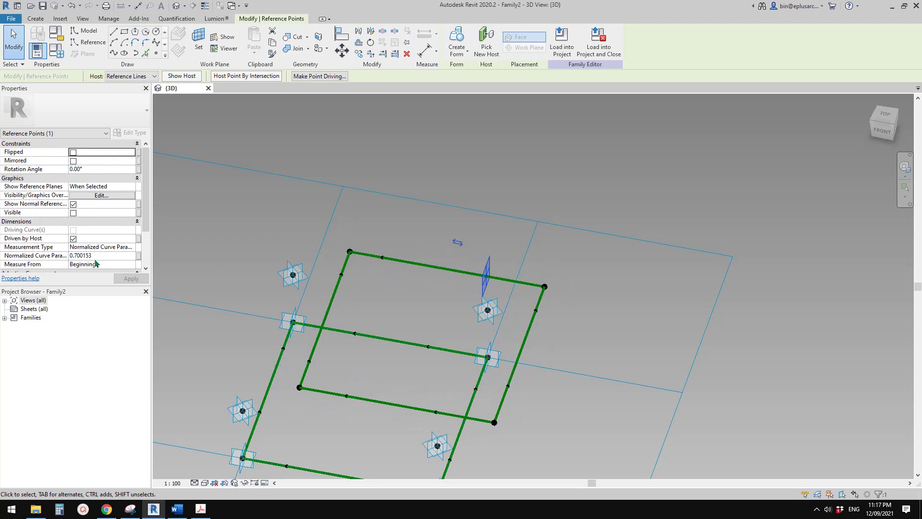
click(130, 251)
click(90, 270)
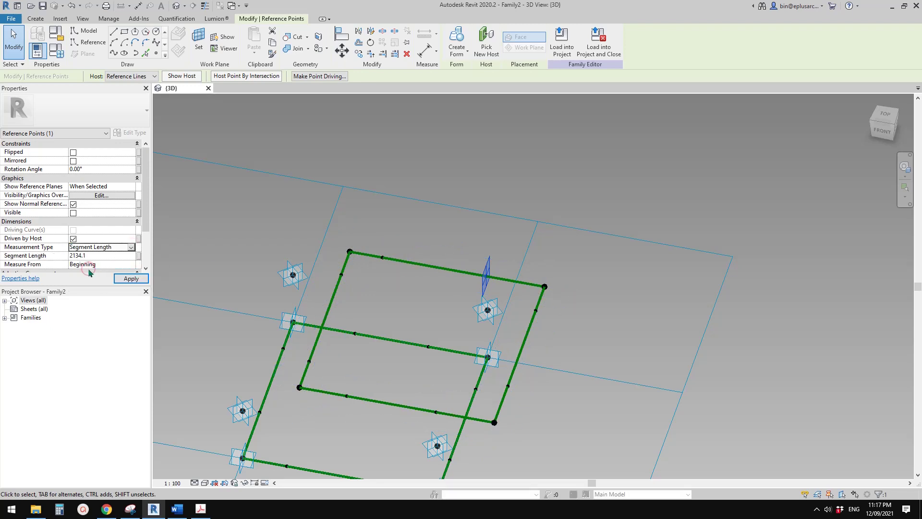
click(131, 279)
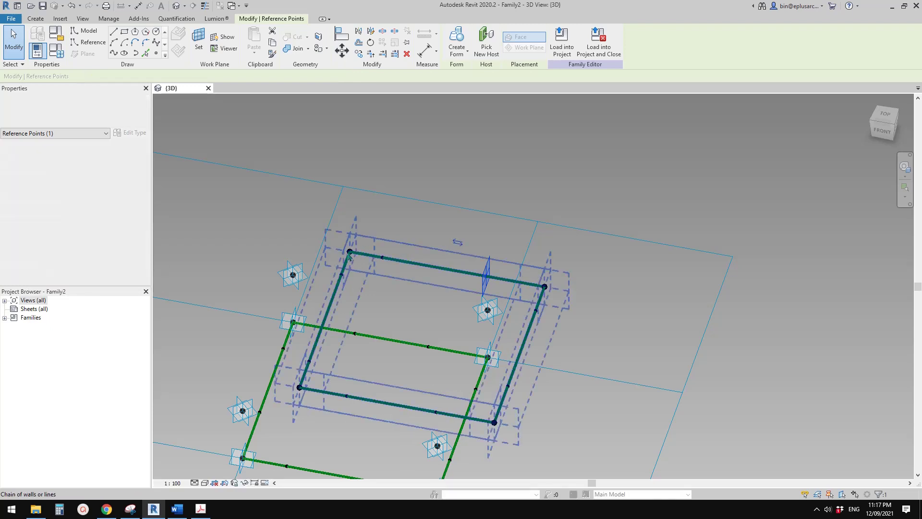
middle_drag(479, 287, 467, 298)
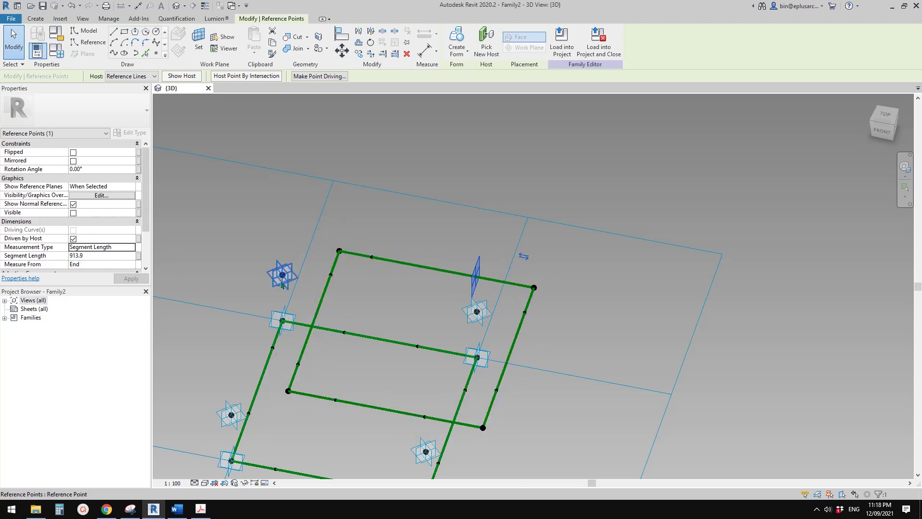
shift+middle_drag(476, 283, 434, 304)
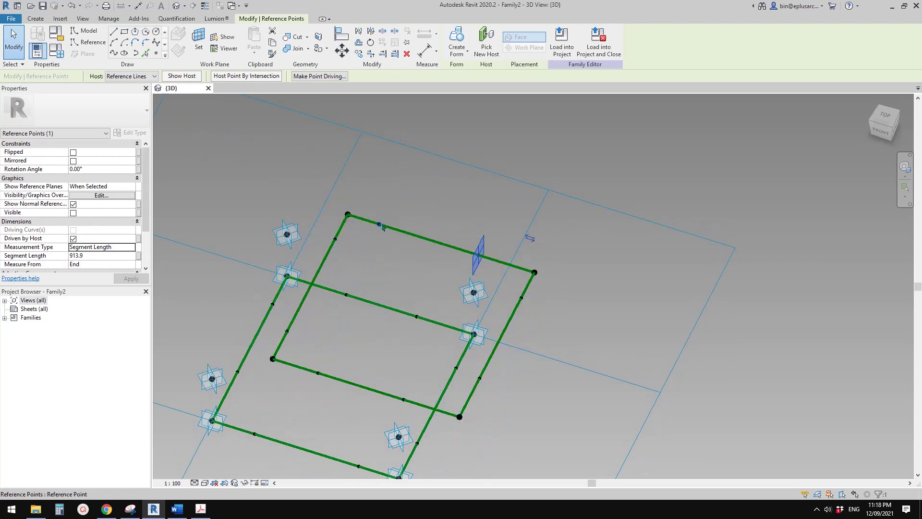
key(Tab)
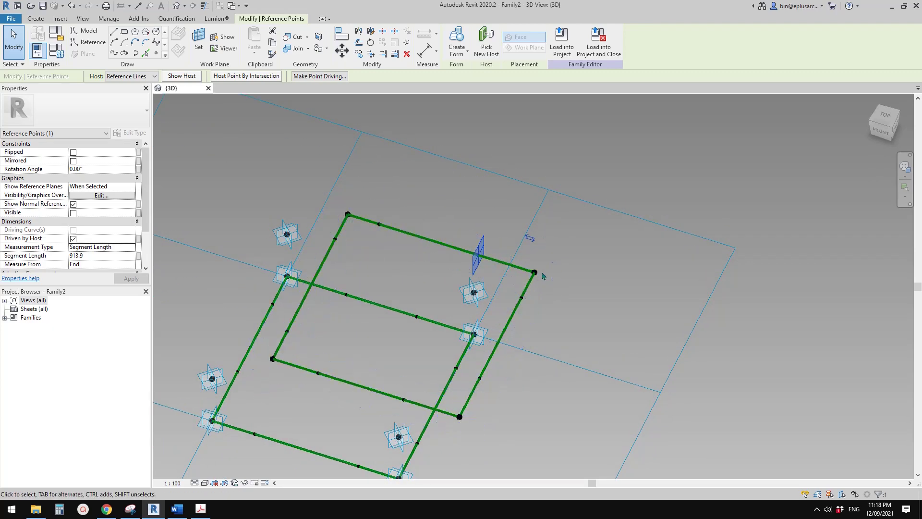
key(Escape)
Make the rearmost point on the offset loop's right edge measure from its nearest corner
key(Tab)
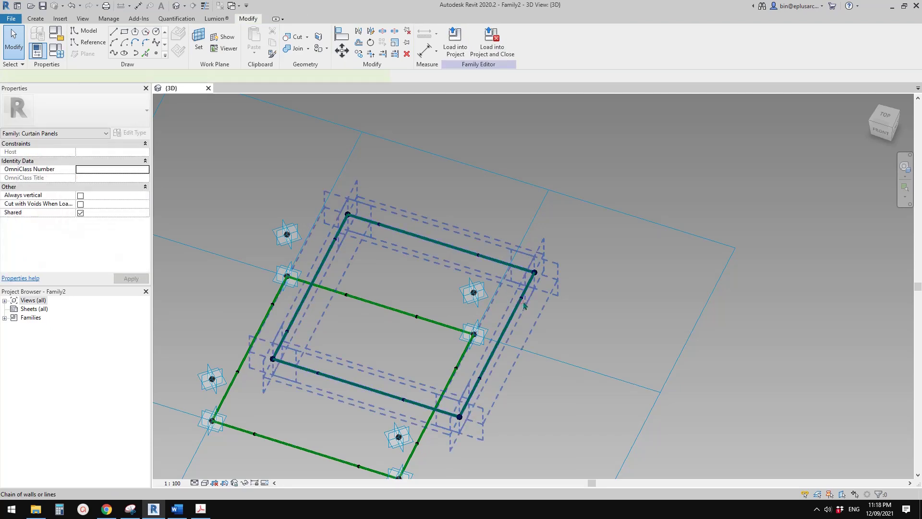
click(524, 303)
key(Escape)
click(523, 298)
shift+middle_drag(524, 299, 483, 314)
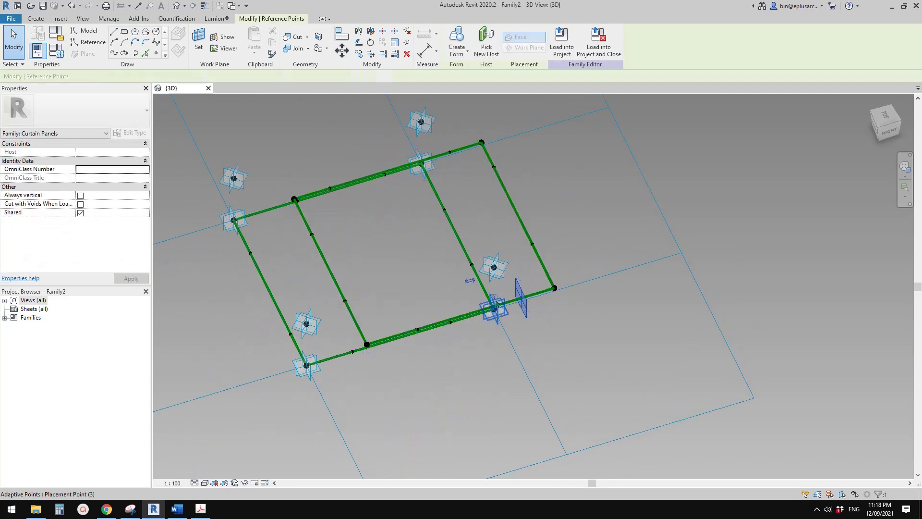
key(Escape)
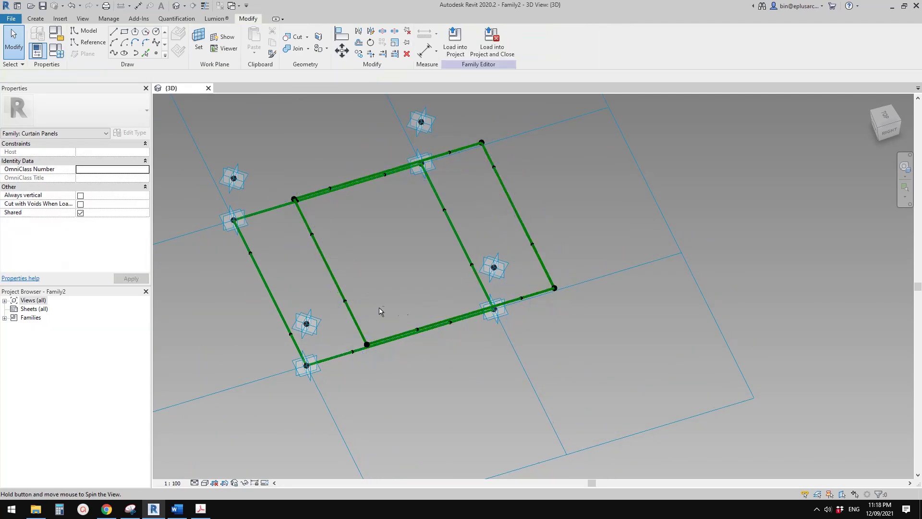
Make the points on the offset loop's front and left edges measure from their nearest corners
shift+middle_drag(381, 312, 469, 395)
click(457, 407)
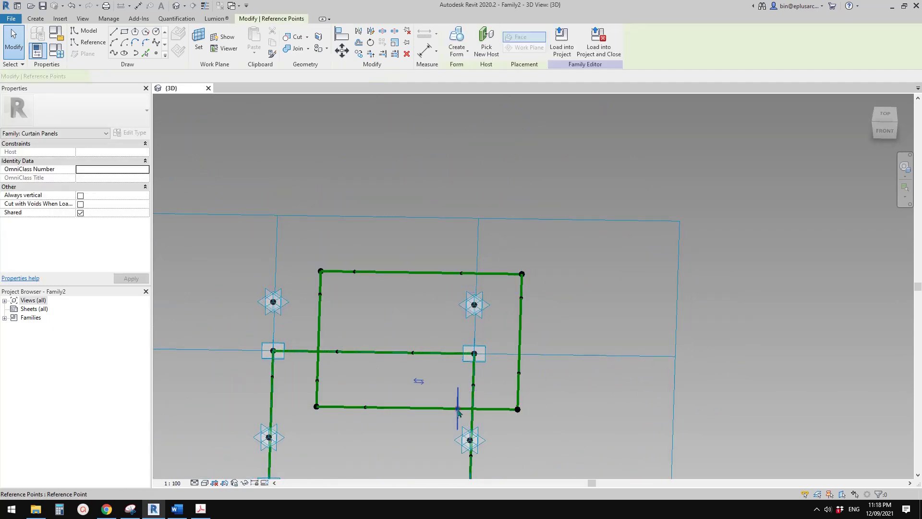
click(418, 383)
shift+middle_drag(418, 386, 362, 338)
key(Escape)
shift+middle_drag(408, 335, 401, 374)
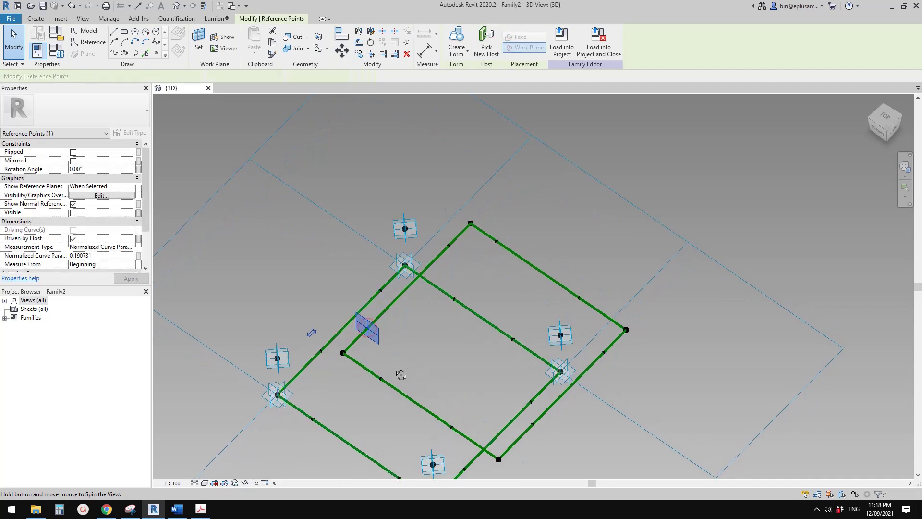
drag(449, 249, 449, 248)
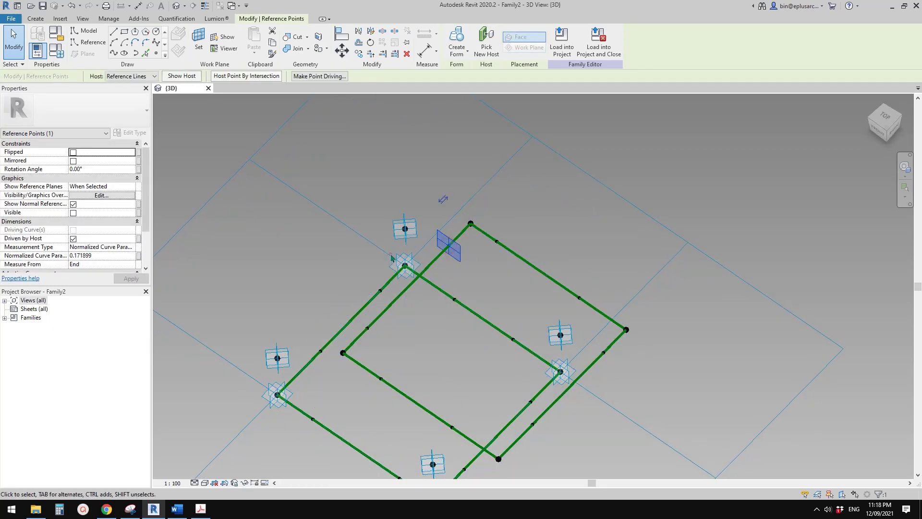
Make the points on the base loop's left and rear edges measure from their nearest corners
scroll(394, 277, down, 1)
middle_drag(395, 317, 392, 368)
key(Escape)
click(381, 275)
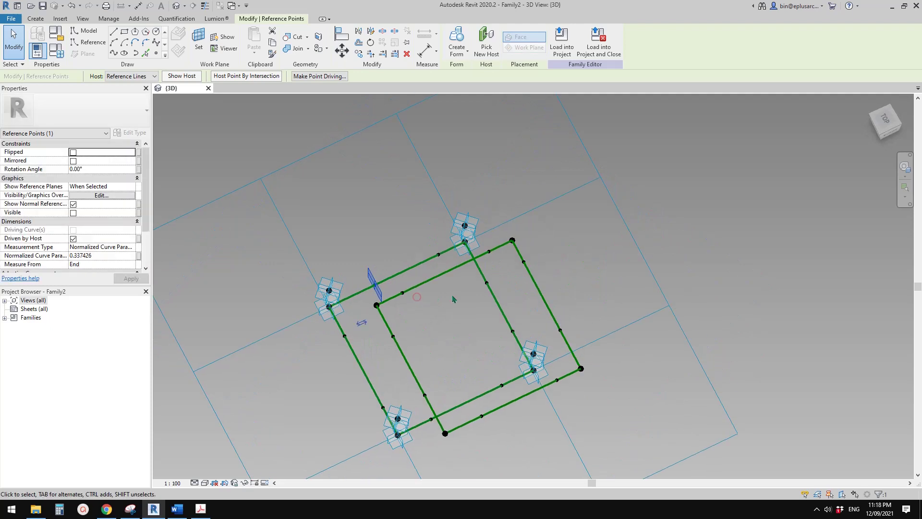
click(486, 283)
shift+middle_drag(487, 288, 536, 315)
click(509, 296)
key(Escape)
Make the points on the base loop's right and front edges measure from their nearest corners
click(569, 350)
middle_drag(595, 378, 496, 350)
click(491, 317)
click(490, 314)
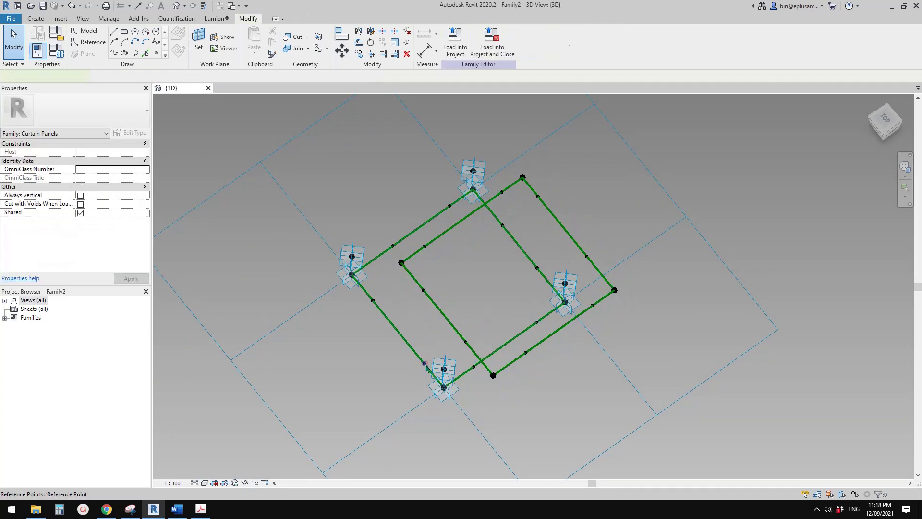
click(425, 366)
key(Escape)
shift+middle_drag(422, 370, 560, 326)
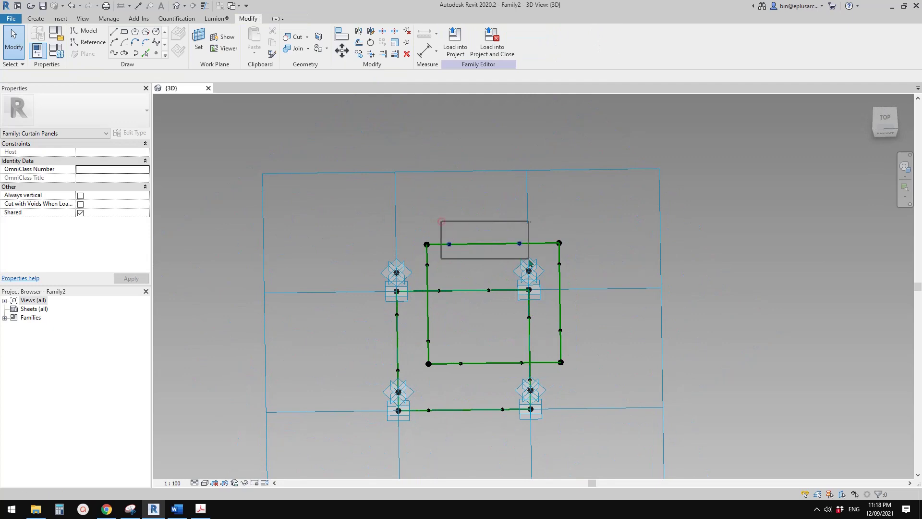
Select every hosted edge point on both loops and check the selection's point count with Filter
drag(442, 221, 549, 267)
ctrl+drag(555, 348, 557, 346)
ctrl+drag(446, 344, 496, 370)
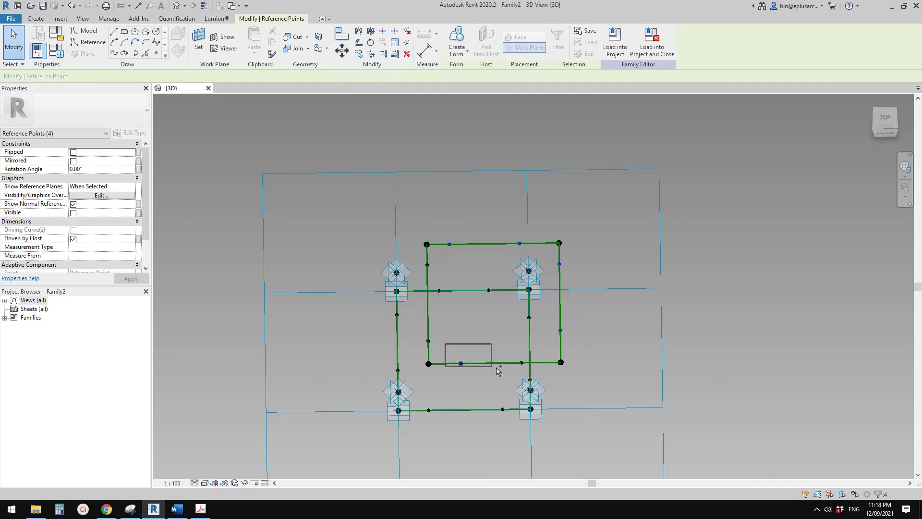
ctrl+drag(414, 256, 457, 350)
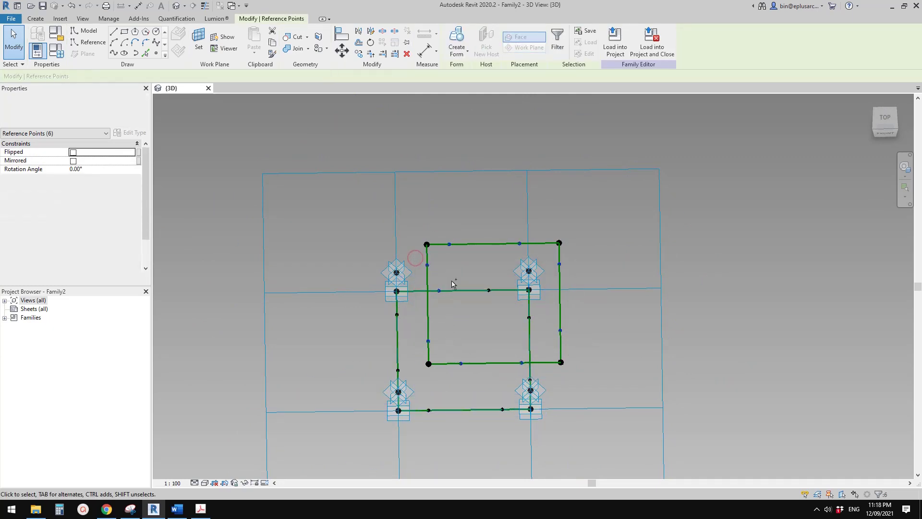
ctrl+drag(465, 270, 501, 298)
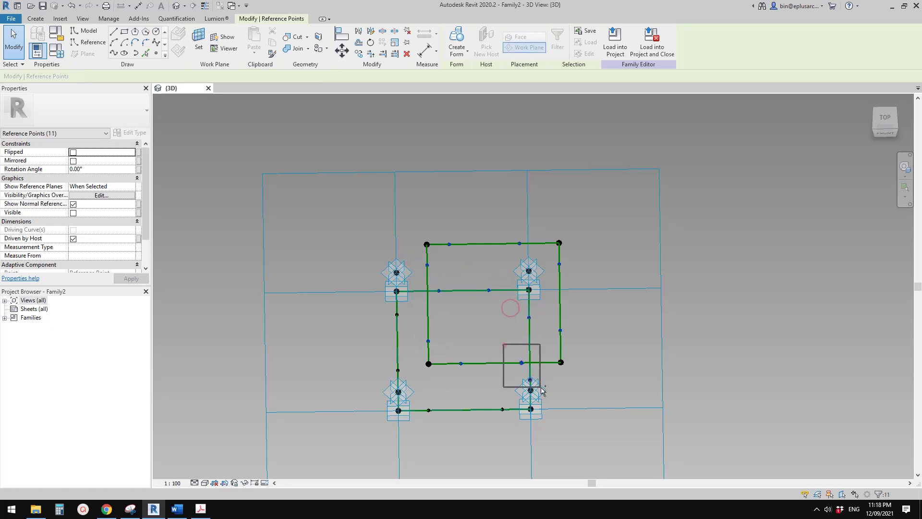
ctrl+drag(541, 388, 542, 387)
ctrl+drag(497, 409, 513, 422)
ctrl+drag(422, 392, 444, 420)
ctrl+drag(360, 306, 370, 312)
ctrl+drag(414, 376, 415, 377)
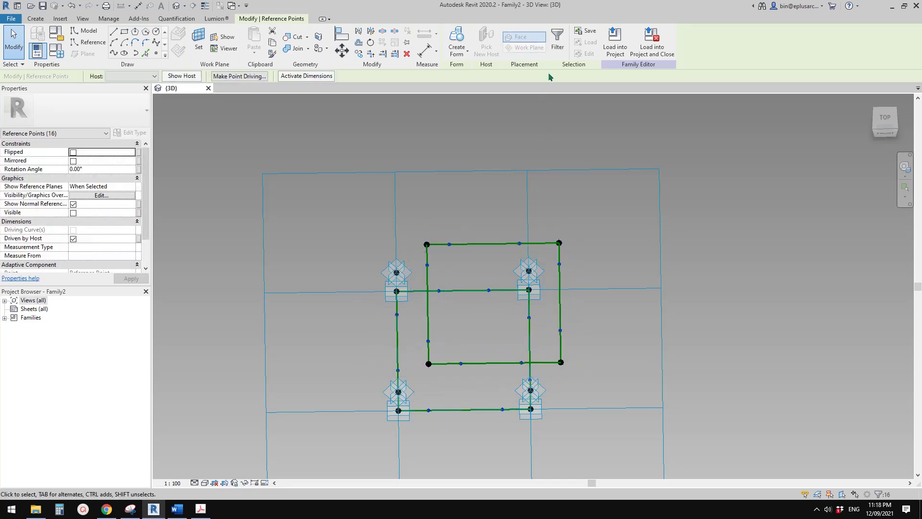
click(557, 48)
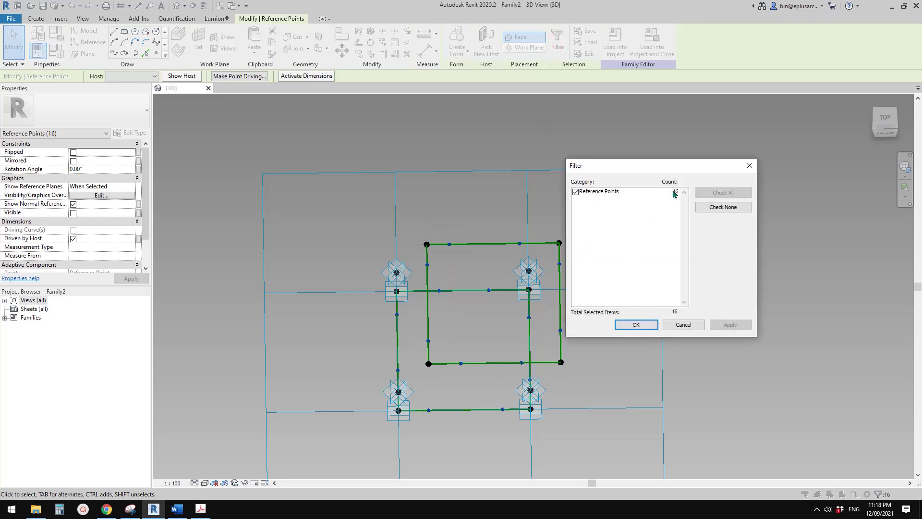
drag(671, 172, 569, 159)
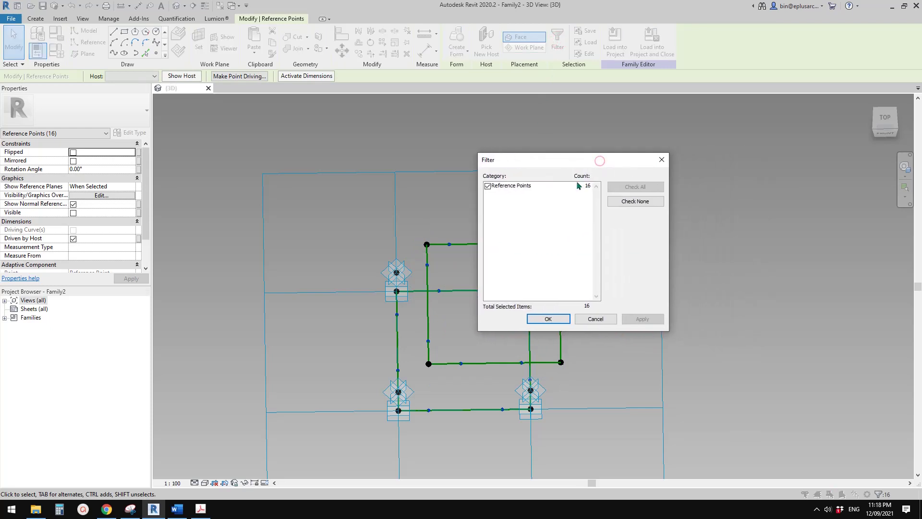
click(548, 319)
Set the selected edge points' measurement type to Segment Length with a segment length of 500
click(102, 248)
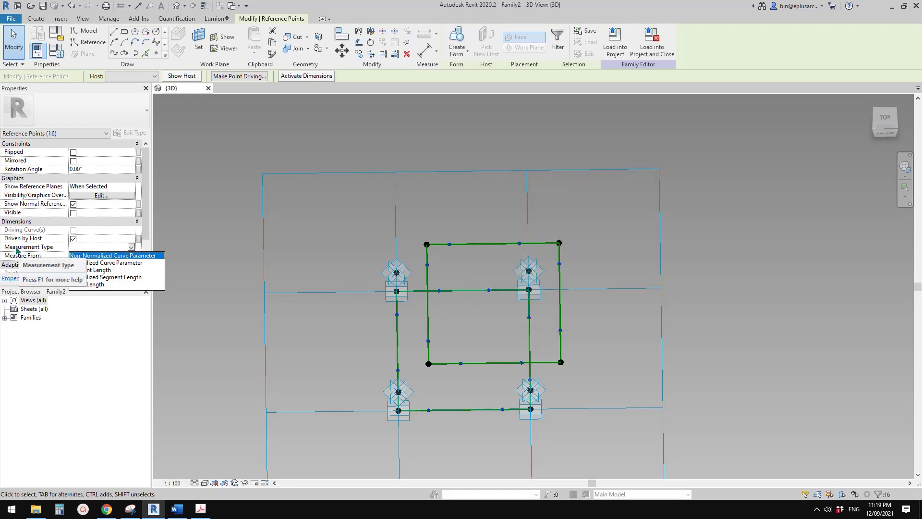
click(100, 270)
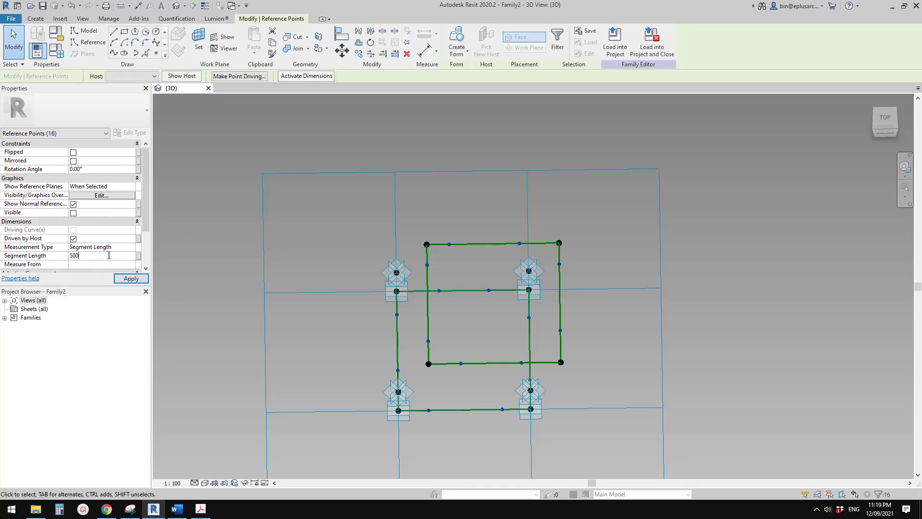
click(131, 279)
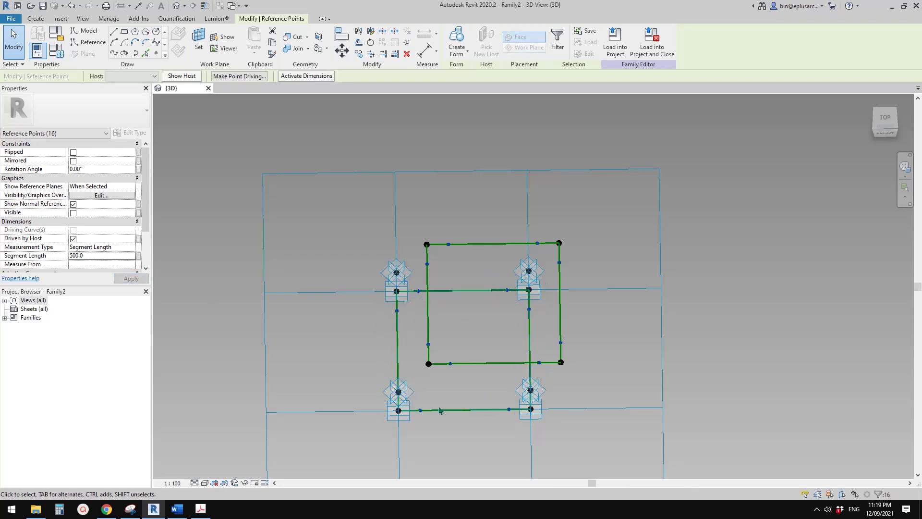
Associate the selected edge points' segment length with a new family parameter named TH
shift+middle_drag(438, 381, 364, 376)
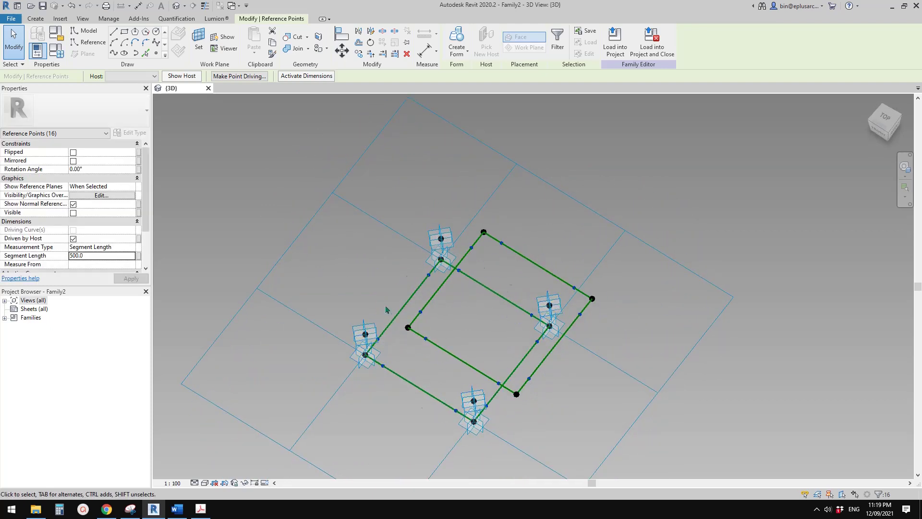
middle_drag(386, 309, 388, 314)
click(139, 255)
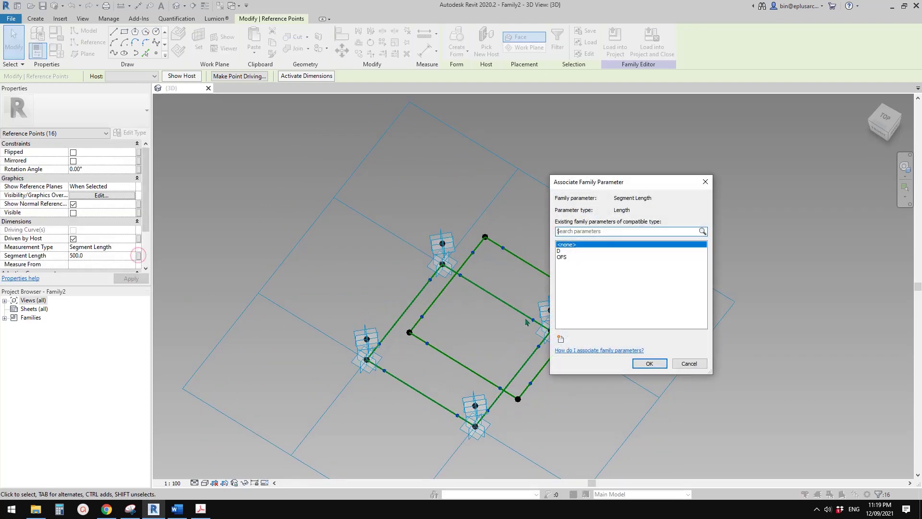
click(562, 339)
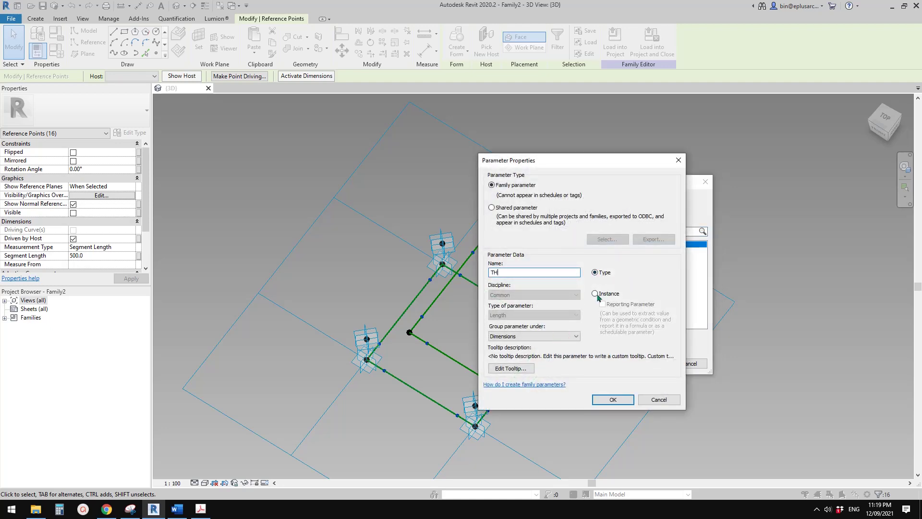
click(612, 399)
click(648, 362)
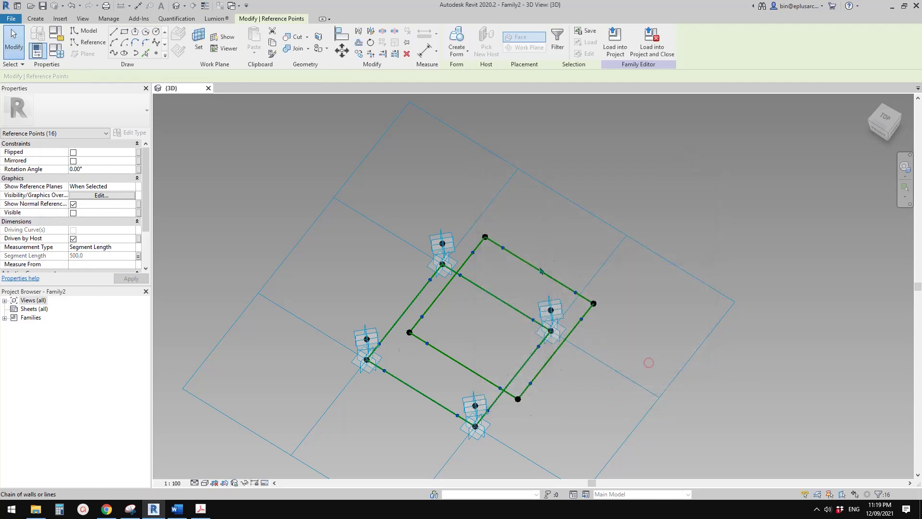
shift+middle_drag(511, 296, 435, 314)
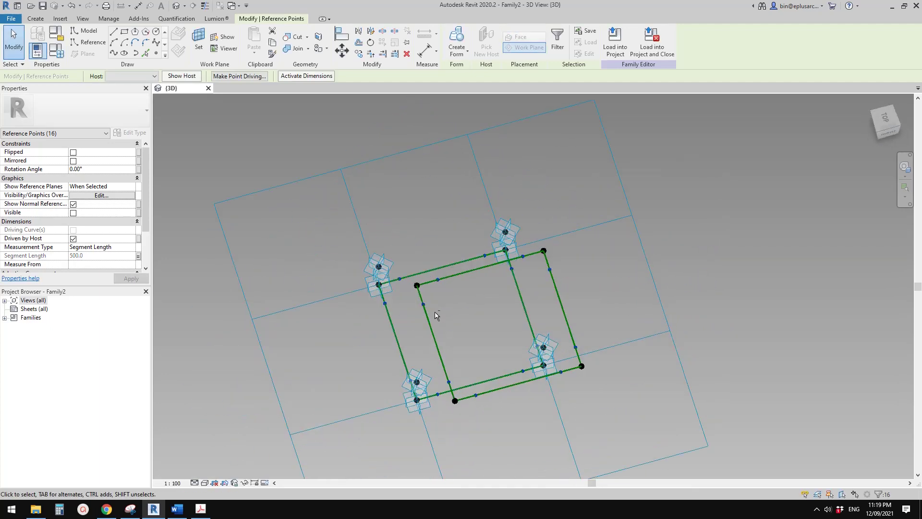
click(443, 222)
Connect the upper loop's two hosted points nearest its front edge with a spline through points and make it a reference line
shift+middle_drag(471, 276, 523, 287)
scroll(489, 275, up, 1)
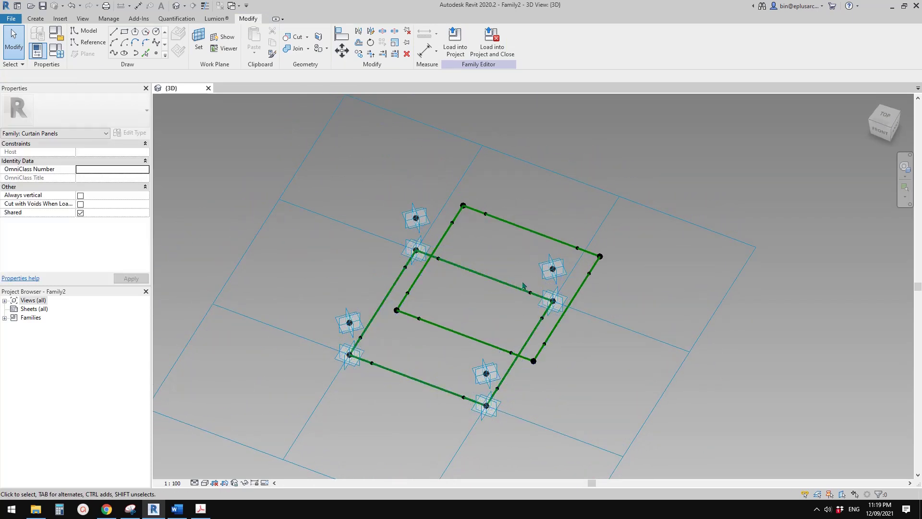
shift+middle_drag(524, 286, 421, 271)
drag(414, 220, 440, 256)
ctrl+drag(432, 362, 457, 405)
shift+middle_drag(316, 189, 348, 188)
click(114, 53)
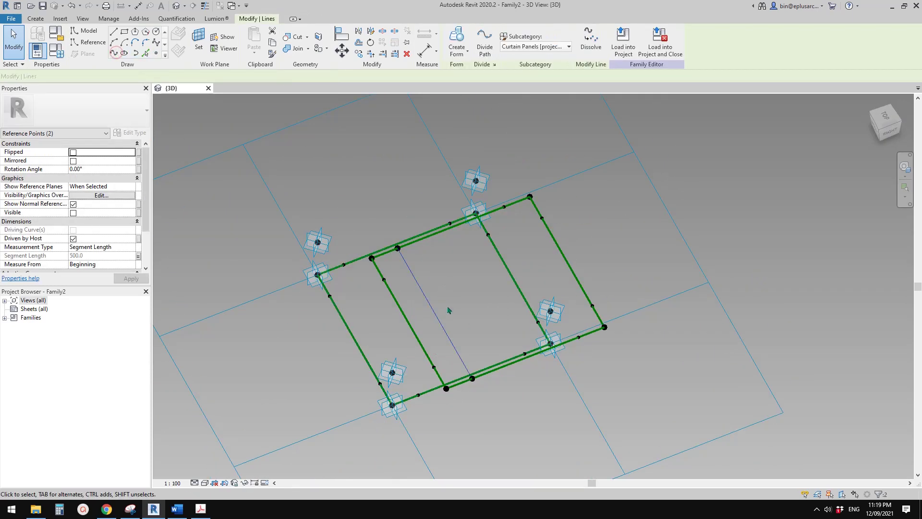
click(77, 221)
middle_drag(443, 262, 410, 256)
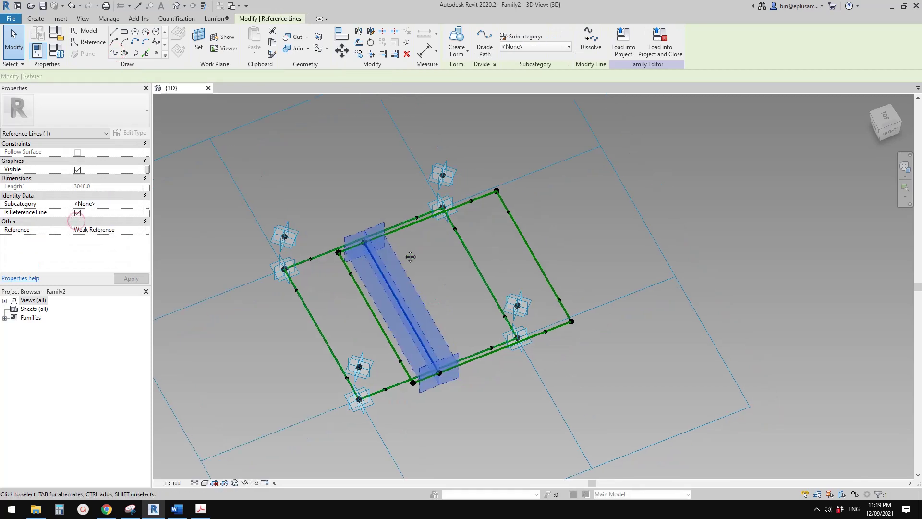
click(469, 241)
Connect the upper loop's two hosted points nearest its rear edge with a reference line parallel to that edge
shift+middle_drag(470, 241, 454, 174)
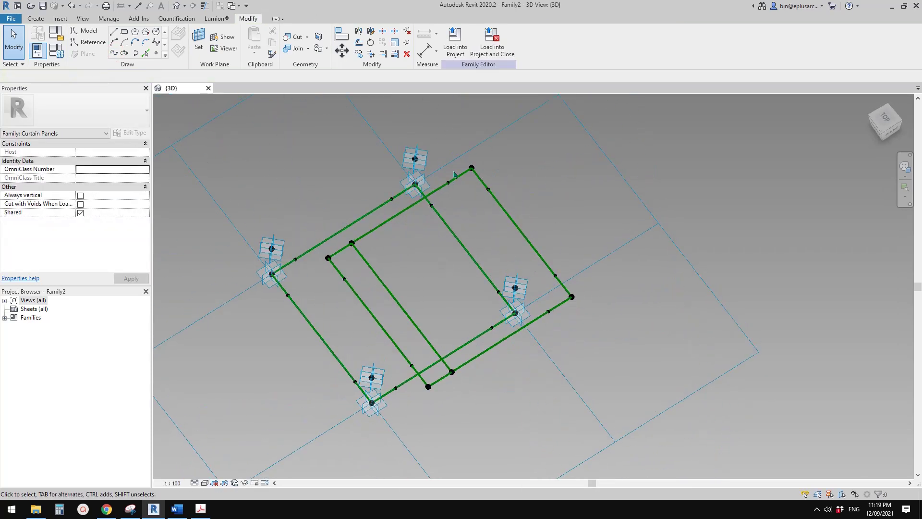
click(460, 194)
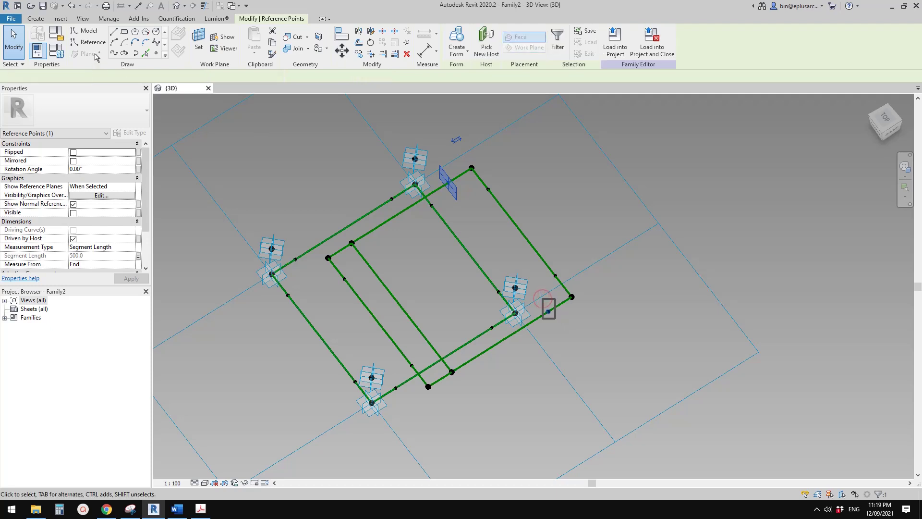
click(117, 56)
click(77, 220)
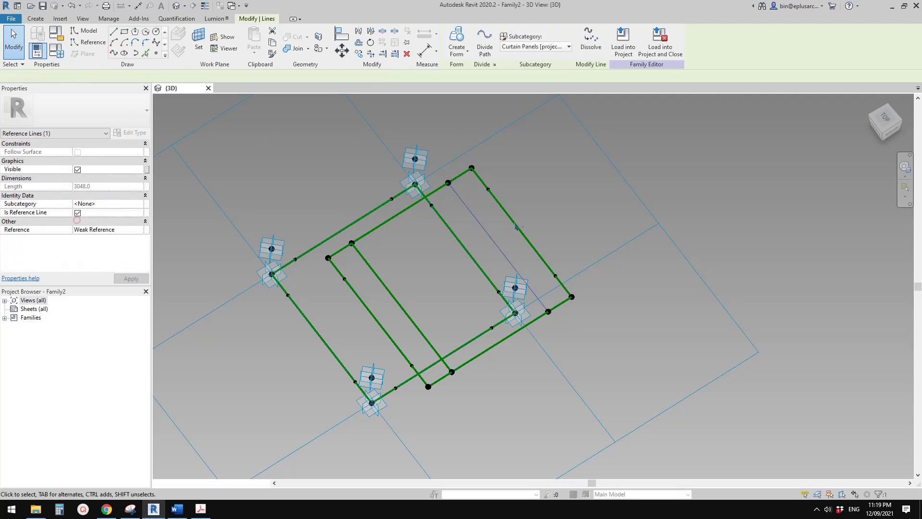
Connect the upper loop's two hosted points nearest its left edge with a reference line parallel to that edge
drag(486, 154, 504, 201)
ctrl+drag(329, 267, 360, 287)
click(114, 53)
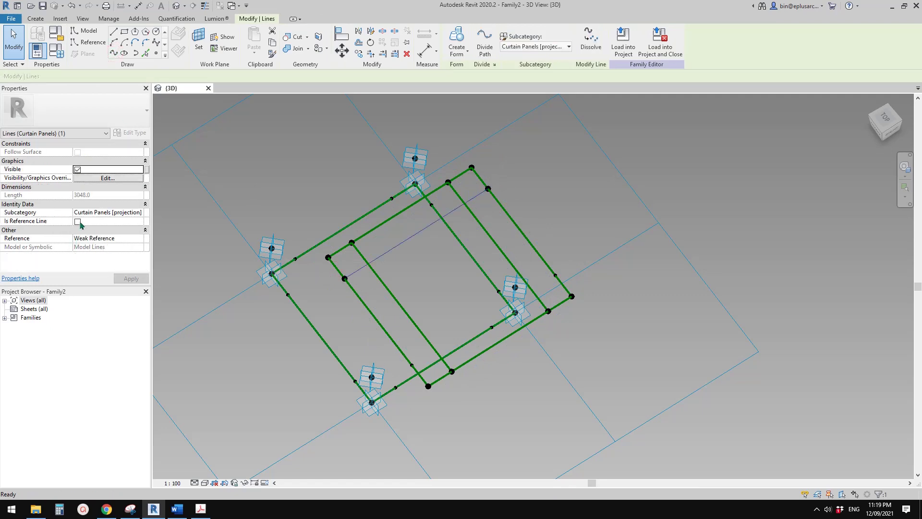
click(77, 221)
Connect the upper loop's two hosted points nearest its right edge with a reference line parallel to that edge
click(545, 235)
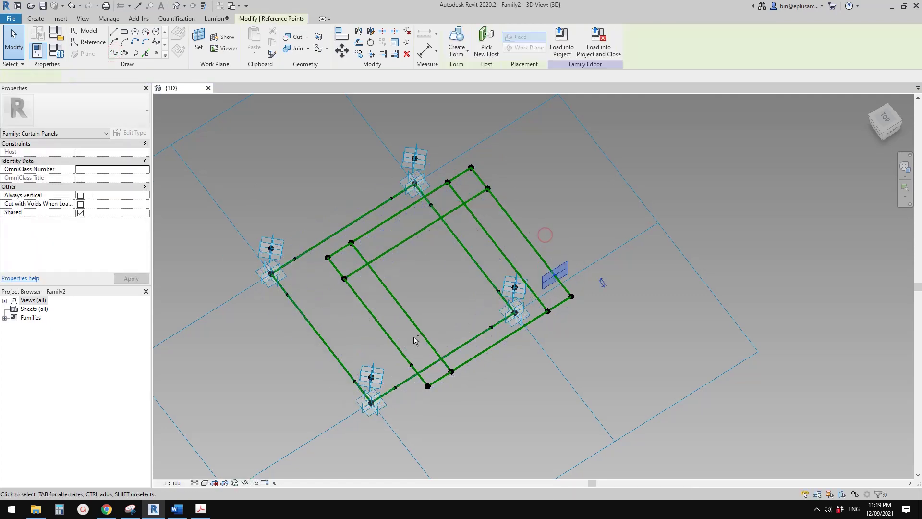
shift+middle_drag(428, 342, 389, 336)
ctrl+drag(379, 321, 412, 339)
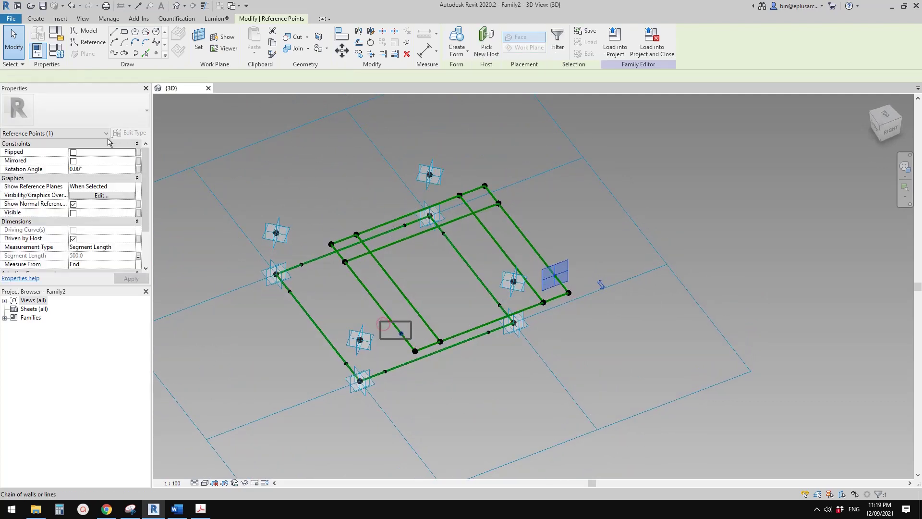
ctrl+click(554, 275)
click(113, 53)
click(76, 219)
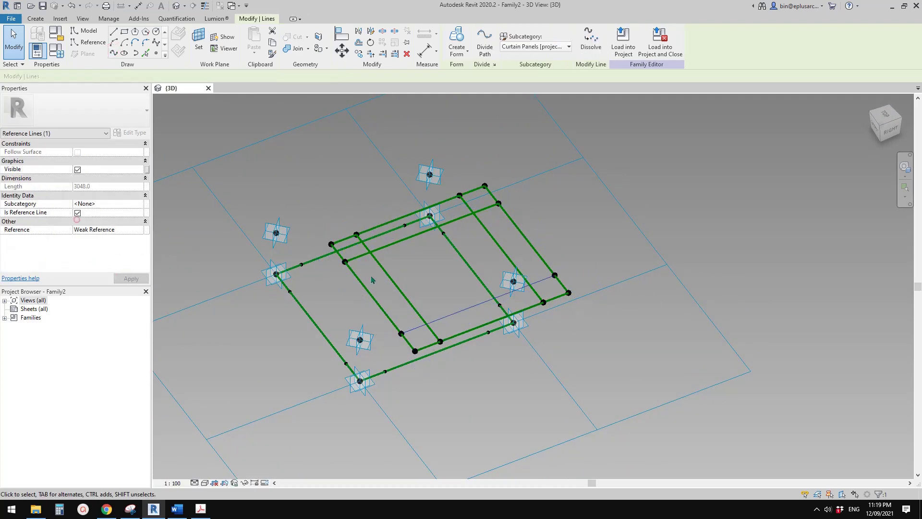
click(408, 287)
Connect the base loop's two hosted points nearest its rear edge with a spline through points and make it a reference line
shift+middle_drag(409, 288, 409, 361)
shift+middle_drag(404, 316, 386, 267)
drag(379, 261, 385, 264)
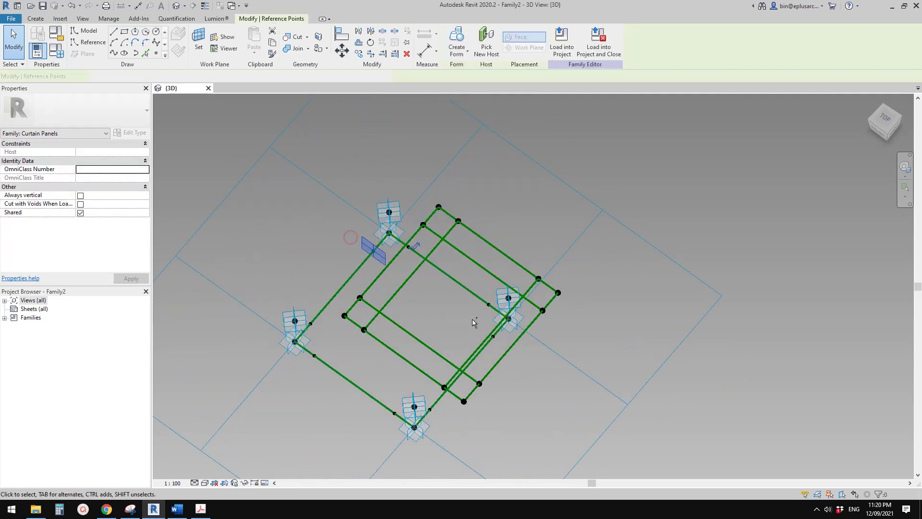
ctrl+drag(471, 324, 502, 354)
click(113, 53)
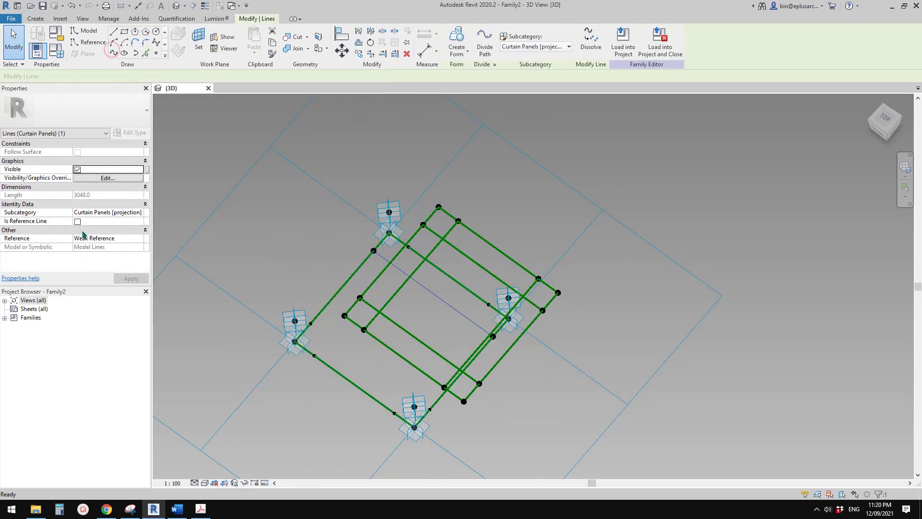
Connect the base loop's two hosted points nearest its front edge with a reference line parallel to that edge
click(304, 290)
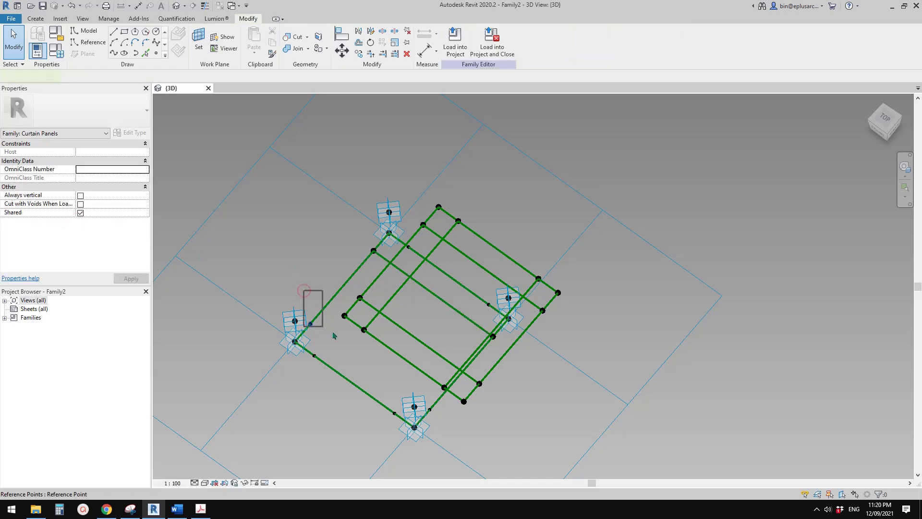
drag(335, 335, 335, 336)
ctrl+drag(420, 386, 439, 414)
click(114, 53)
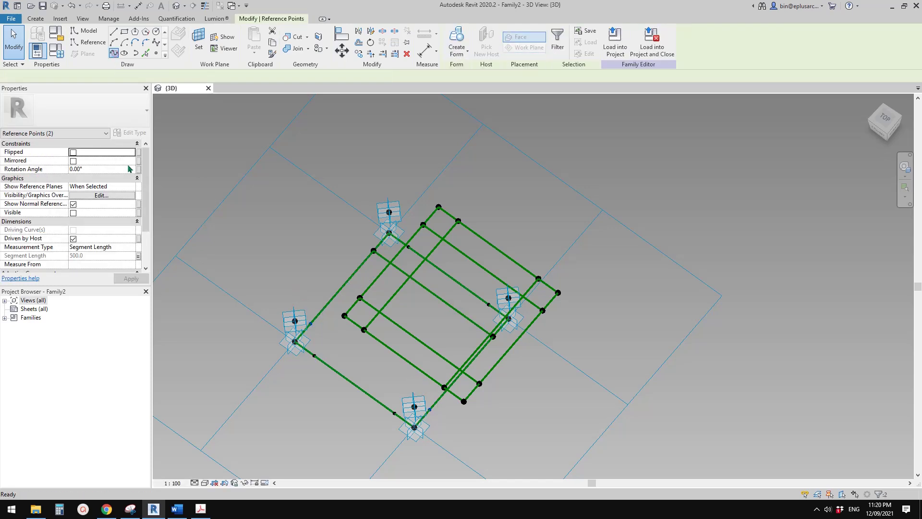
click(77, 221)
middle_click(416, 302)
key(Tab)
key(Escape)
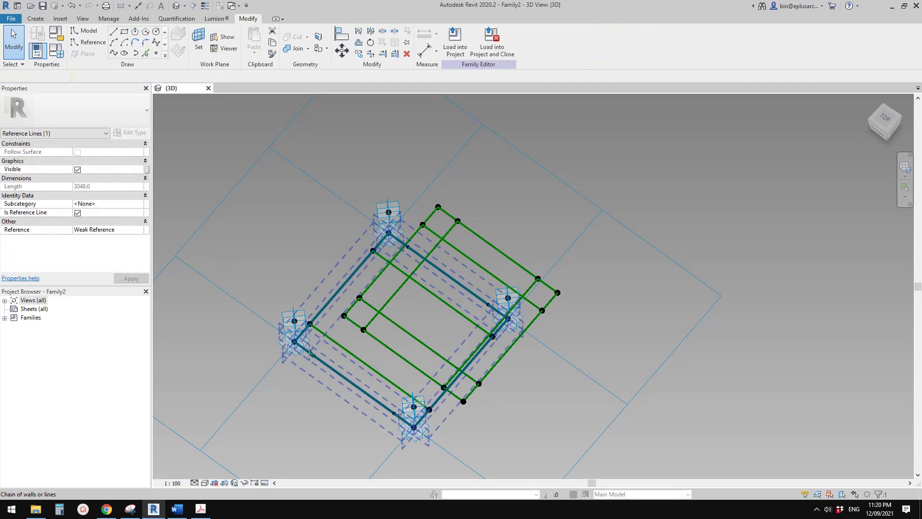
Connect the base loop's two hosted points nearest its left edge with a reference line parallel to that edge
scroll(311, 348, up, 1)
ctrl+click(440, 213)
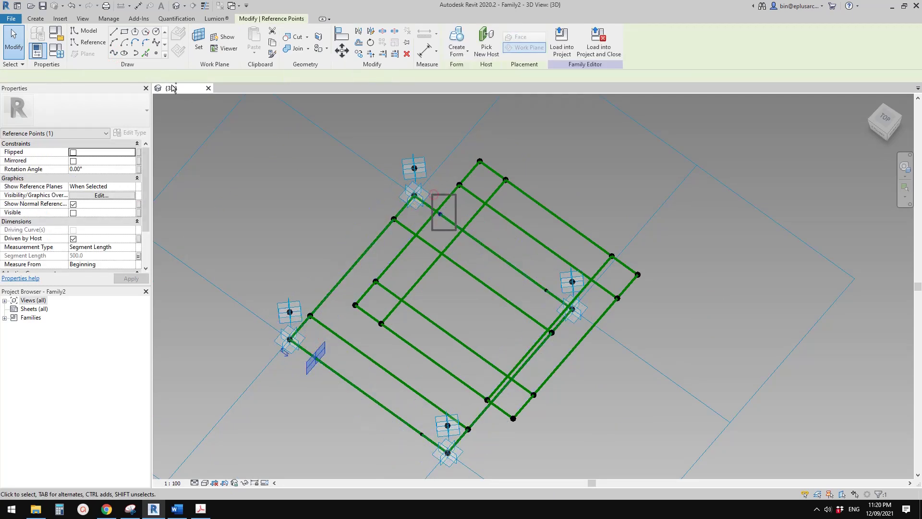
click(114, 53)
click(77, 220)
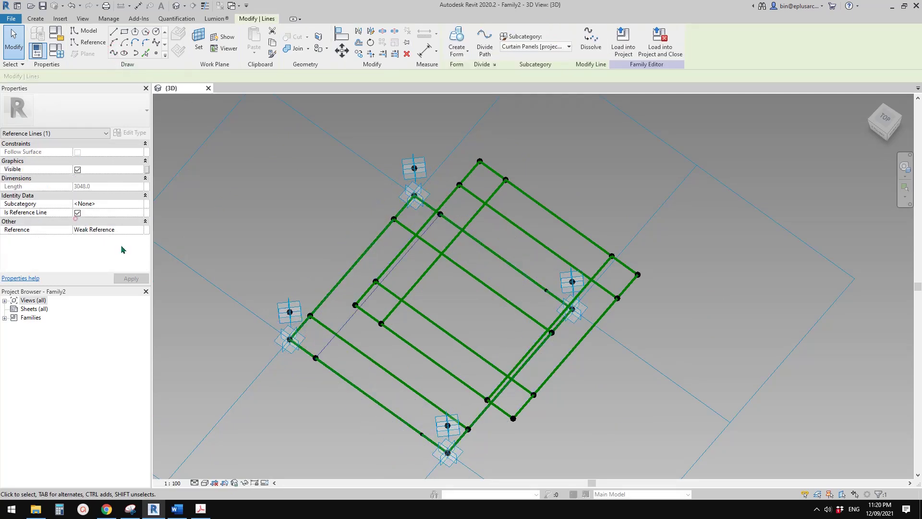
middle_drag(460, 266, 456, 262)
key(Escape)
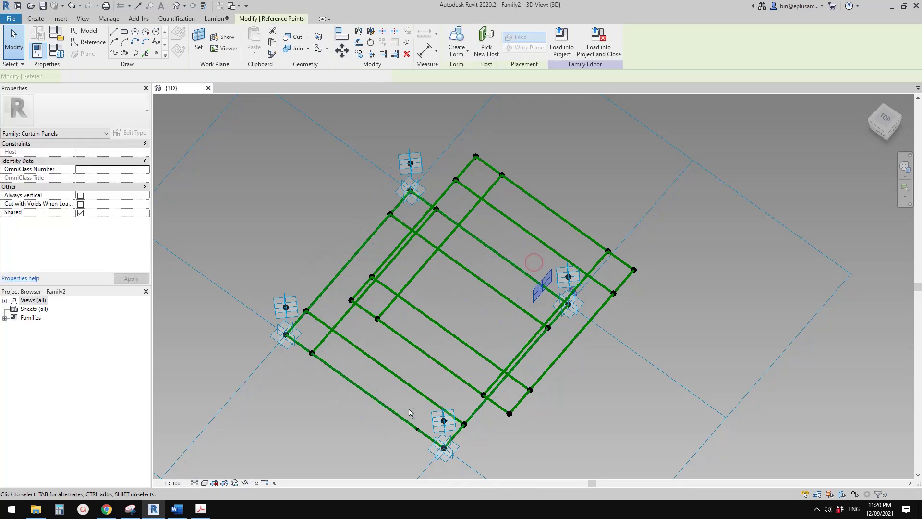
Connect the base loop's two hosted points nearest its right edge with a reference line parallel to that edge
ctrl+drag(405, 406, 426, 437)
click(113, 53)
click(113, 53)
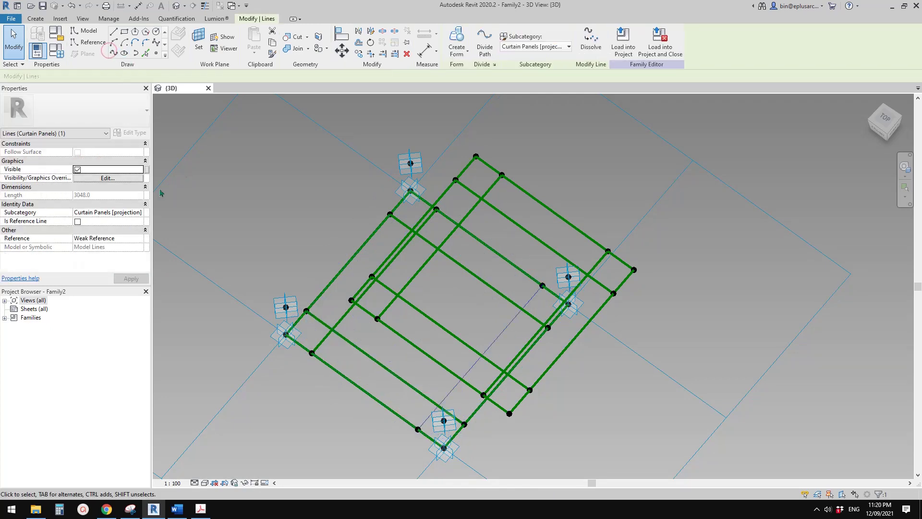
click(77, 221)
mouse_move(451, 163)
shift+middle_down()
mouse_move(481, 144)
mouse_move(367, 136)
mouse_move(506, 264)
mouse_move(570, 189)
mouse_move(527, 318)
shift+middle_up()
key(Escape)
middle_drag(417, 274, 387, 295)
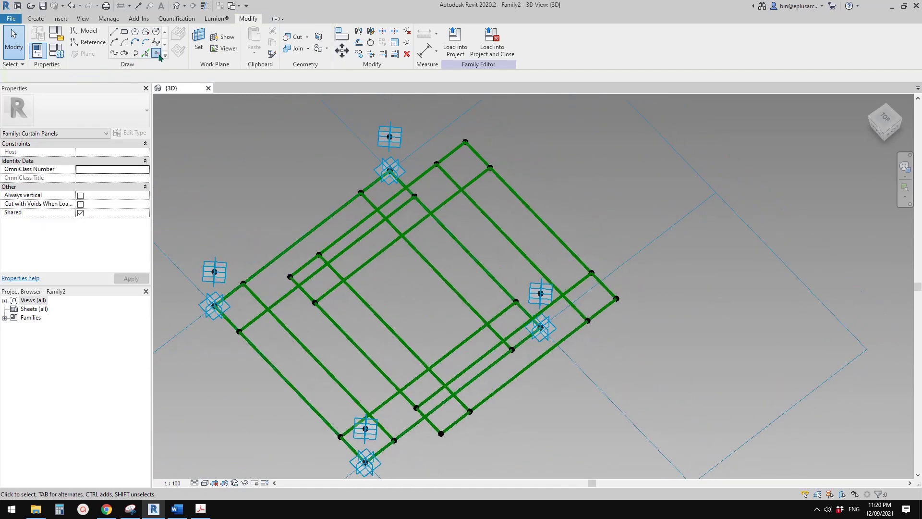
Place two reference points on each inner reference line parallel to the left and right edges of both loops
click(159, 55)
middle_drag(379, 252, 356, 289)
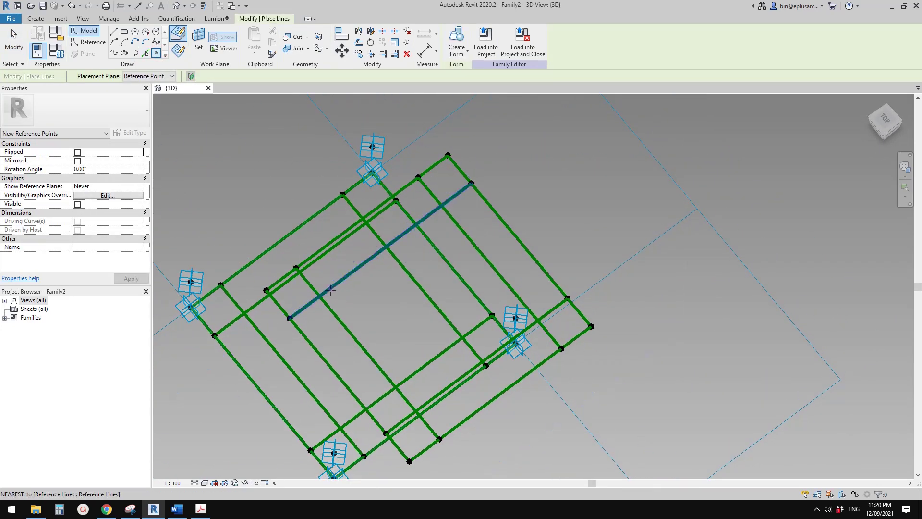
click(179, 37)
shift+middle_drag(426, 216, 419, 185)
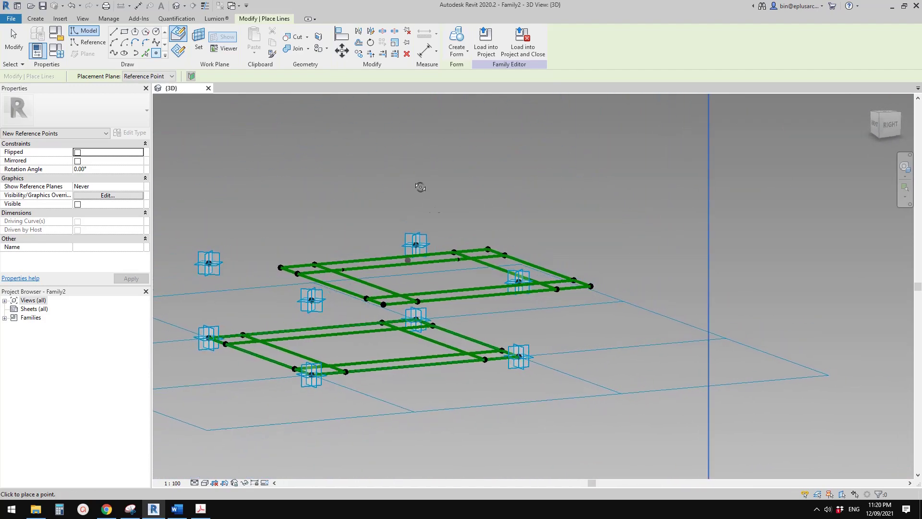
scroll(465, 232, up, 3)
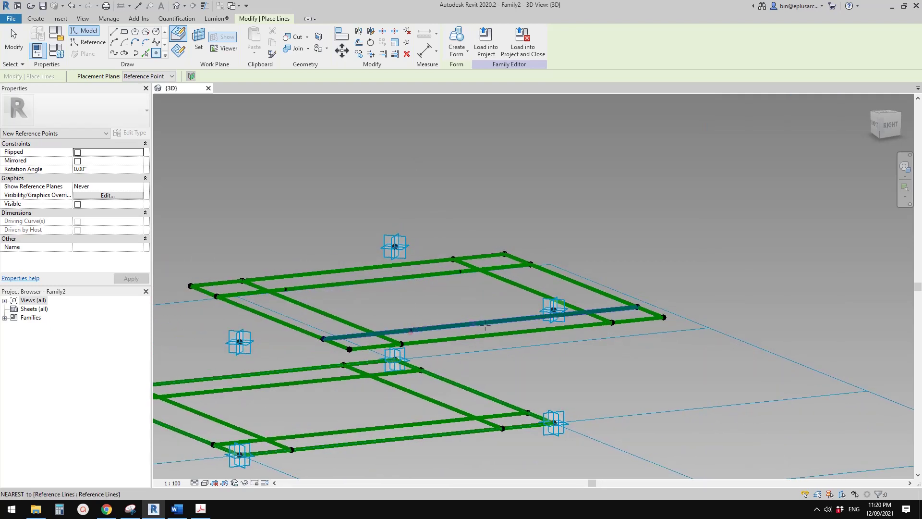
scroll(522, 319, down, 3)
shift+middle_drag(546, 289, 469, 274)
key(Escape)
Host the two points on the base loop's left inner line by intersection with the front and rear inner reference lines
drag(290, 249, 311, 272)
middle_drag(312, 272, 340, 272)
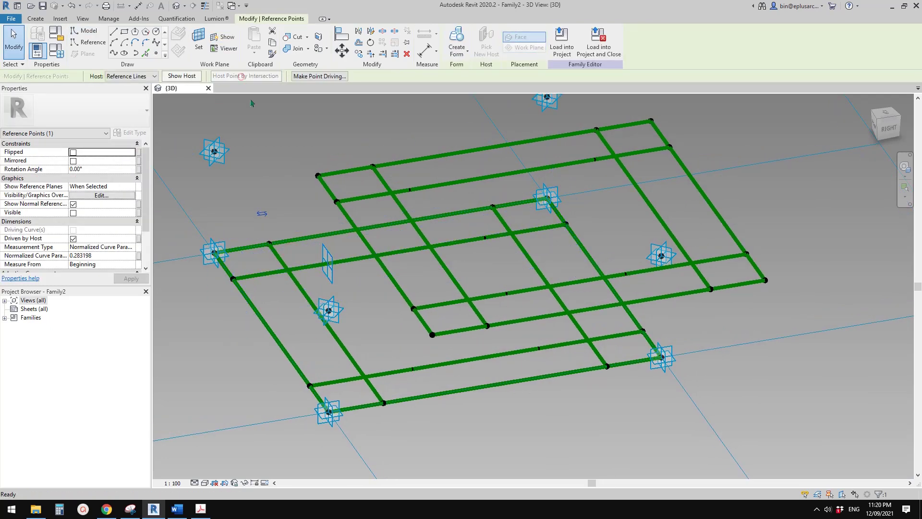
click(302, 289)
middle_drag(427, 278, 387, 291)
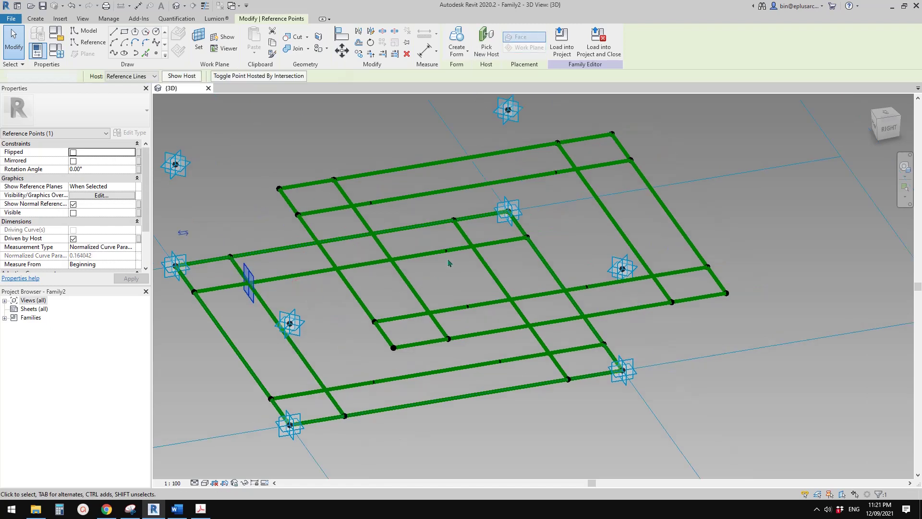
drag(434, 234, 457, 264)
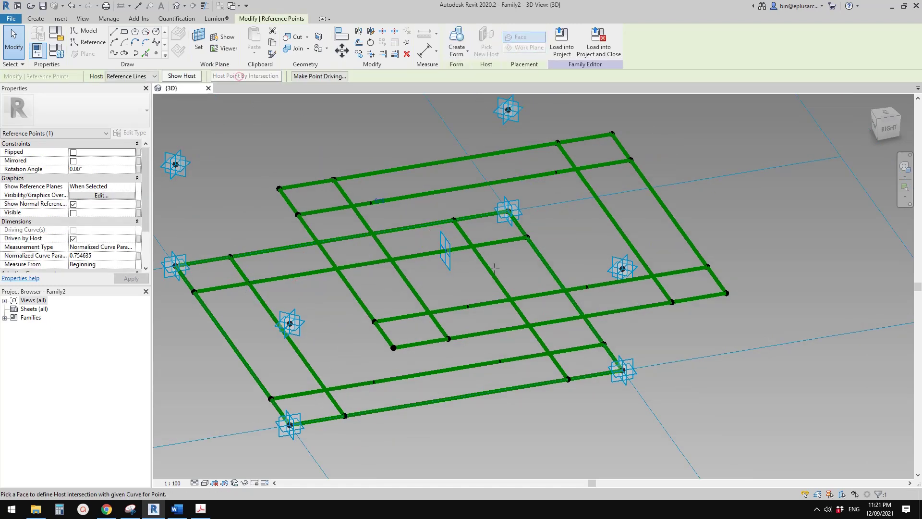
Host the two points on the base loop's right inner line by intersection with the rear and front inner reference lines
click(500, 357)
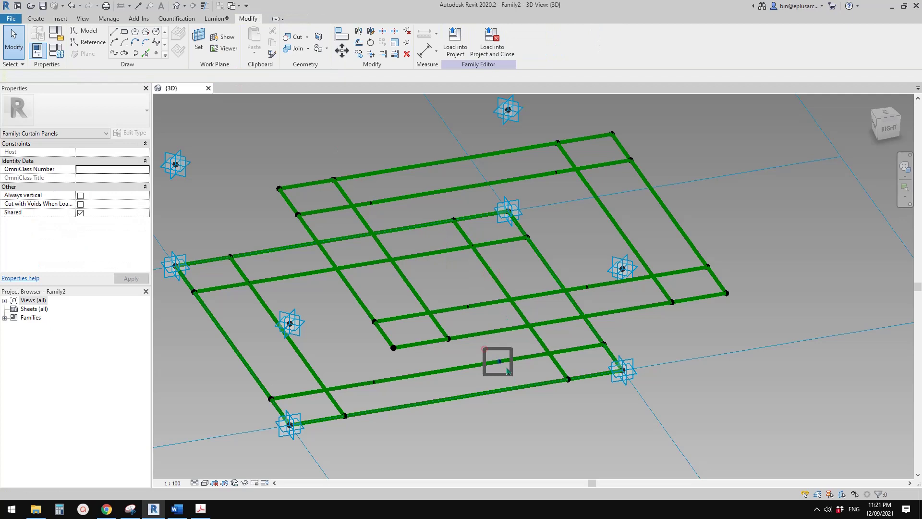
click(236, 76)
click(536, 340)
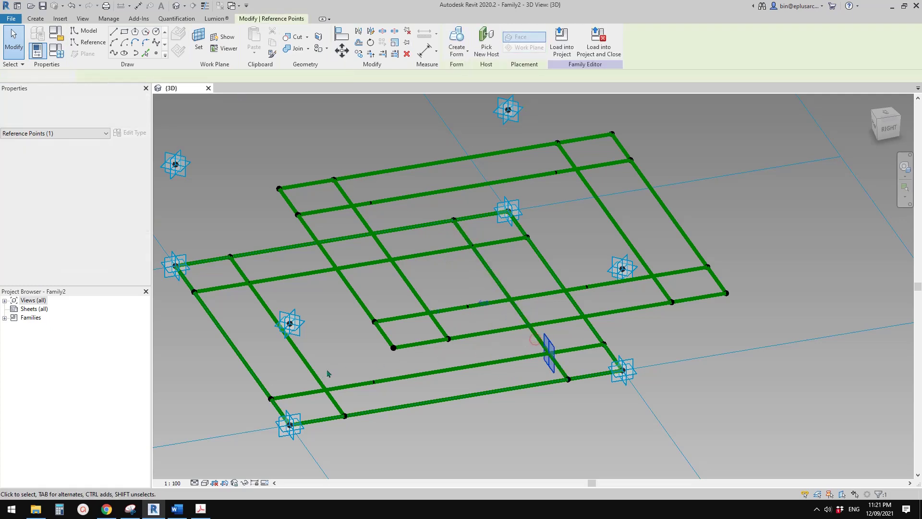
drag(350, 359, 396, 396)
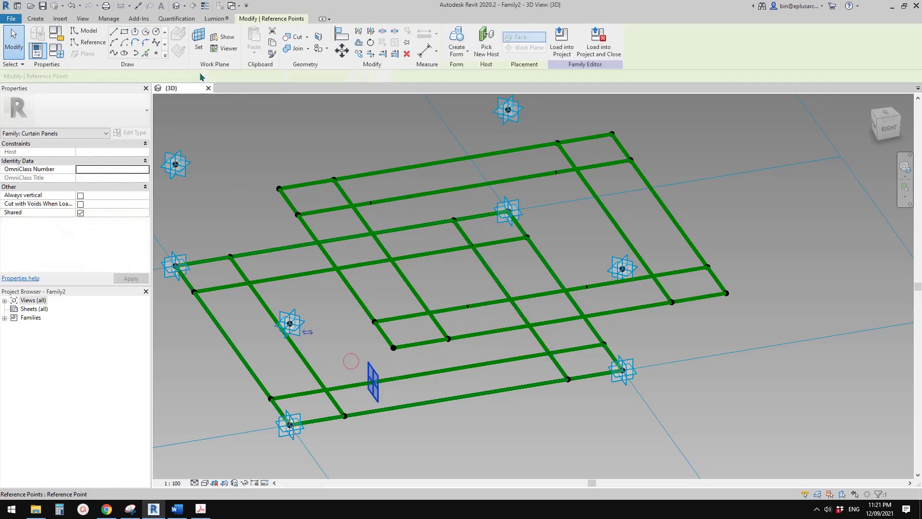
click(301, 356)
Host the two left-hand points on the raised loop's front and rear inner lines by intersection with its left inner line
drag(452, 296, 475, 327)
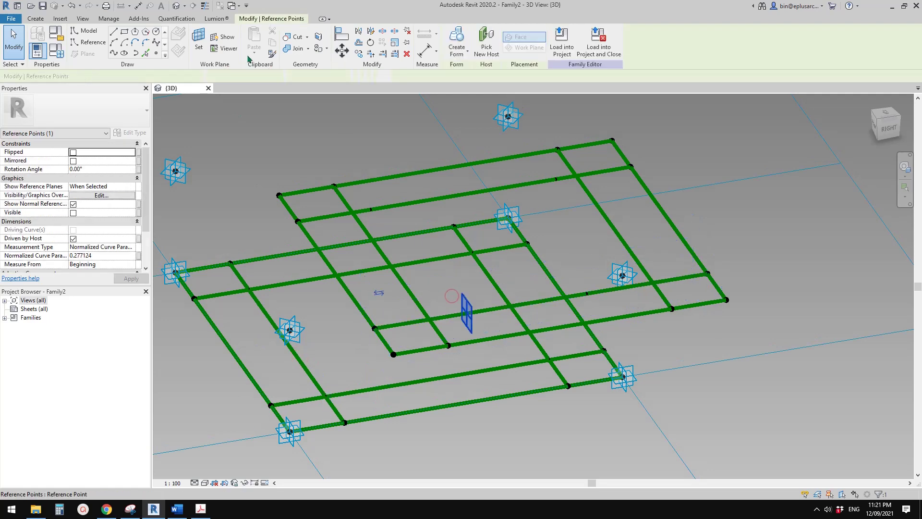
click(417, 304)
middle_drag(376, 211, 383, 236)
drag(370, 221, 390, 247)
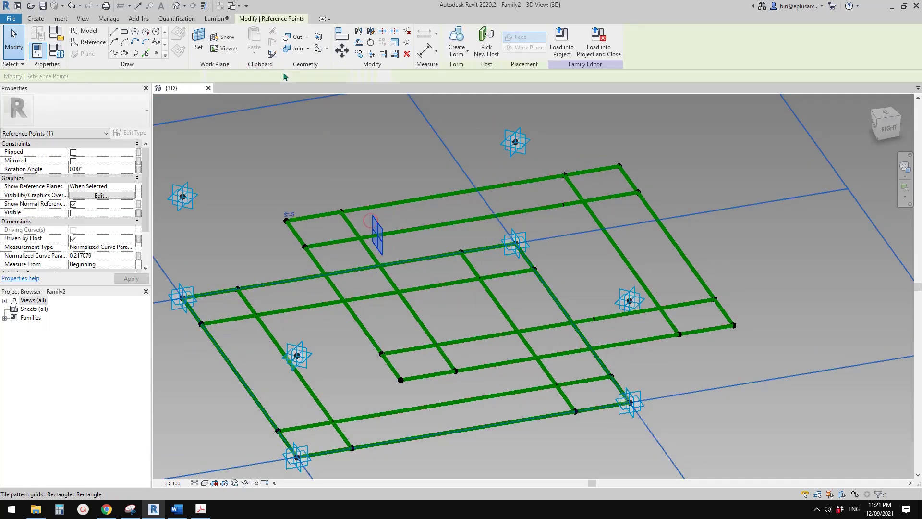
click(240, 75)
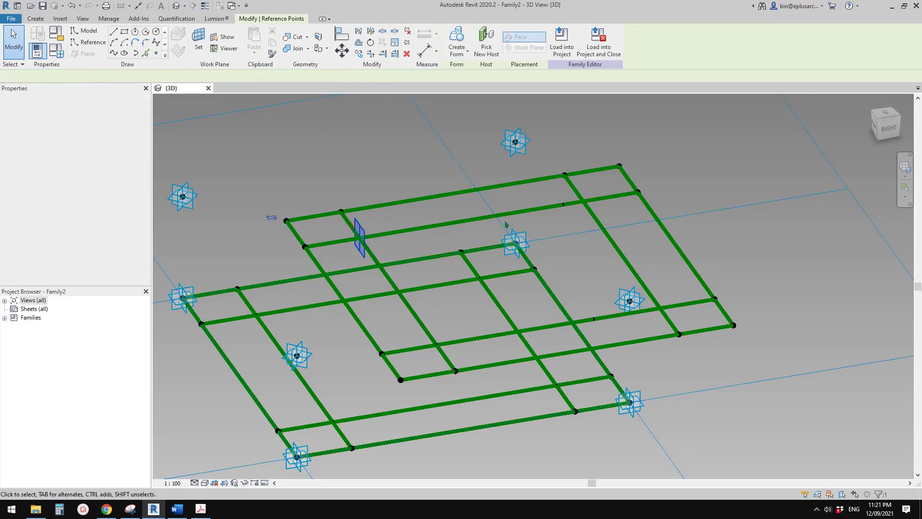
Host the two right-hand points on the raised loop's rear and front inner lines by intersection with its right inner line
click(546, 197)
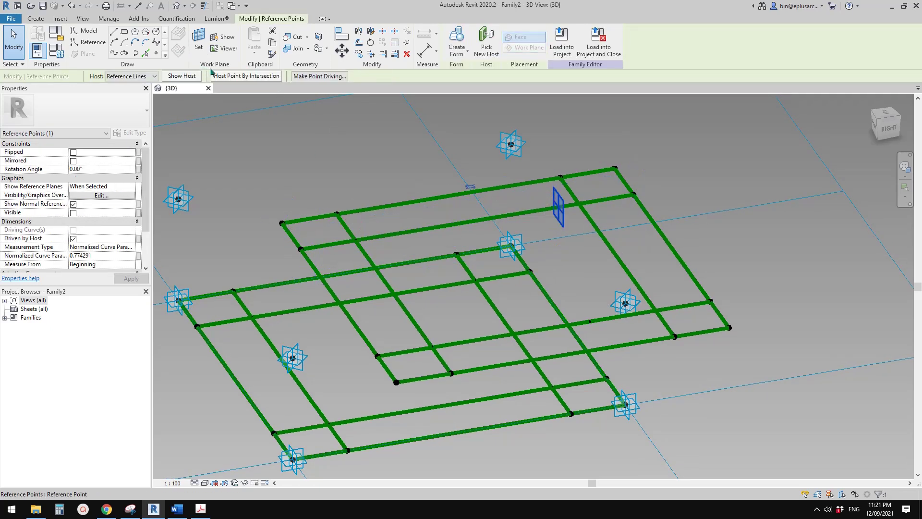
click(591, 220)
drag(586, 301, 600, 332)
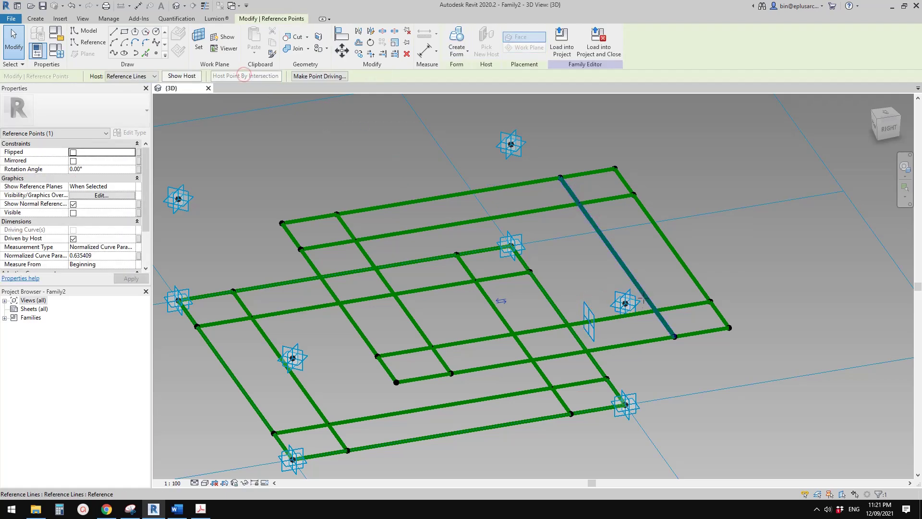
click(244, 76)
shift+middle_drag(586, 260, 483, 290)
click(488, 305)
scroll(460, 283, down, 1)
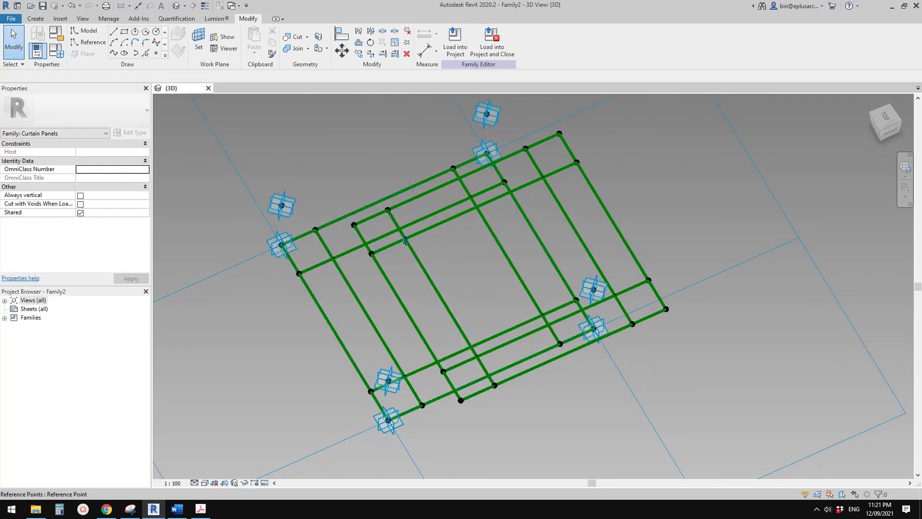
Select the eight intersection-hosted points at the inner corners of both loops and check the selection with the Filter
shift+middle_drag(408, 246, 480, 206)
scroll(469, 168, up, 1)
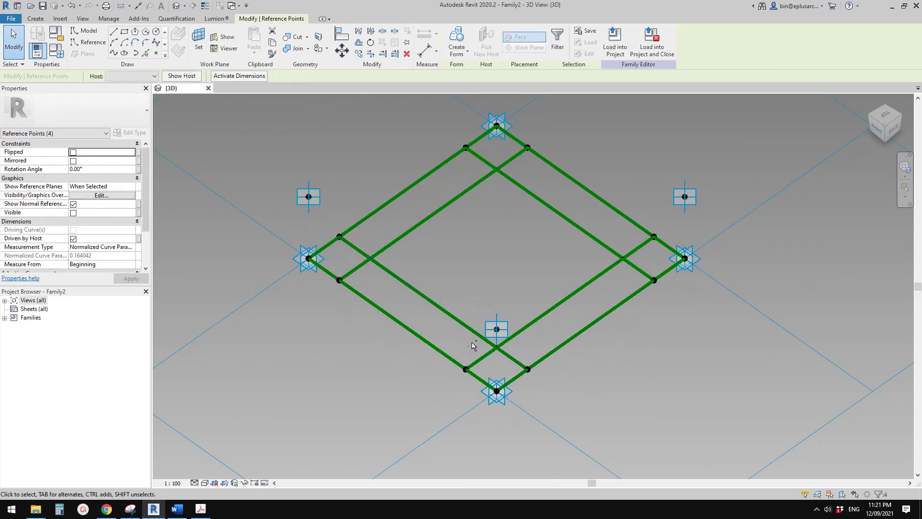
ctrl+drag(514, 354, 515, 356)
ctrl+drag(608, 235, 632, 274)
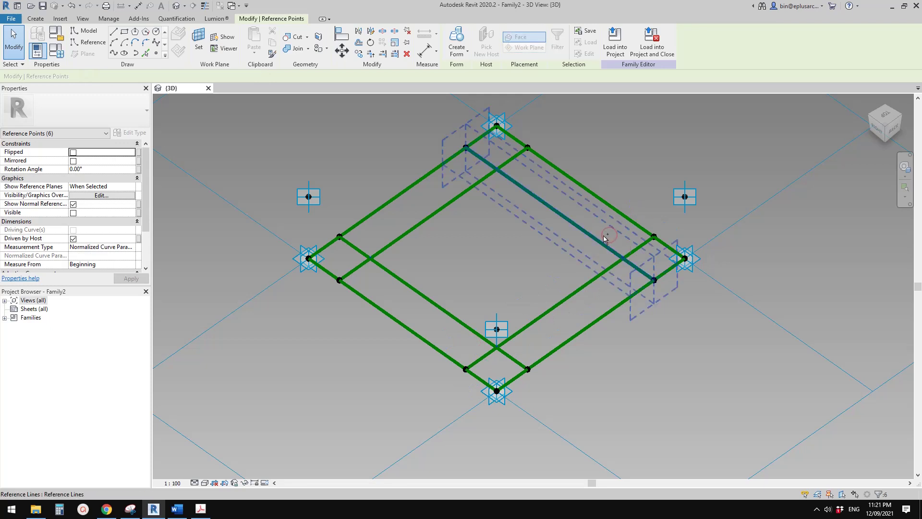
click(555, 56)
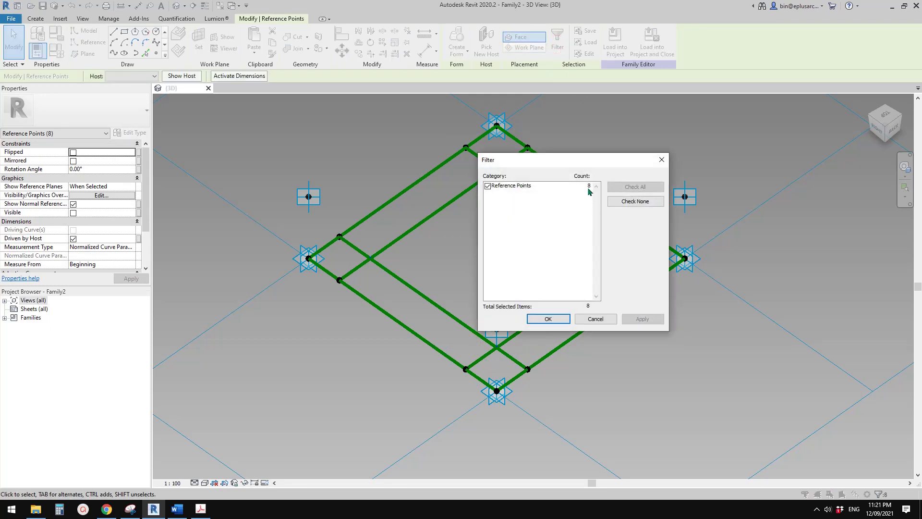
click(551, 318)
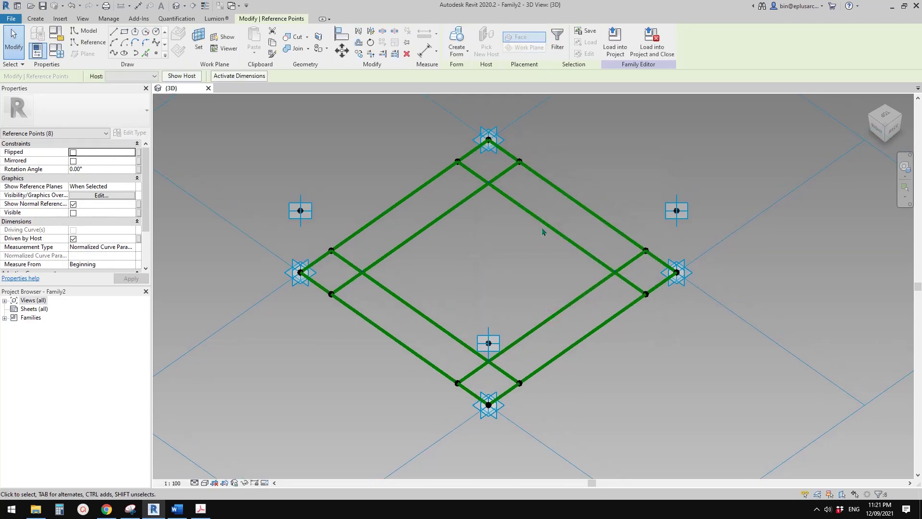
key(c)
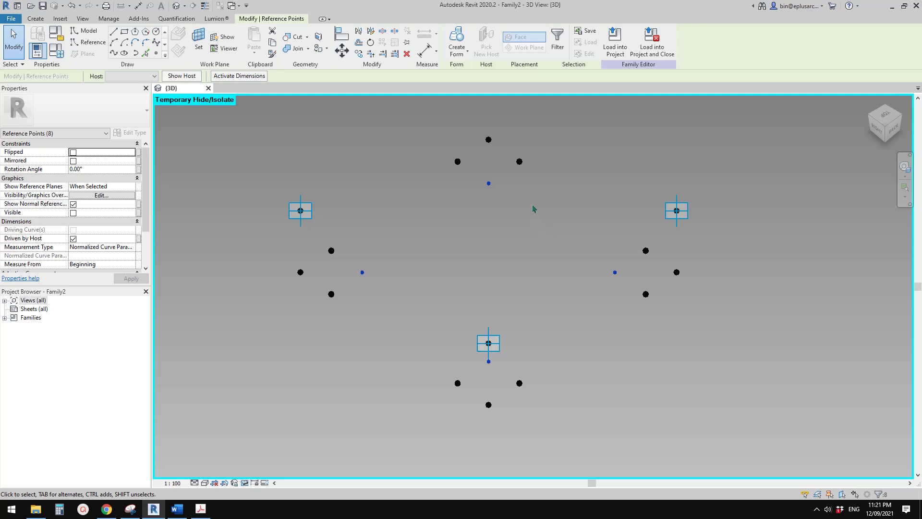
middle_drag(491, 243, 511, 236)
key(ctrl+z)
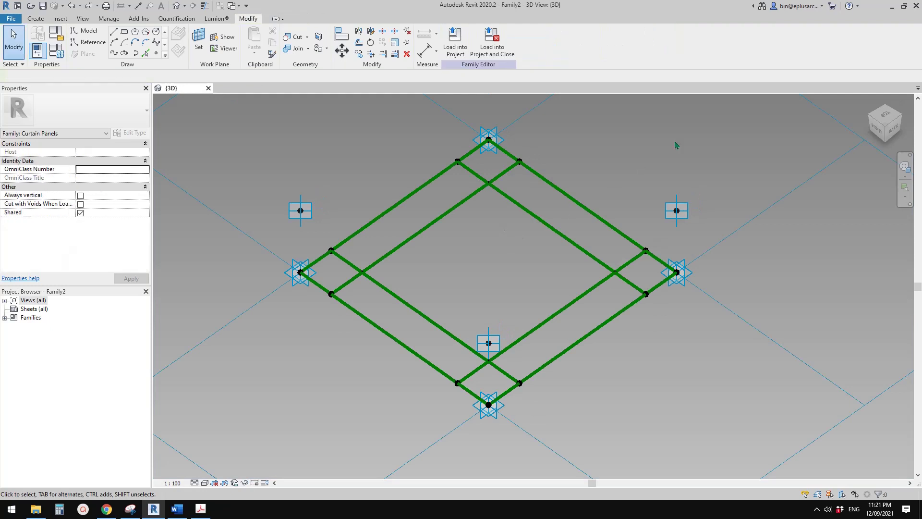
Restore the previous selection of intersection points, verify it with the Filter, and temporarily isolate only those elements
right_click(683, 125)
click(727, 170)
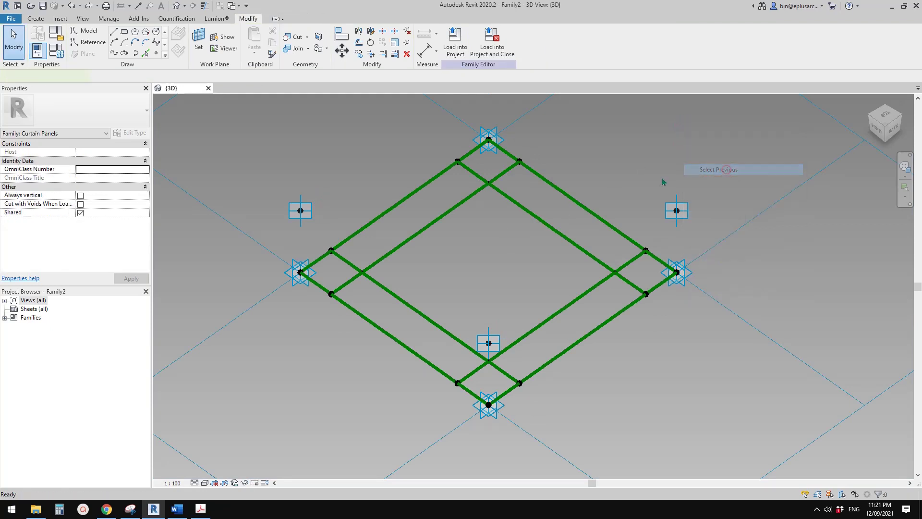
click(556, 42)
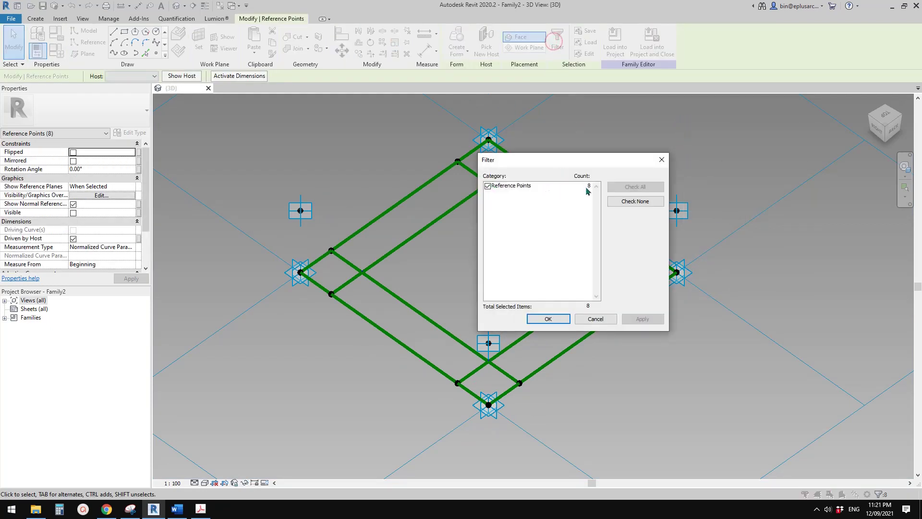
click(661, 160)
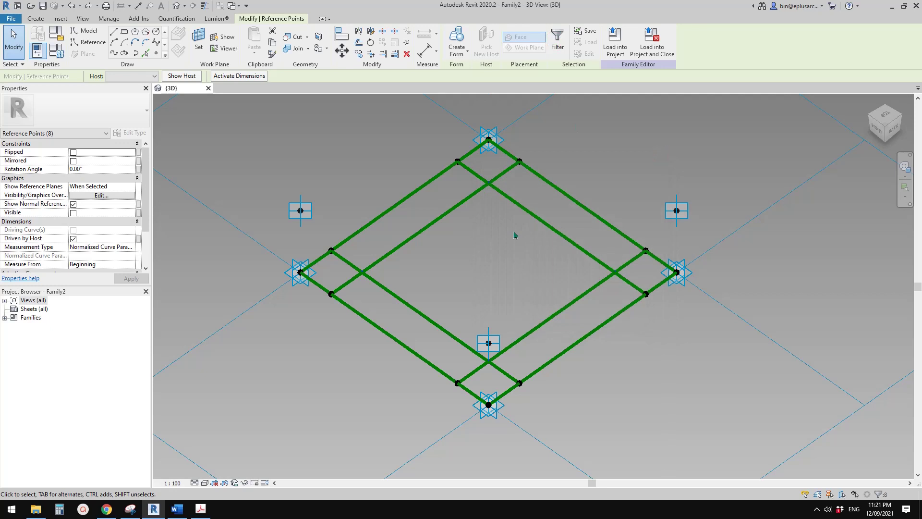
key(h)
key(i)
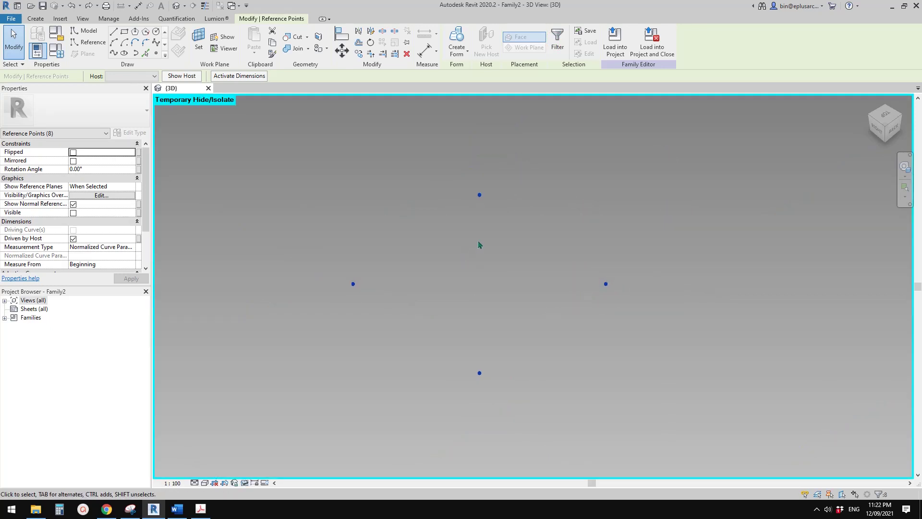
click(472, 273)
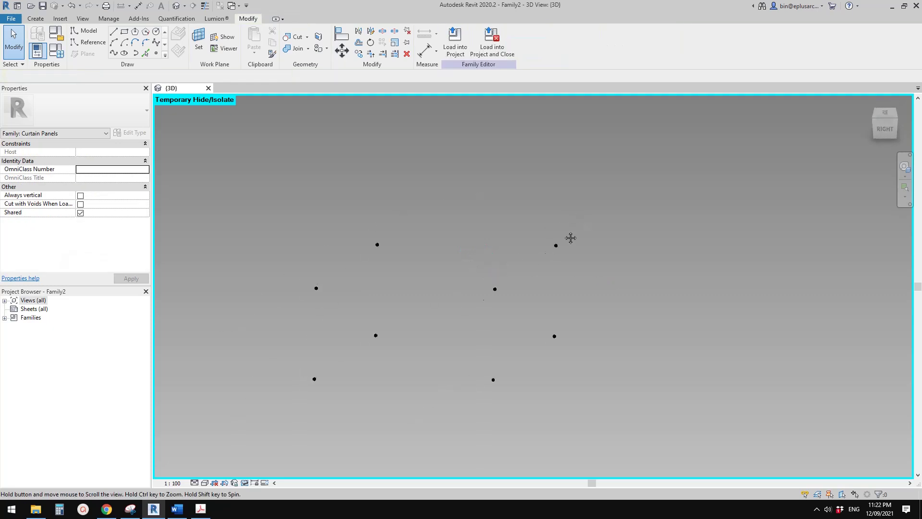
Connect the four upper inner-corner points pair by pair with splines through points to form a closed loop
drag(369, 195, 570, 253)
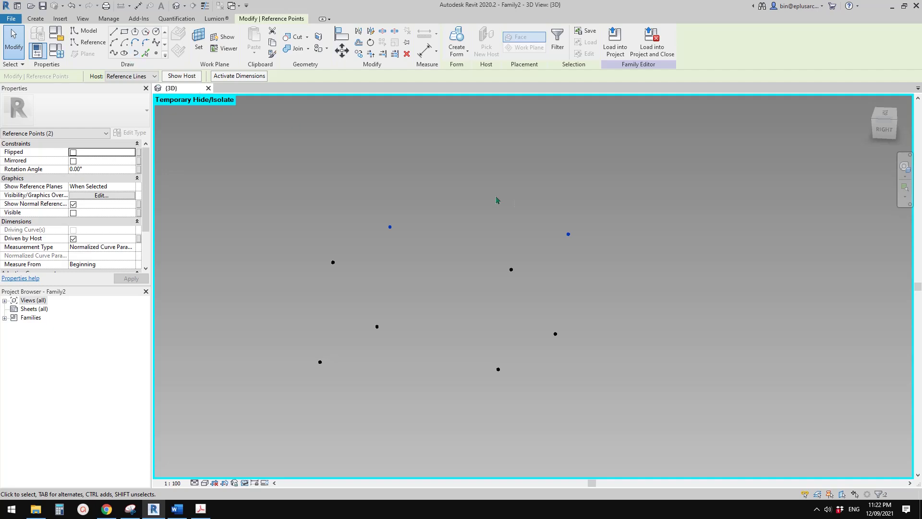
click(115, 54)
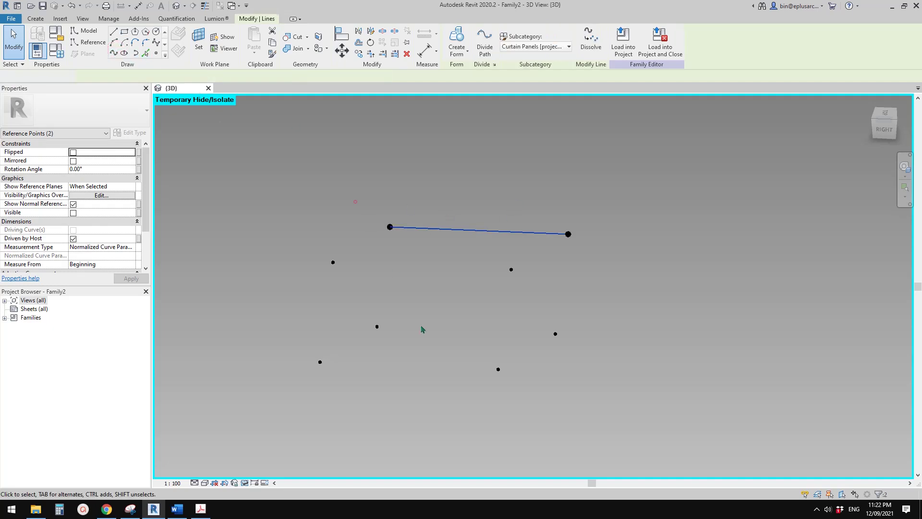
drag(356, 202, 429, 345)
click(114, 53)
drag(542, 202, 609, 356)
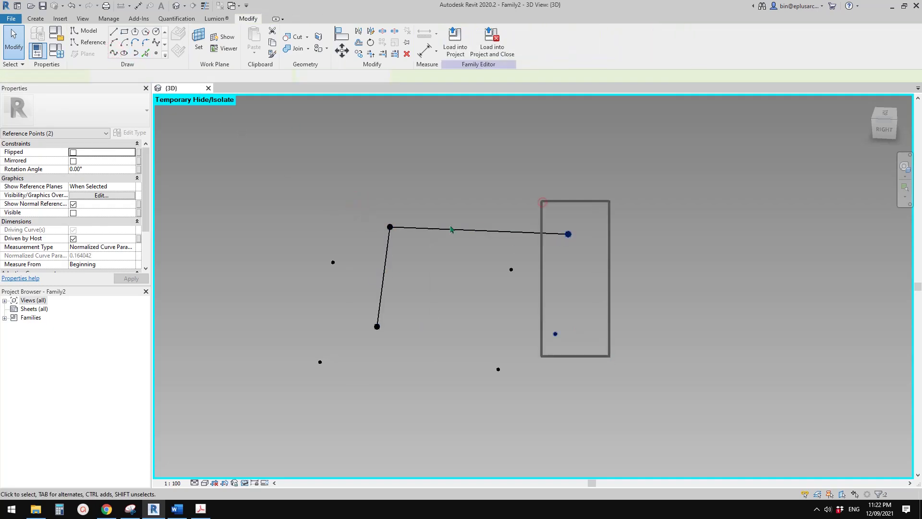
click(113, 53)
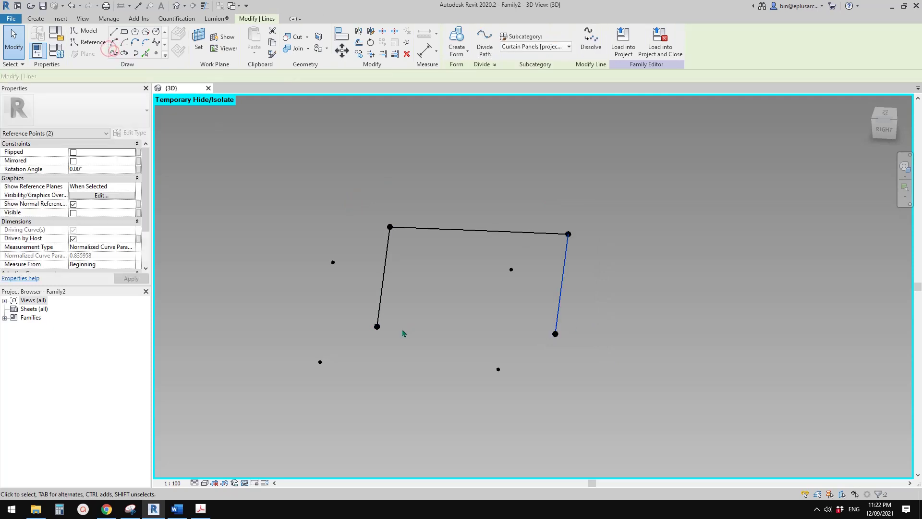
drag(346, 305, 644, 366)
click(114, 53)
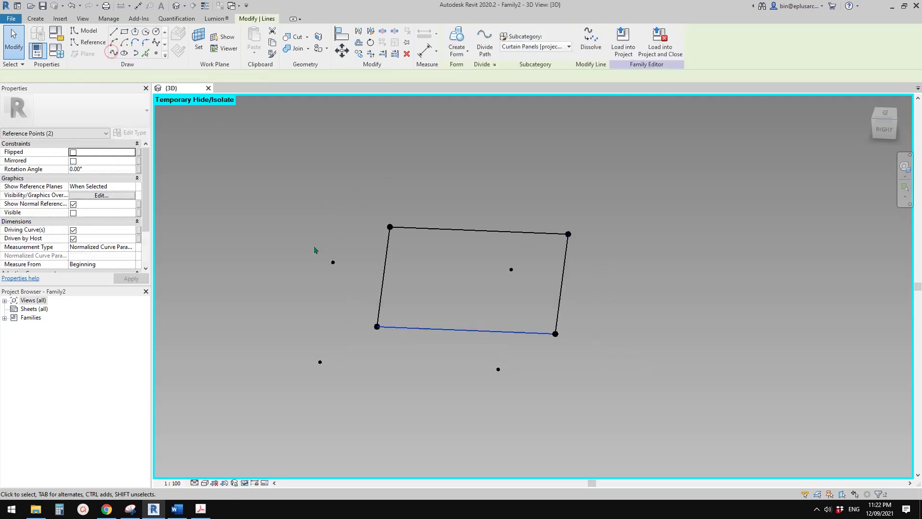
Connect the four lower inner-corner points pair by pair with splines through points to form a closed loop
drag(298, 237, 545, 299)
click(113, 52)
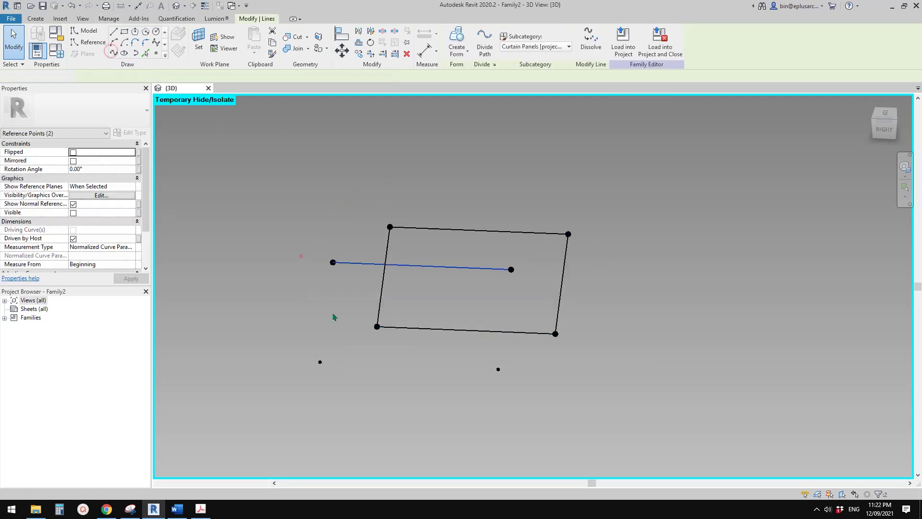
drag(303, 255, 360, 367)
click(113, 53)
drag(279, 338, 539, 410)
click(114, 53)
drag(464, 249, 529, 406)
click(113, 54)
key(Escape)
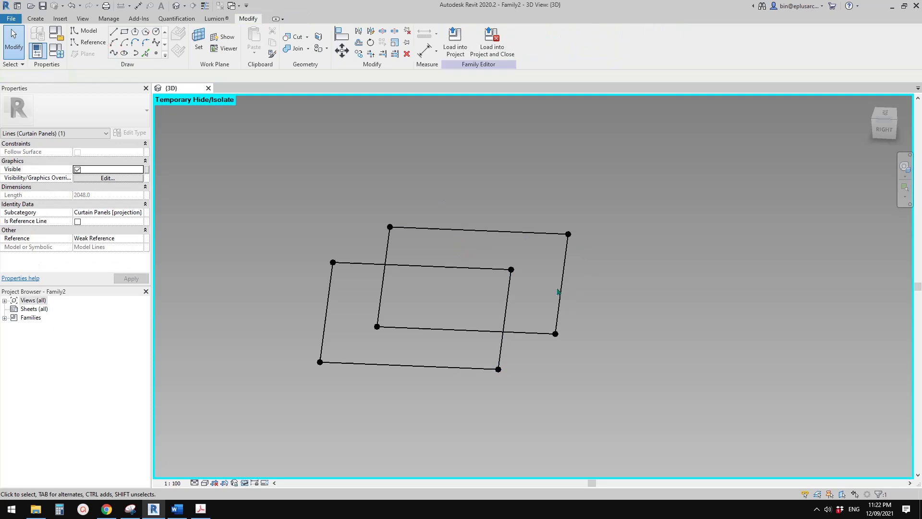
Select the line chains of both new inner loops and turn all their lines into reference lines
key(Tab)
click(558, 290)
key(Tab)
ctrl+click(510, 288)
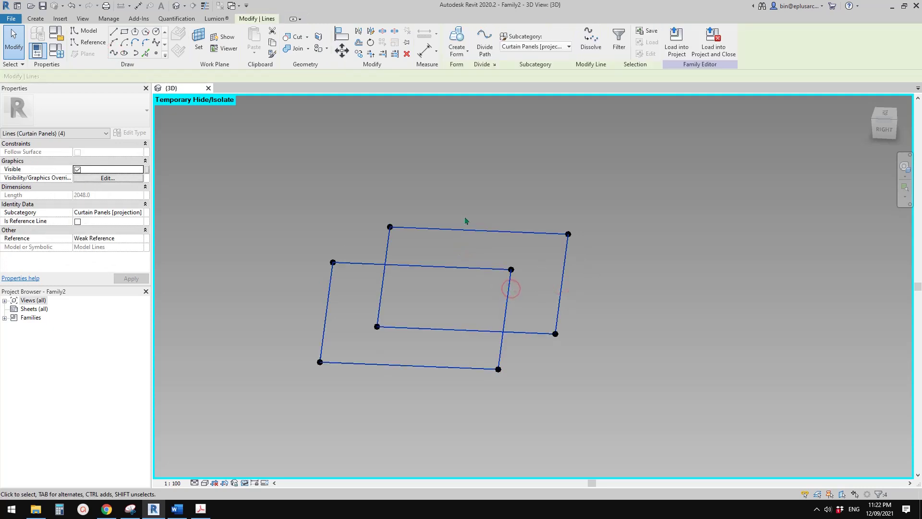
shift+middle_drag(464, 234, 504, 255)
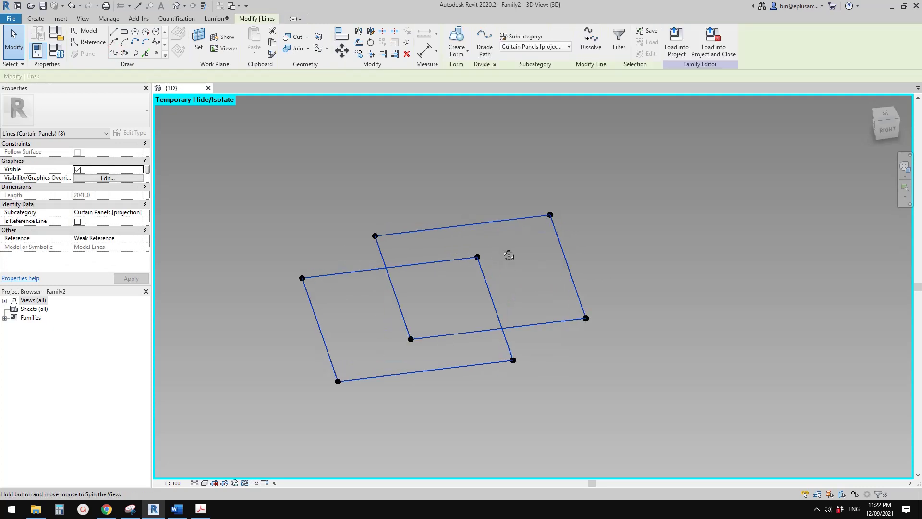
click(618, 43)
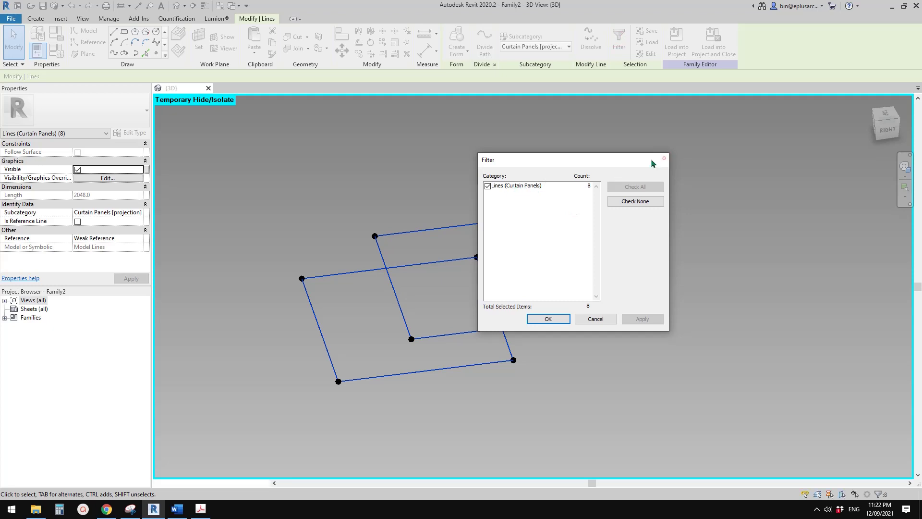
click(663, 158)
click(77, 221)
shift+middle_drag(408, 182, 514, 225)
click(464, 233)
Create a void form between the upper and lower inner reference-line loops
key(Tab)
click(426, 229)
key(Tab)
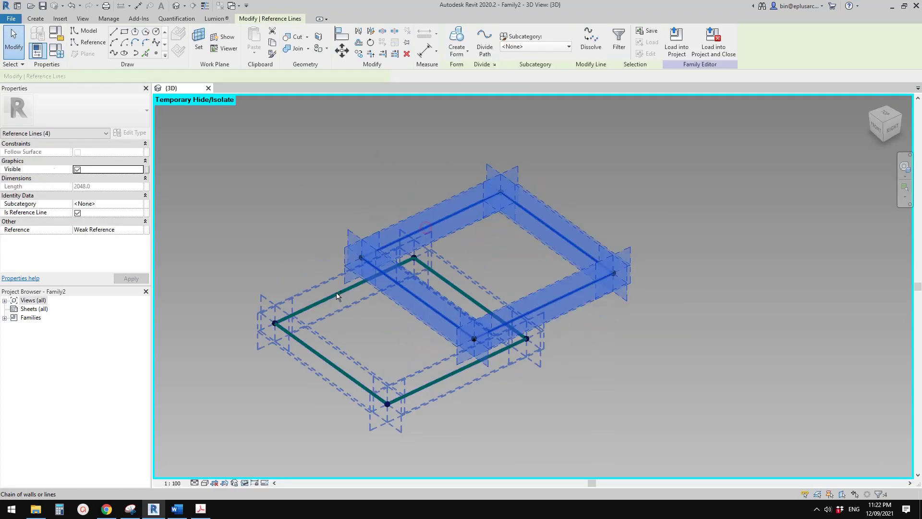
ctrl+click(337, 292)
ctrl+click(432, 259)
click(466, 55)
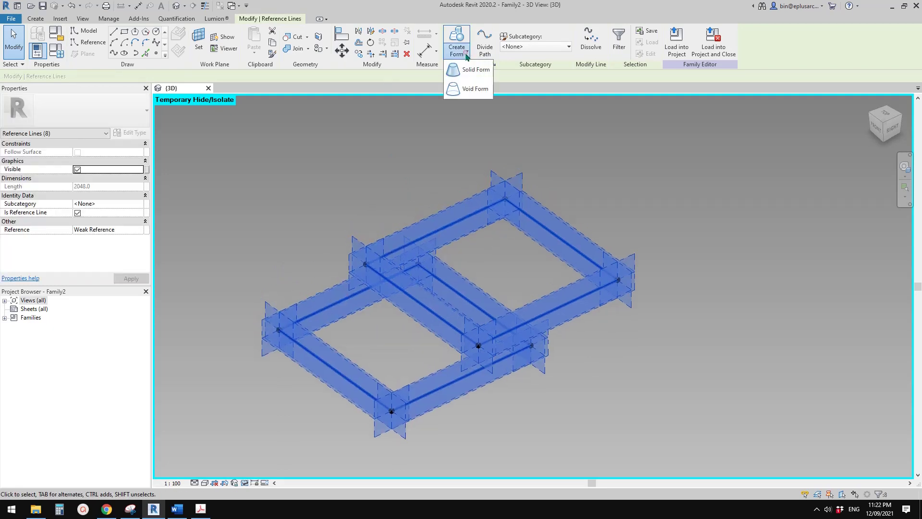
click(474, 91)
click(509, 134)
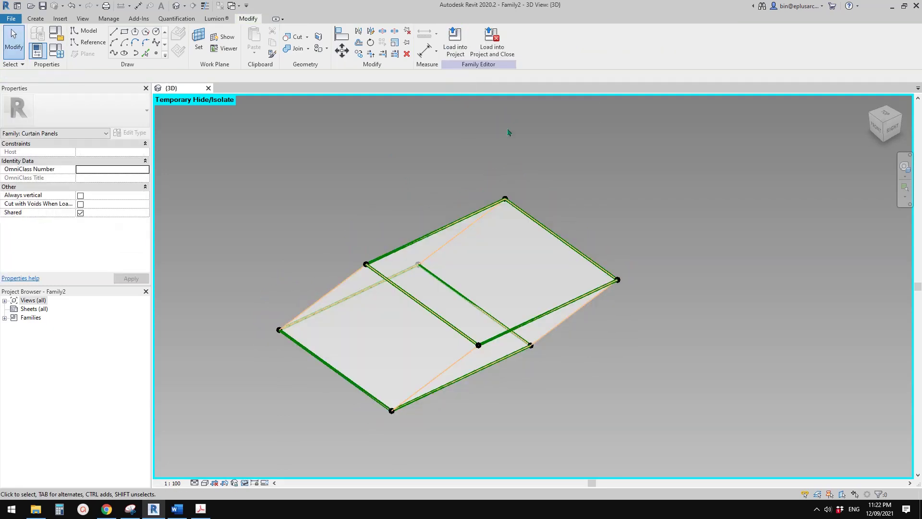
Reset the temporary isolation to bring back the hidden elements of the family
shift+middle_drag(508, 134, 514, 209)
key(h)
key(r)
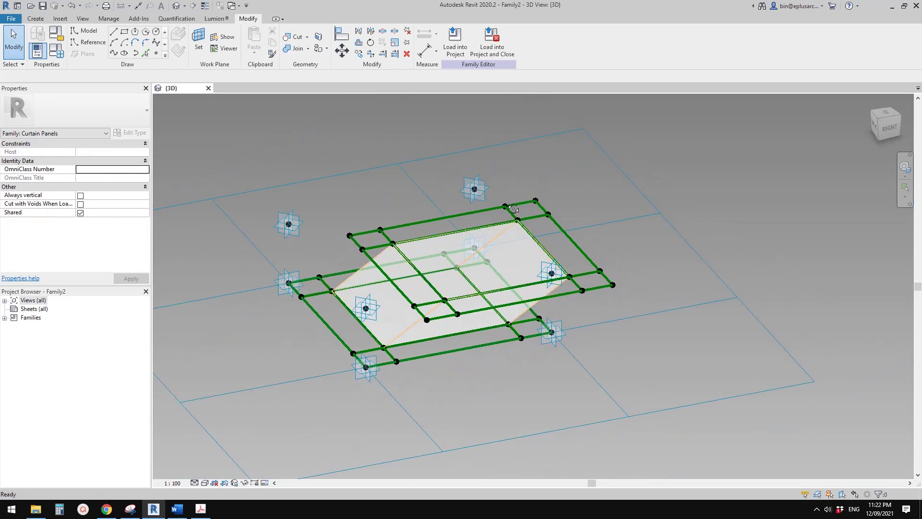
Create a solid form between the upper and lower outer reference-line loops
key(Tab)
click(483, 225)
key(Tab)
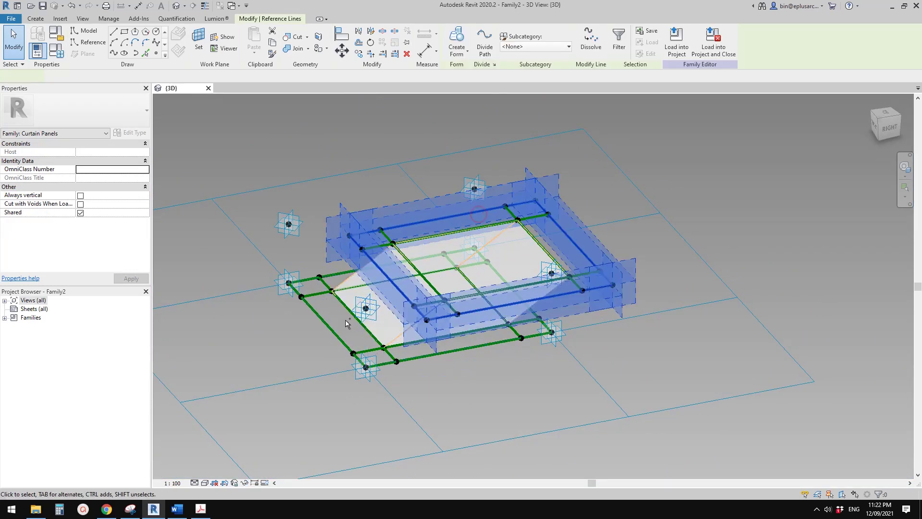
ctrl+click(333, 330)
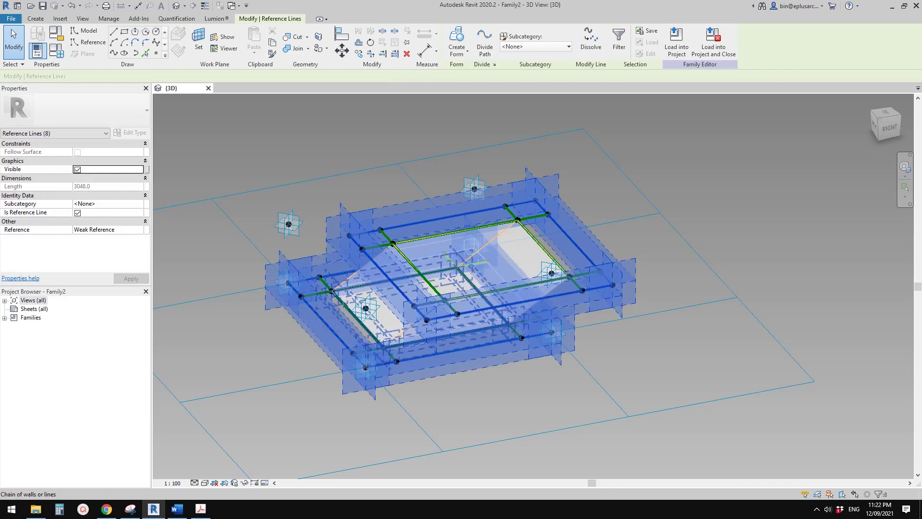
shift+middle_drag(433, 249, 434, 269)
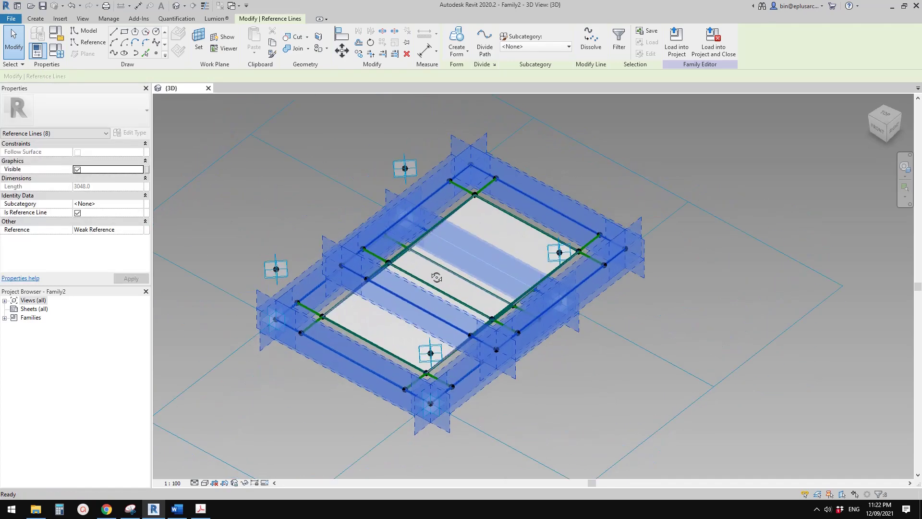
click(461, 52)
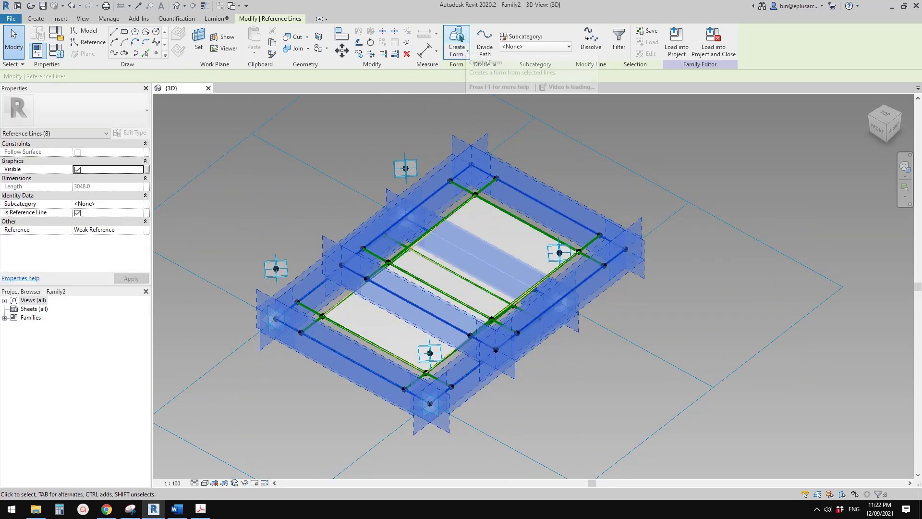
click(490, 65)
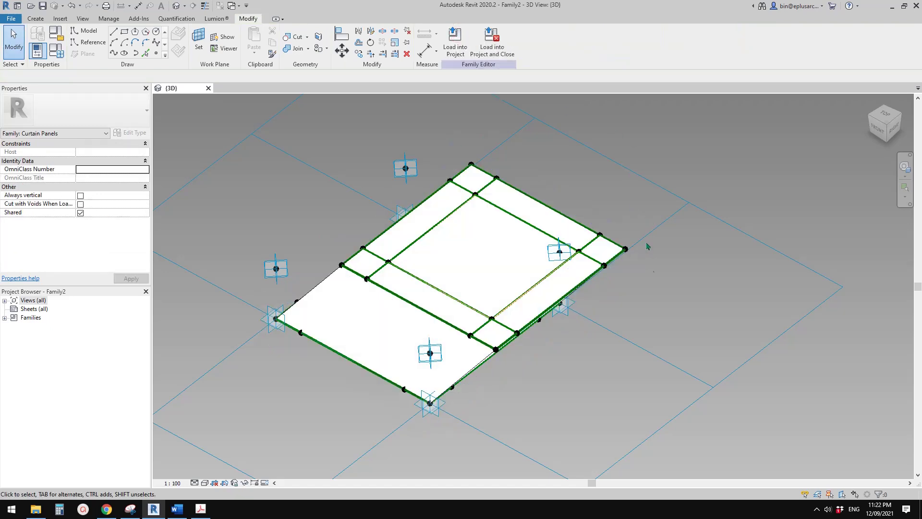
Cut the inner void form out of the solid frame form and check the opening
mouse_move(646, 244)
shift+middle_down()
mouse_move(575, 162)
mouse_move(424, 85)
mouse_move(565, 298)
mouse_move(511, 283)
mouse_move(509, 249)
mouse_move(529, 253)
shift+middle_up()
click(509, 282)
key(Escape)
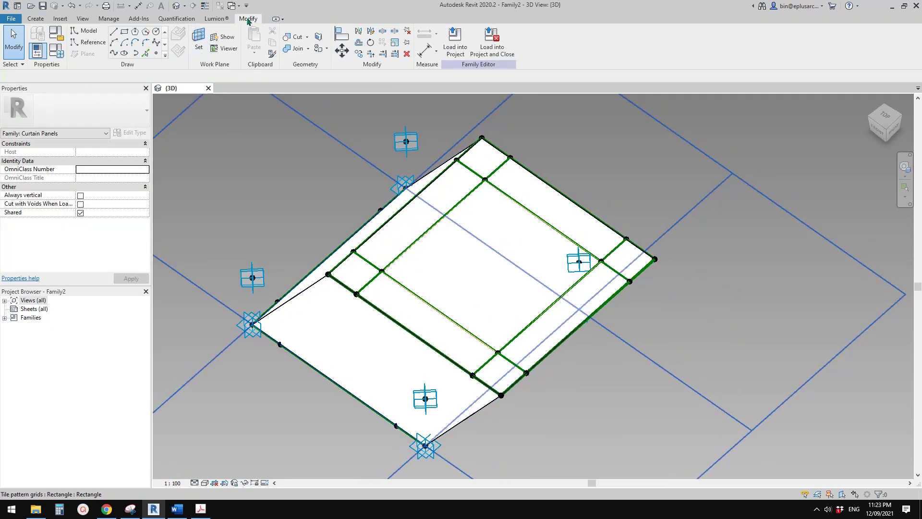
click(294, 37)
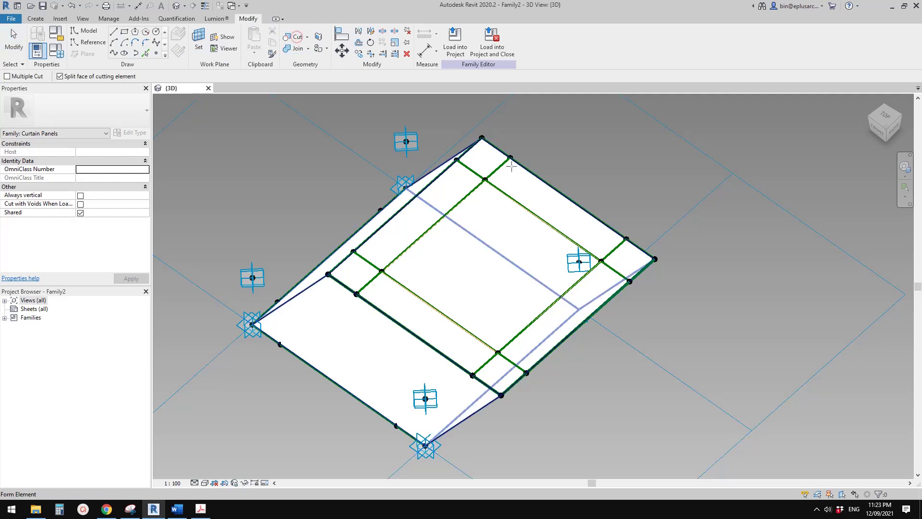
click(507, 216)
key(Escape)
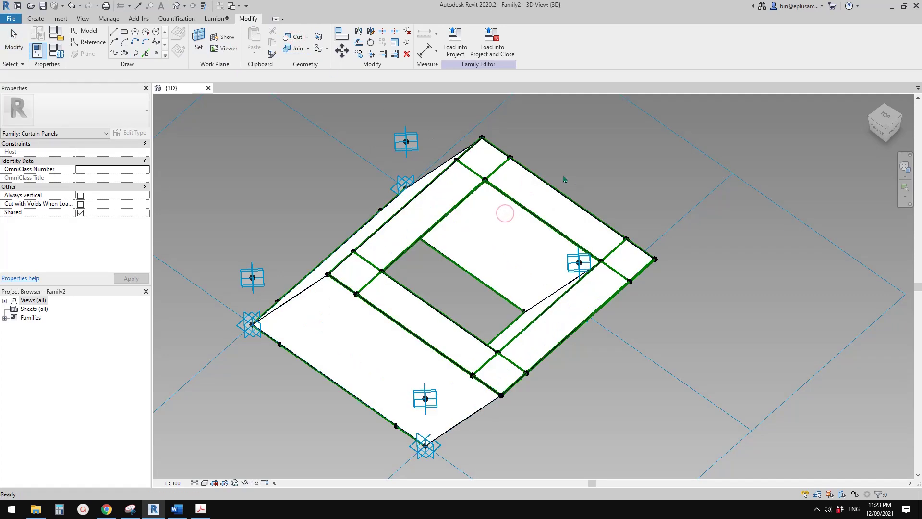
shift+middle_drag(500, 208, 433, 202)
shift+middle_drag(491, 216, 521, 254)
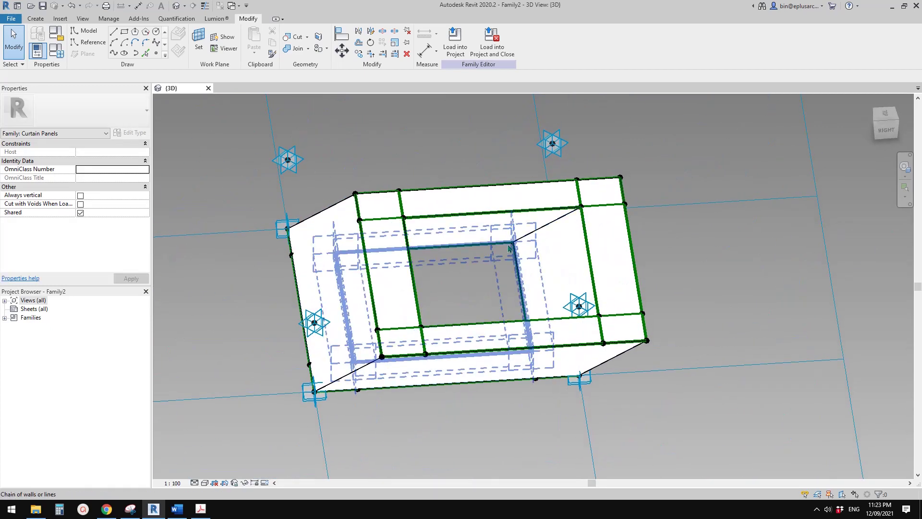
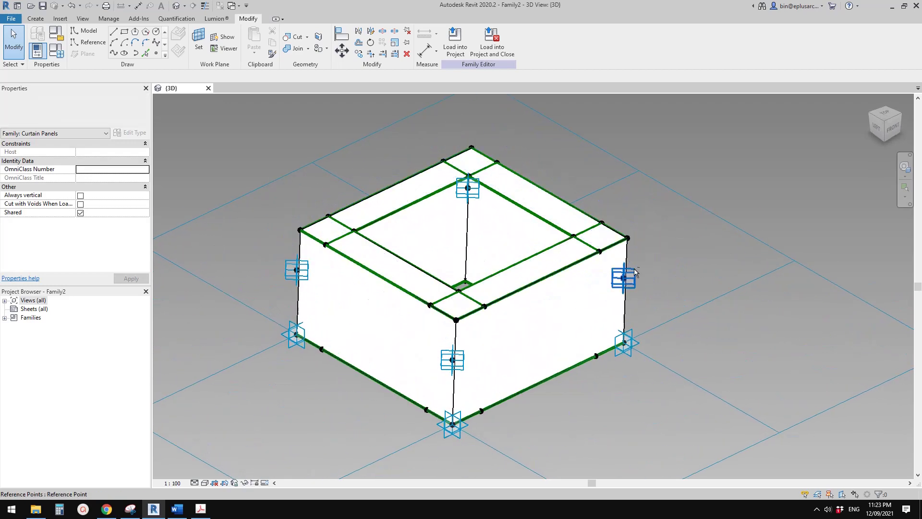
Create a new conceptual mass family from the template in the Conceptual Mass folder
click(13, 21)
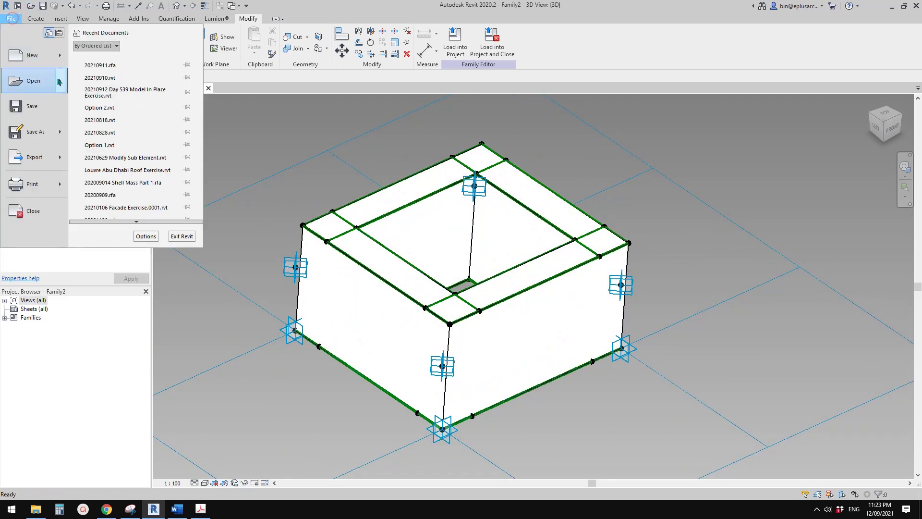
click(61, 53)
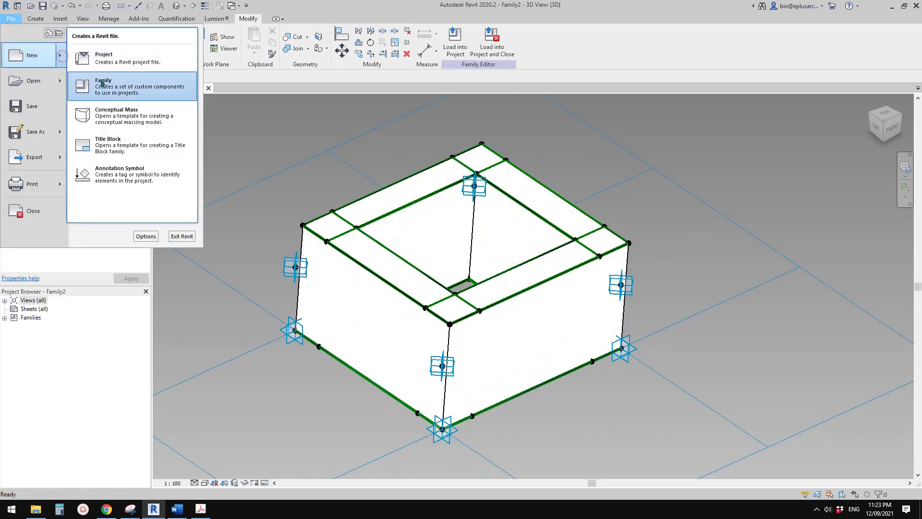
click(116, 116)
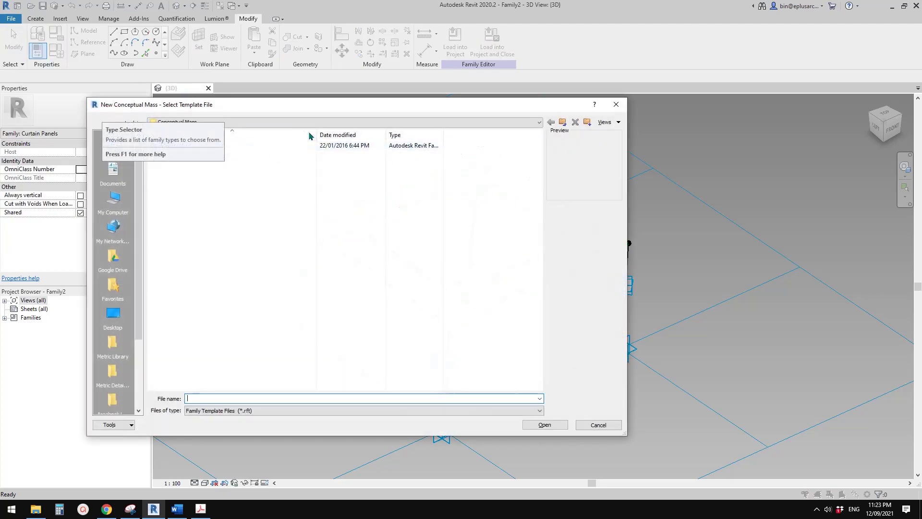
click(307, 154)
double_click(307, 154)
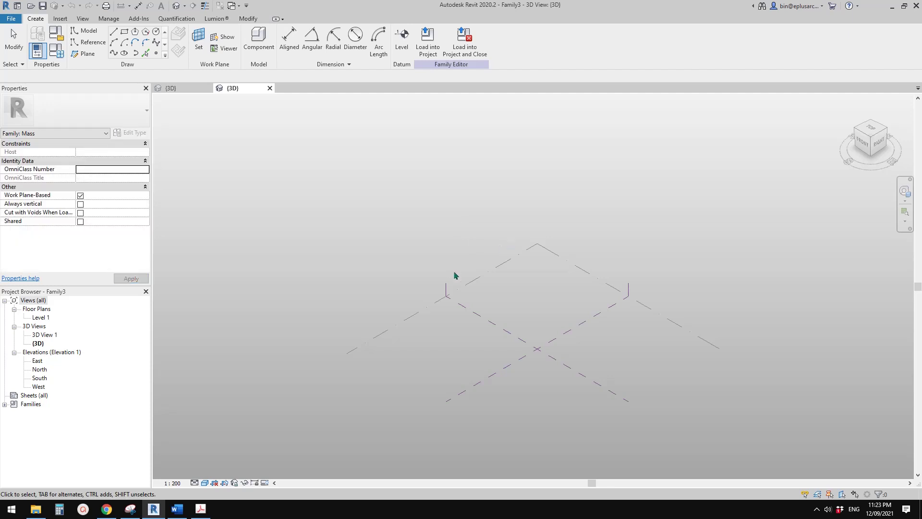
Draw a three-point reference-line arc on Level 1 with a radius of about 73,070 mm and a sweep of about 42°
click(94, 42)
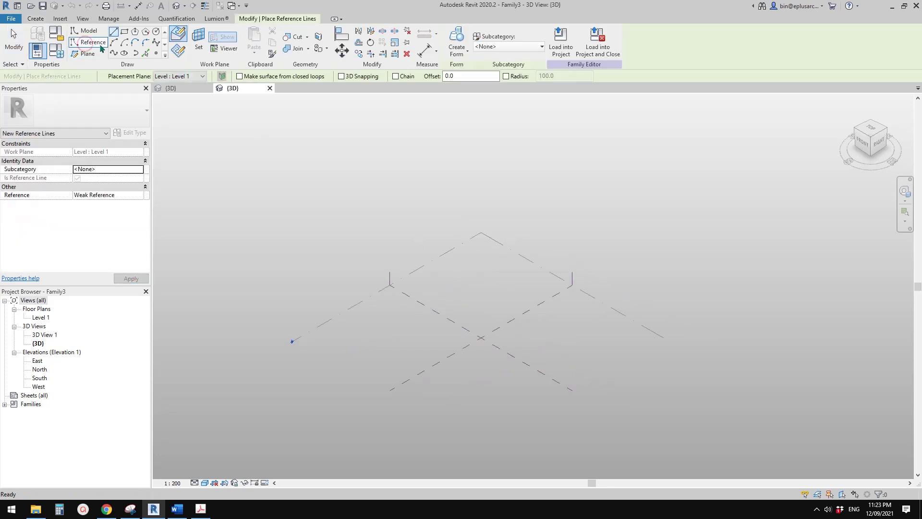
click(113, 43)
click(405, 349)
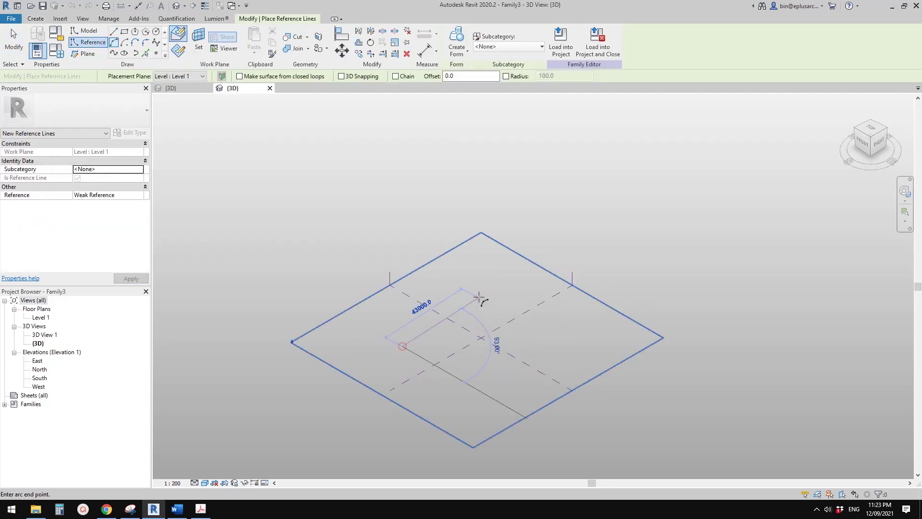
click(495, 287)
click(474, 311)
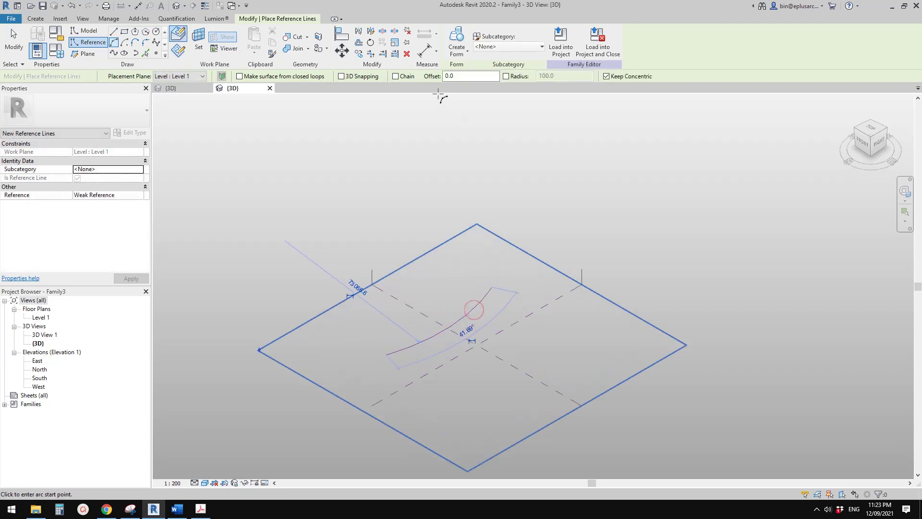
scroll(473, 311, up, 2)
key(Escape)
Create a curved vertical surface form from the reference arc and divide the surface into a UV grid
click(470, 308)
scroll(492, 302, up, 2)
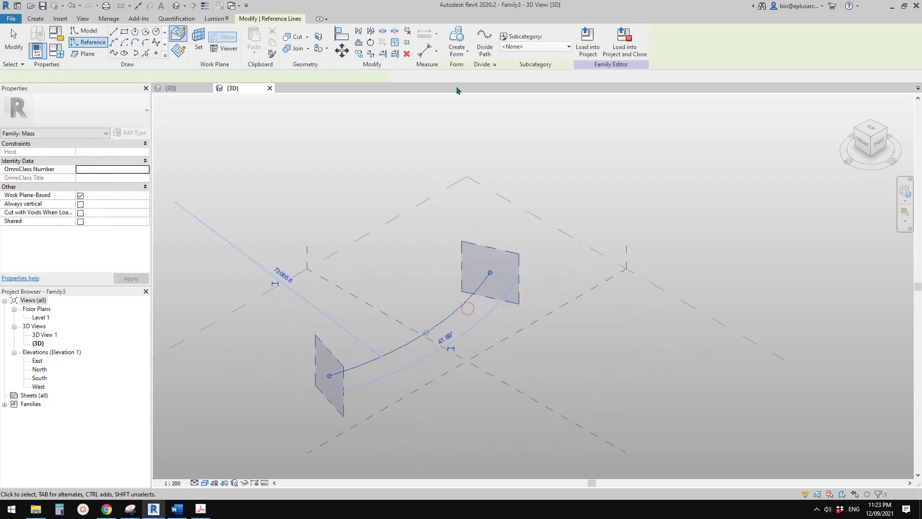
click(456, 35)
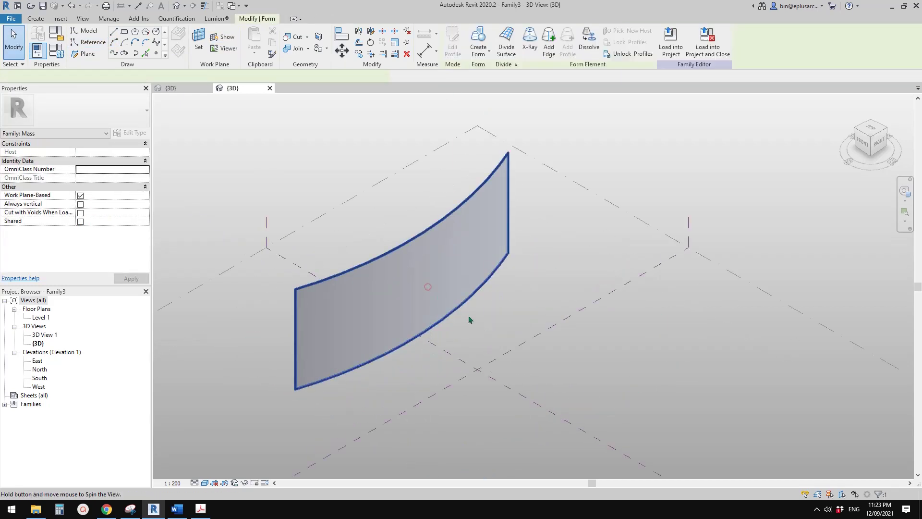
shift+middle_drag(469, 320, 437, 258)
click(506, 41)
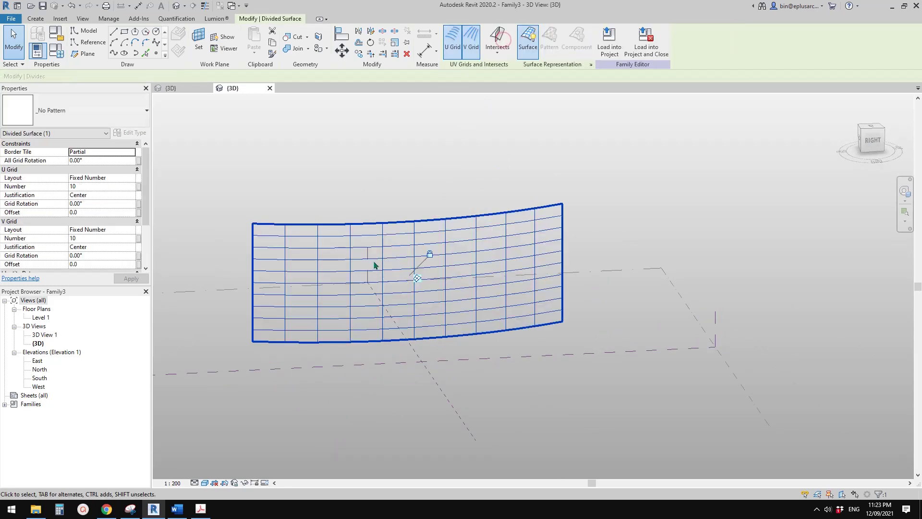
shift+middle_drag(373, 263, 432, 278)
Set the layout of both the U grid and the V grid of the divided surface to Maximum Spacing
click(131, 177)
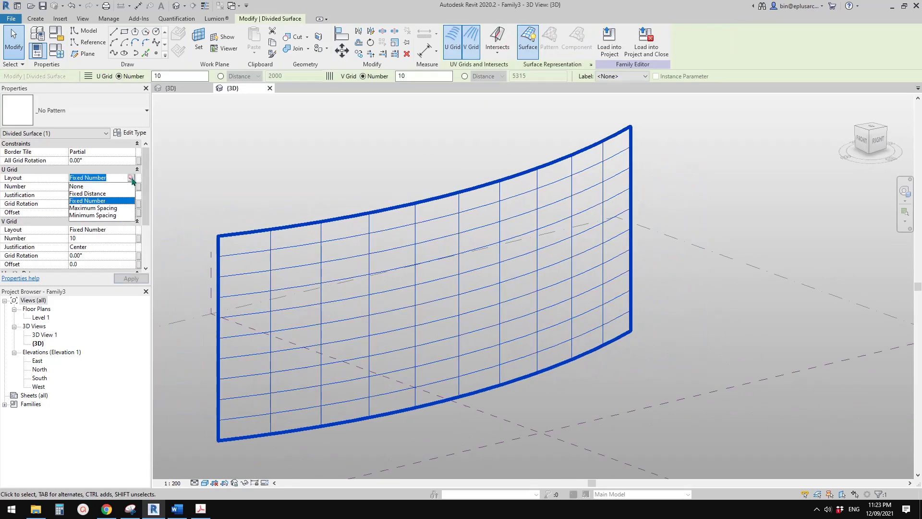
click(103, 208)
click(131, 230)
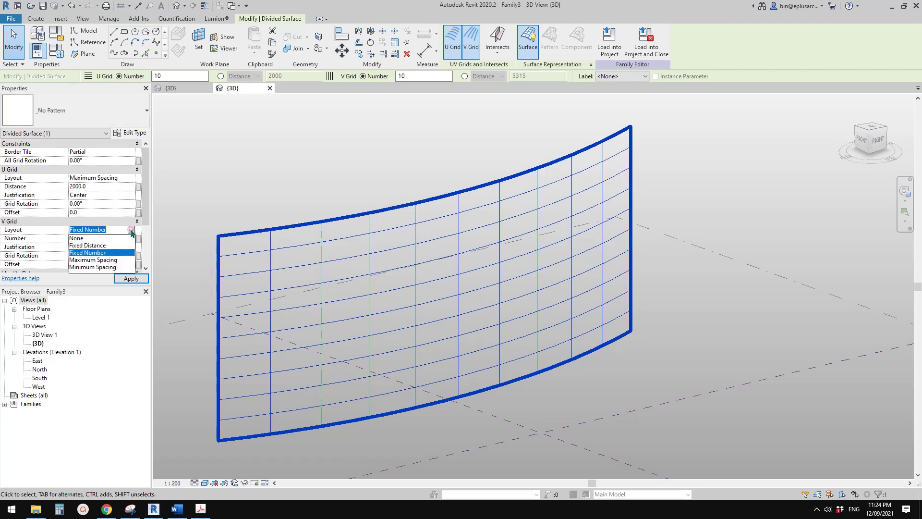
click(93, 259)
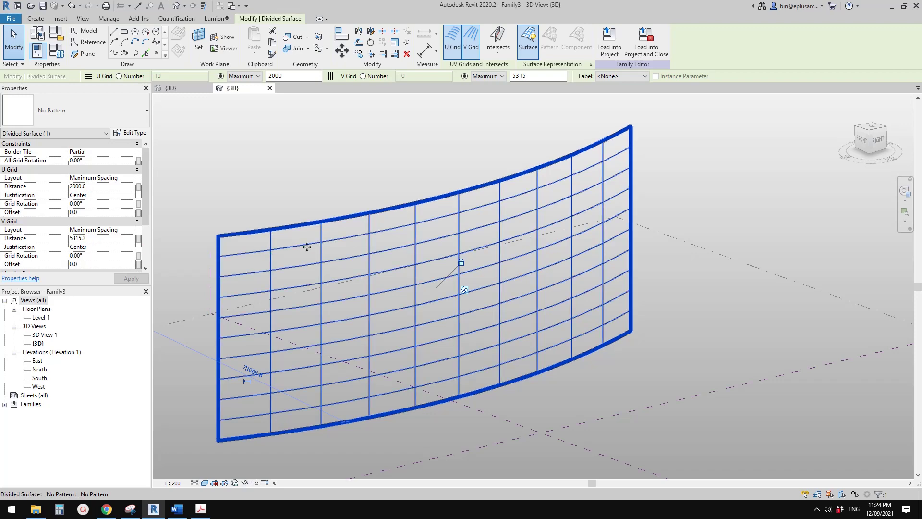
middle_drag(307, 246, 322, 221)
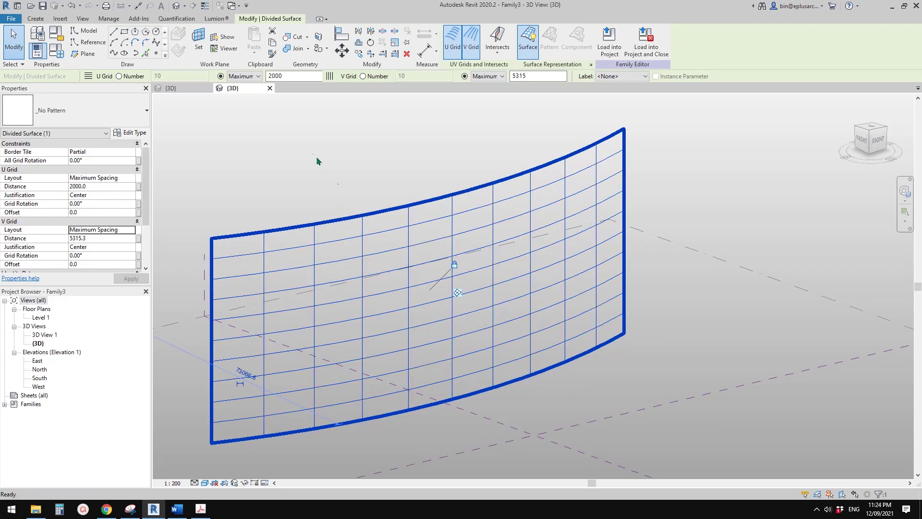
click(317, 159)
Load the Family2 curtain panel family into the new mass family
click(188, 88)
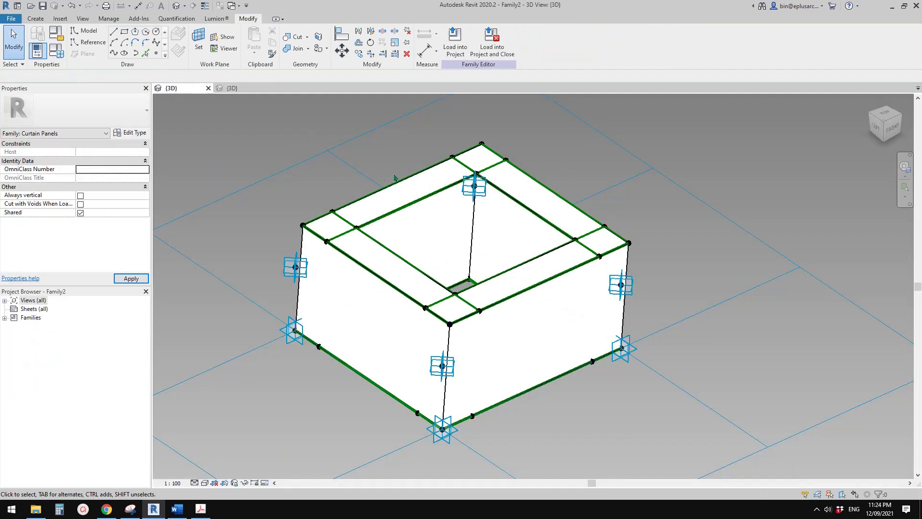
shift+middle_drag(336, 184, 365, 181)
click(448, 43)
click(449, 48)
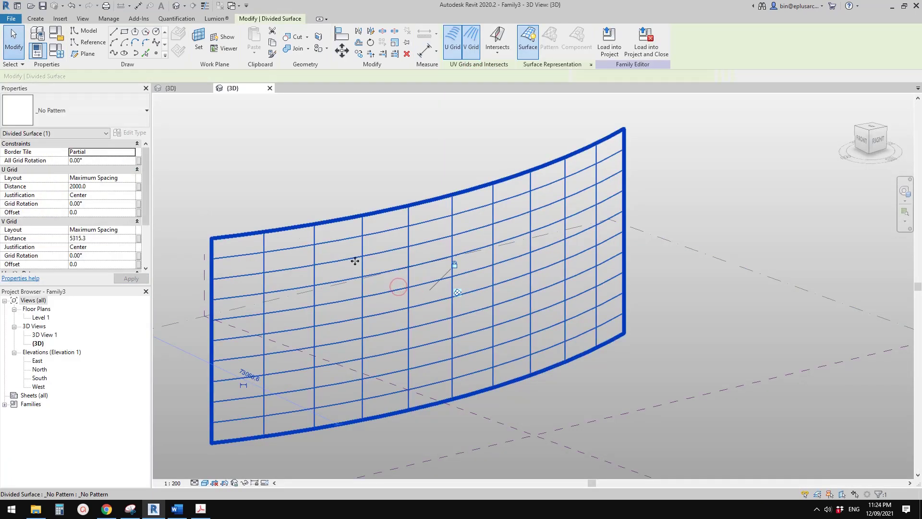
Apply the Family2 component of the Rectangle pattern to the divided curved surface
click(110, 120)
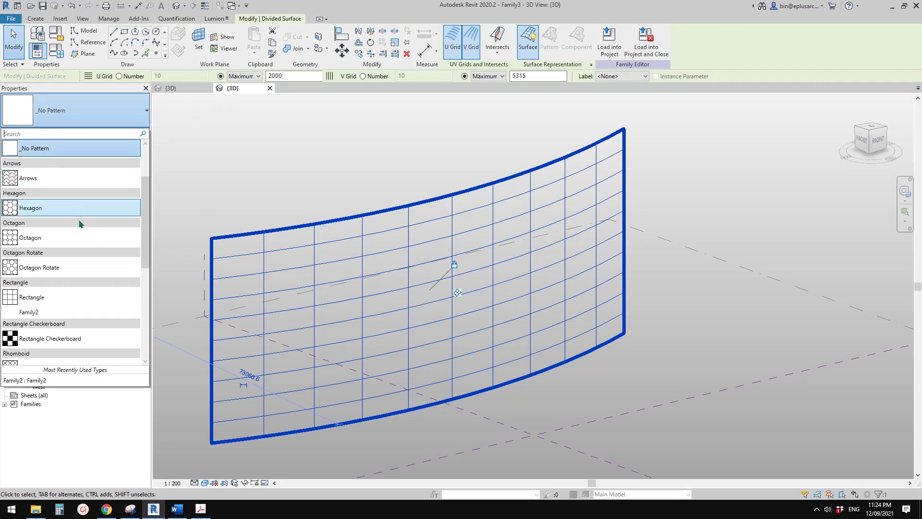
scroll(82, 223, down, 2)
click(34, 240)
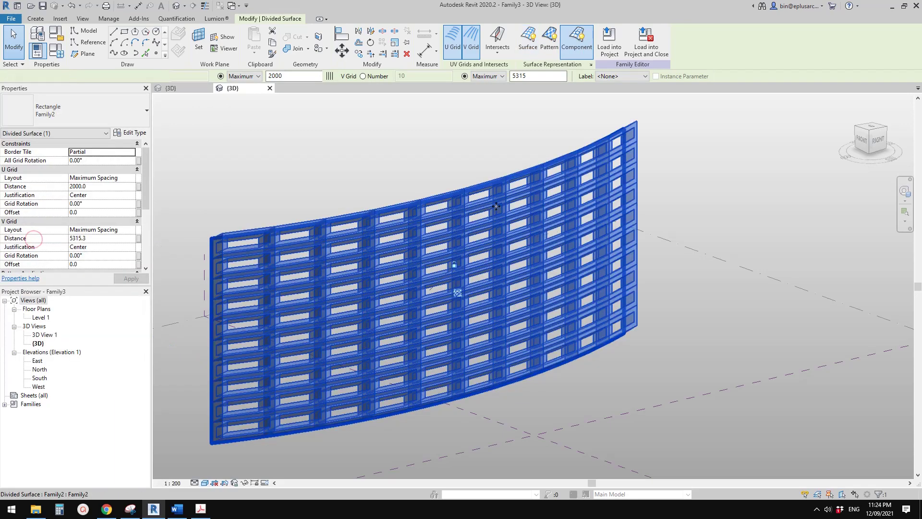
click(397, 175)
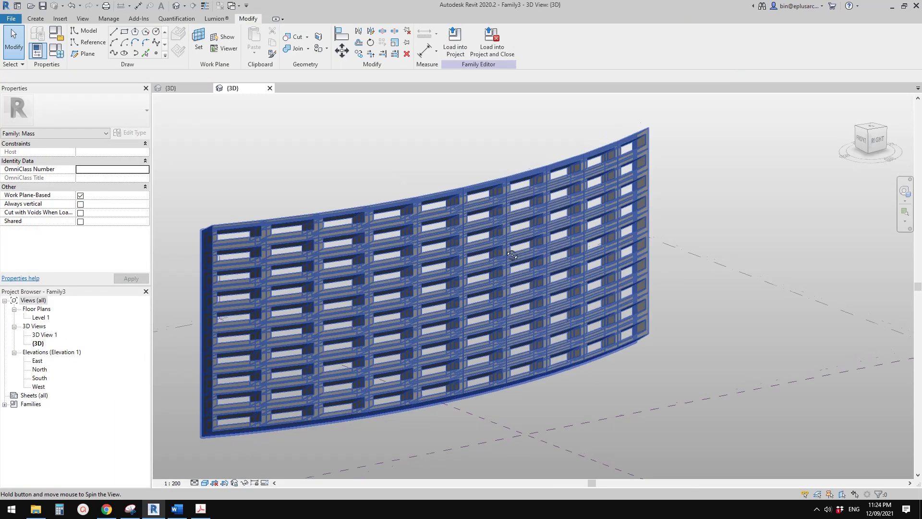
Examine the panelled curved facade and its frame openings from several angles, ending with the divided surface selected
shift+middle_drag(398, 178, 480, 245)
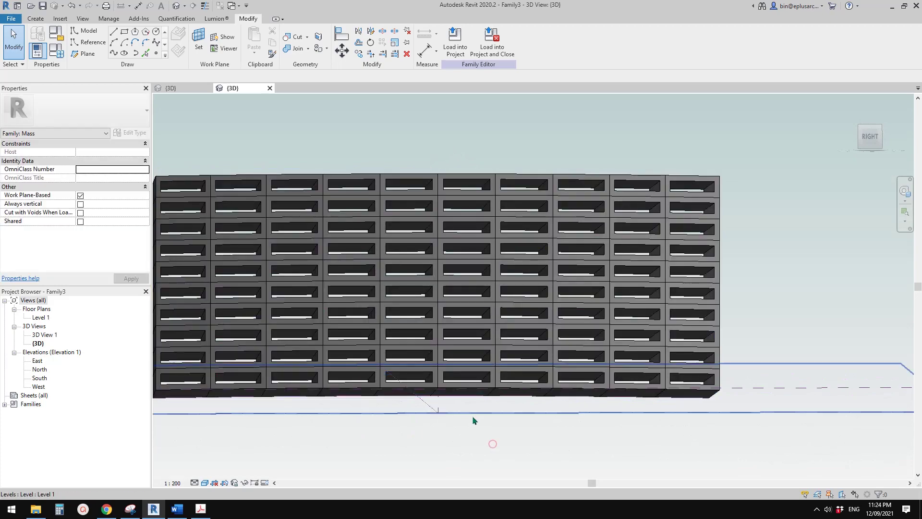
shift+middle_drag(452, 383, 446, 357)
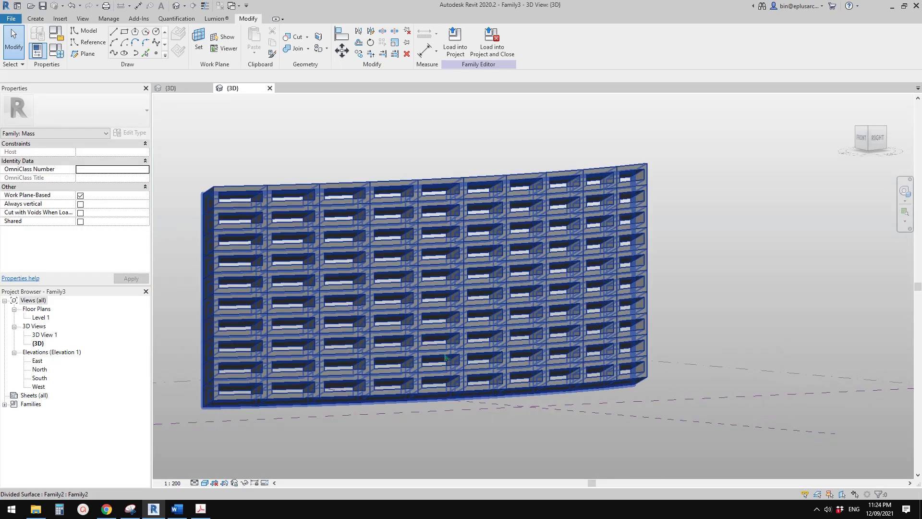
shift+middle_drag(422, 301, 326, 253)
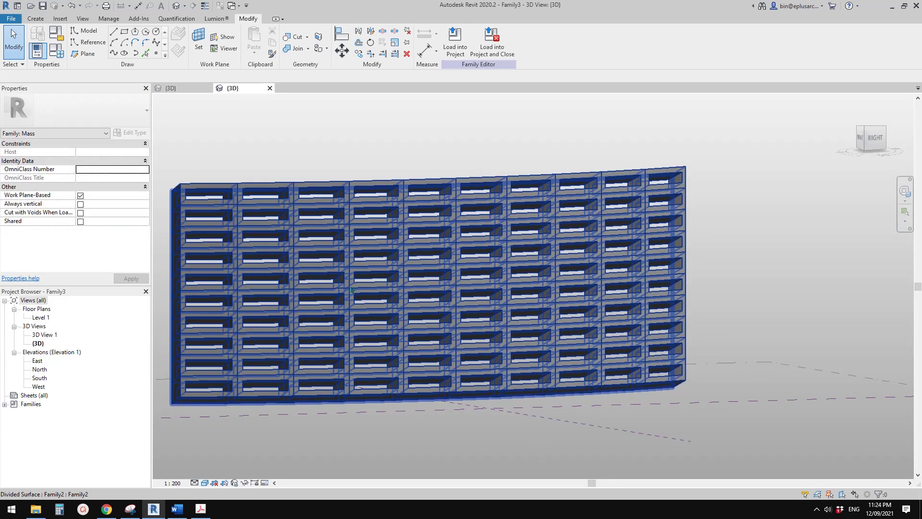
click(350, 260)
shift+middle_drag(341, 294, 354, 319)
key(Escape)
click(348, 244)
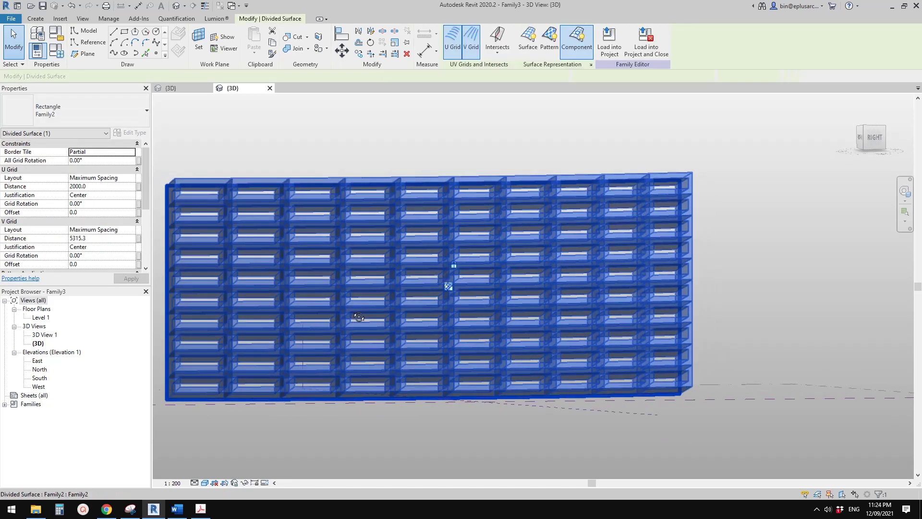
key(Escape)
middle_drag(373, 349, 453, 421)
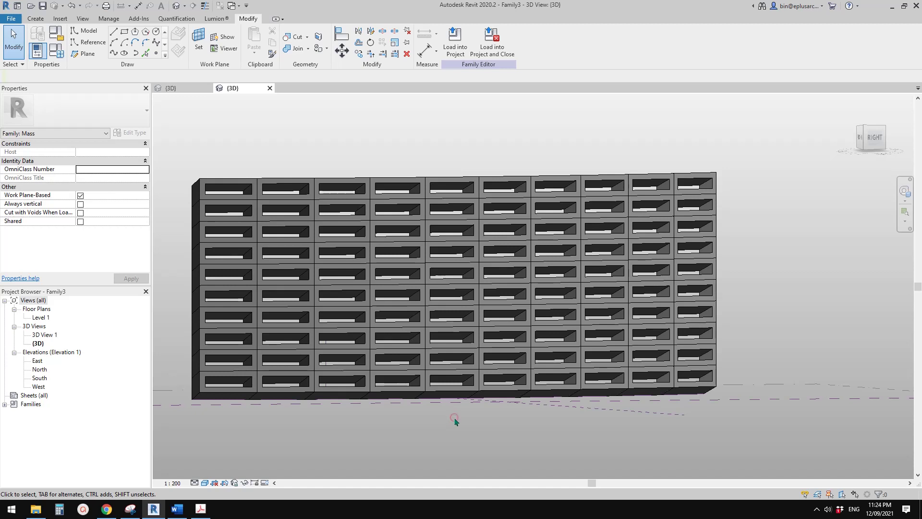
click(398, 283)
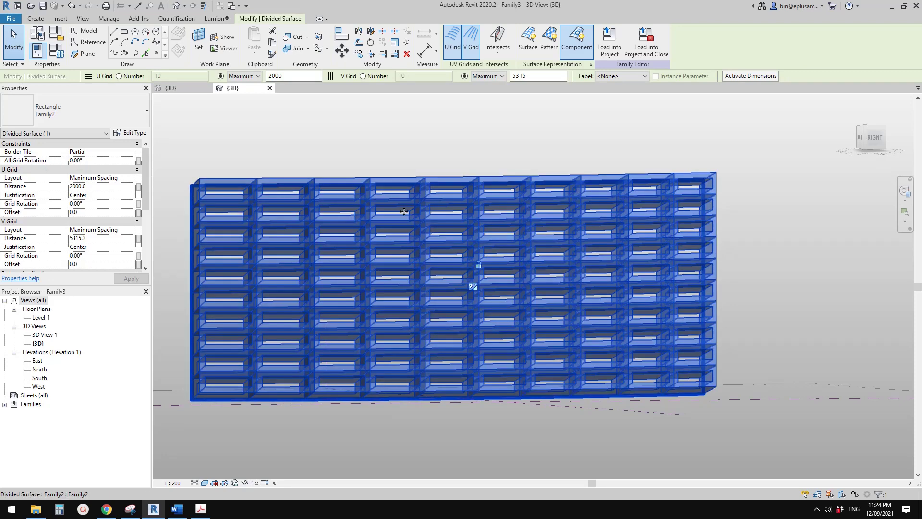
Set the All Grid Rotation of the divided surface to 60°
click(96, 161)
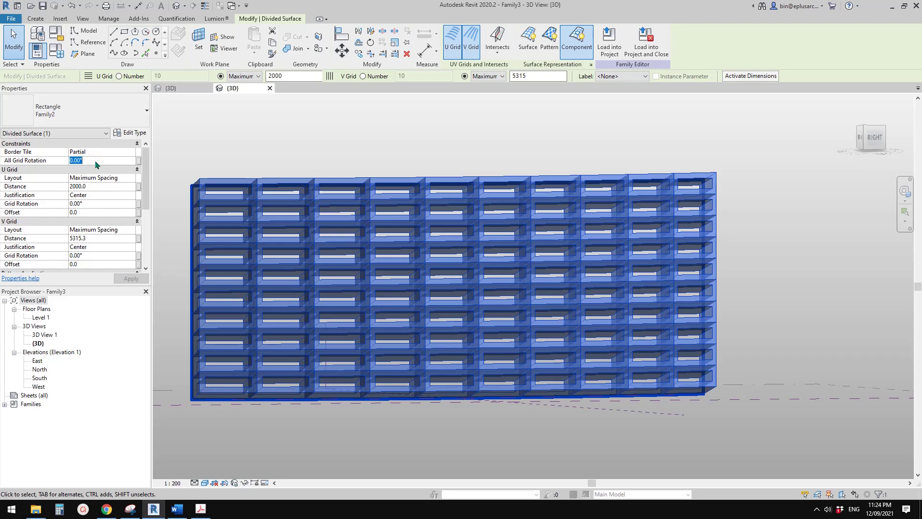
text(60)
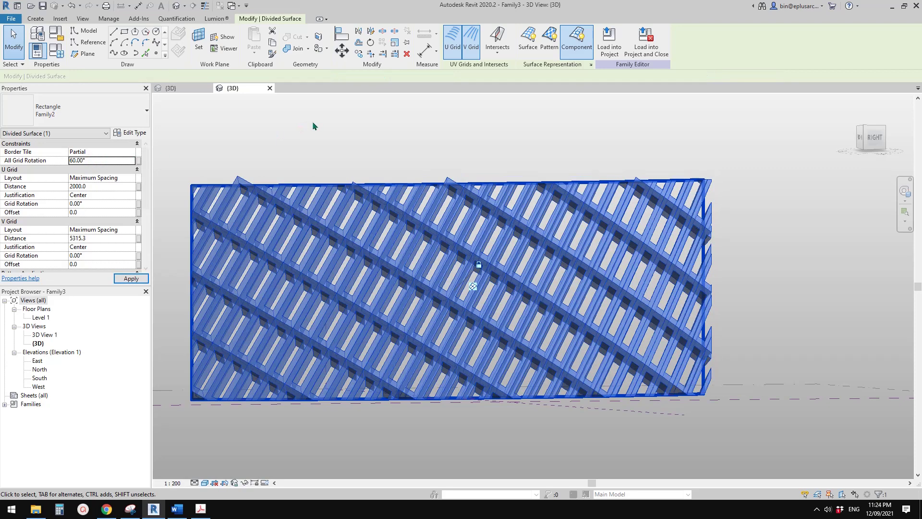
middle_drag(533, 318, 432, 269)
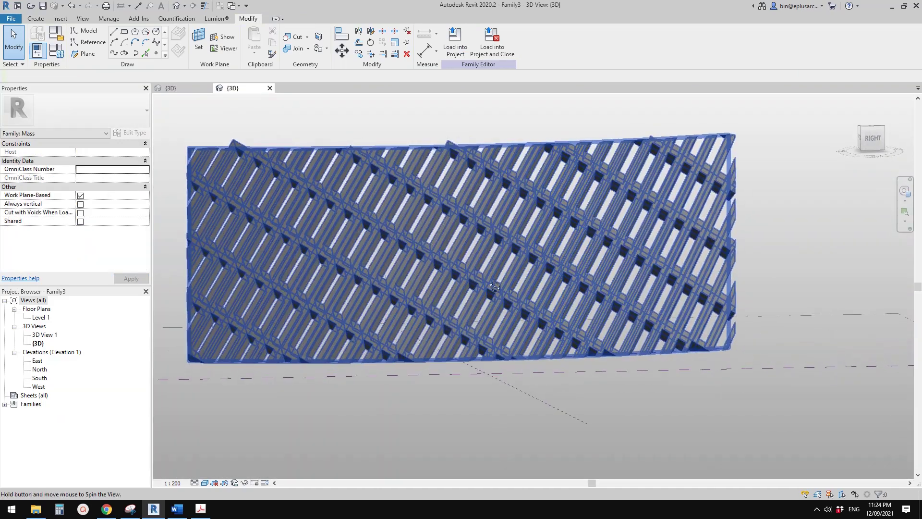
scroll(422, 260, up, 1)
Try a U Grid rotation of 30° on the divided surface and settle on -30°
click(406, 238)
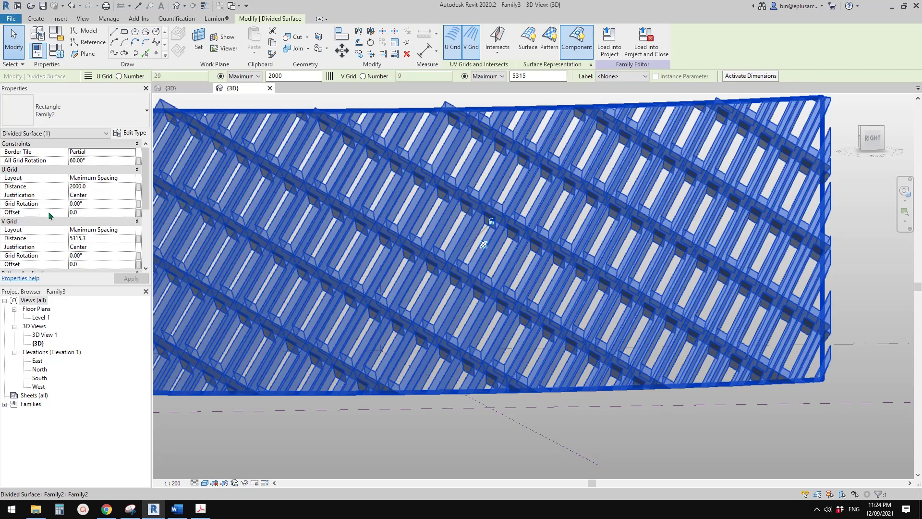
click(100, 204)
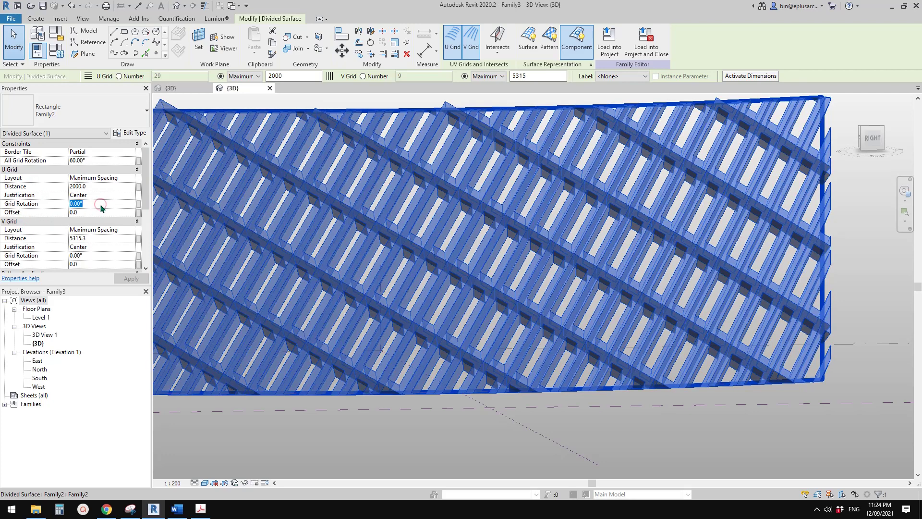
text(30)
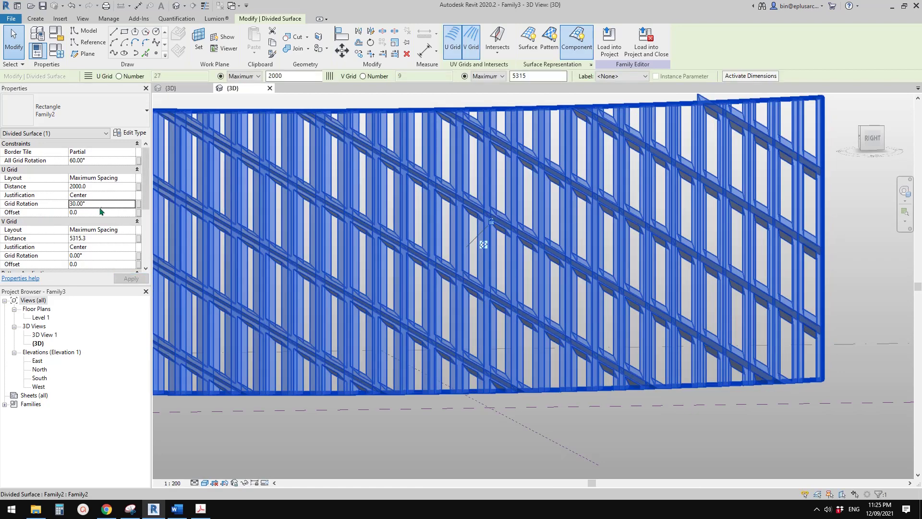
click(102, 203)
text(-)
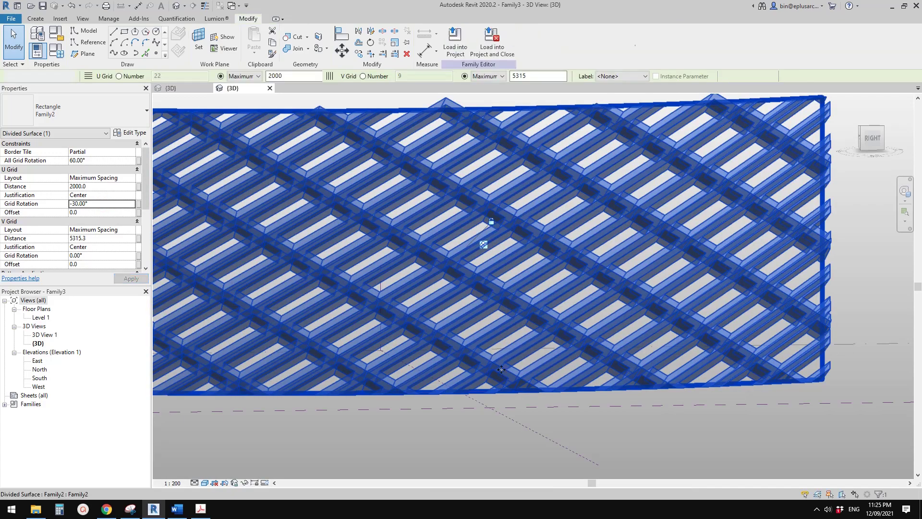
key(Escape)
shift+middle_drag(501, 369, 711, 395)
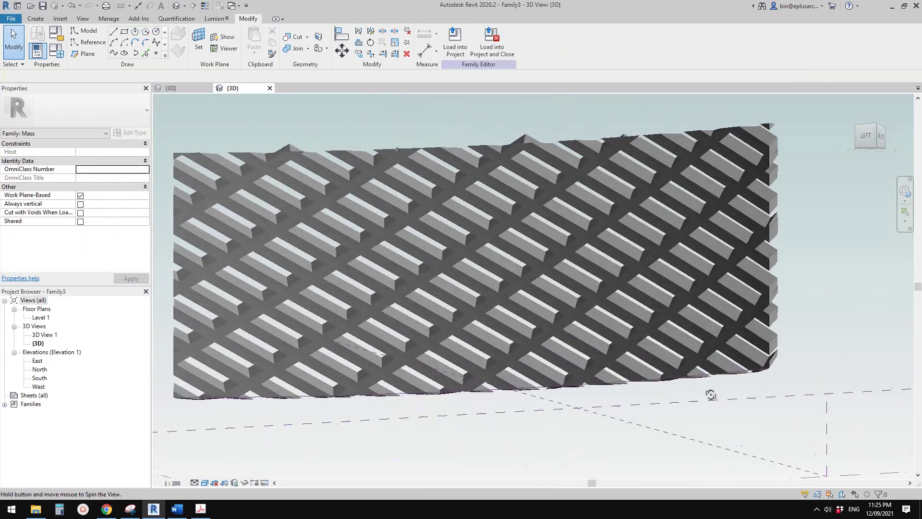
shift+middle_drag(591, 350, 413, 379)
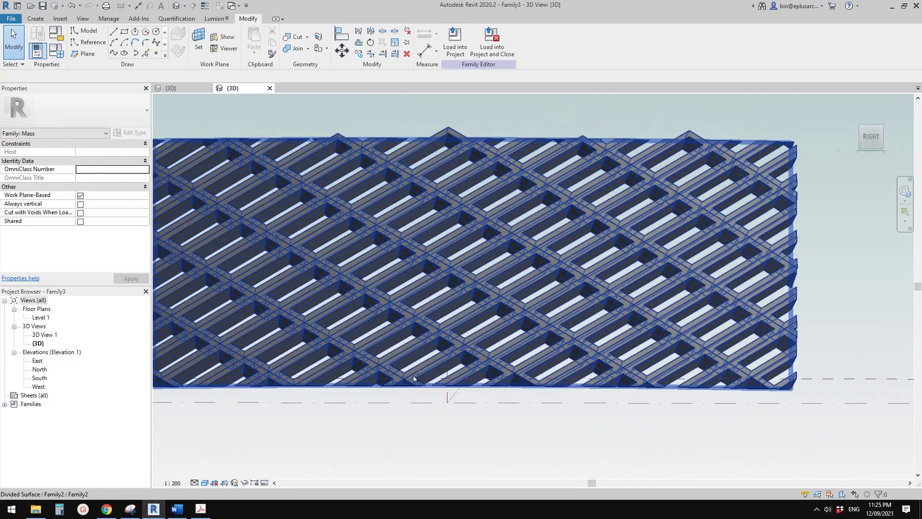
Try All Grid Rotation values of 120° and -60° on the divided surface
click(481, 386)
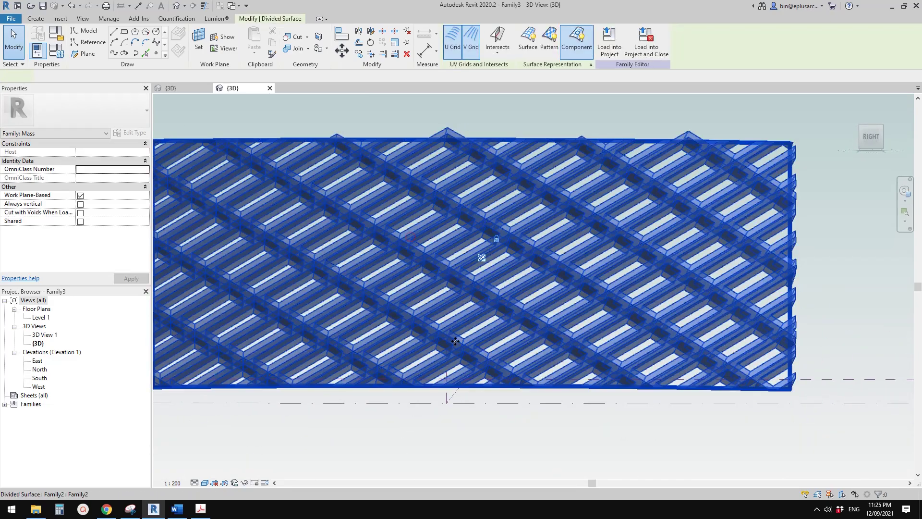
key(Escape)
shift+middle_drag(531, 442, 510, 435)
click(478, 253)
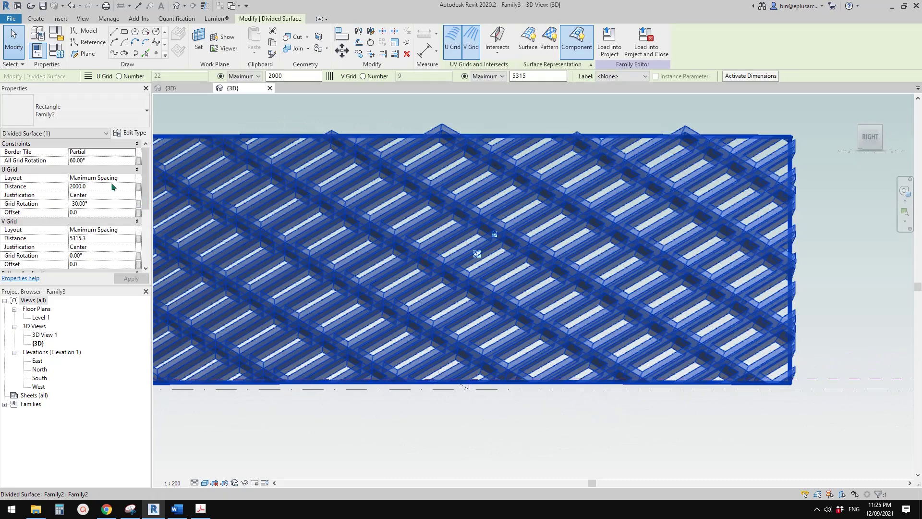
click(102, 161)
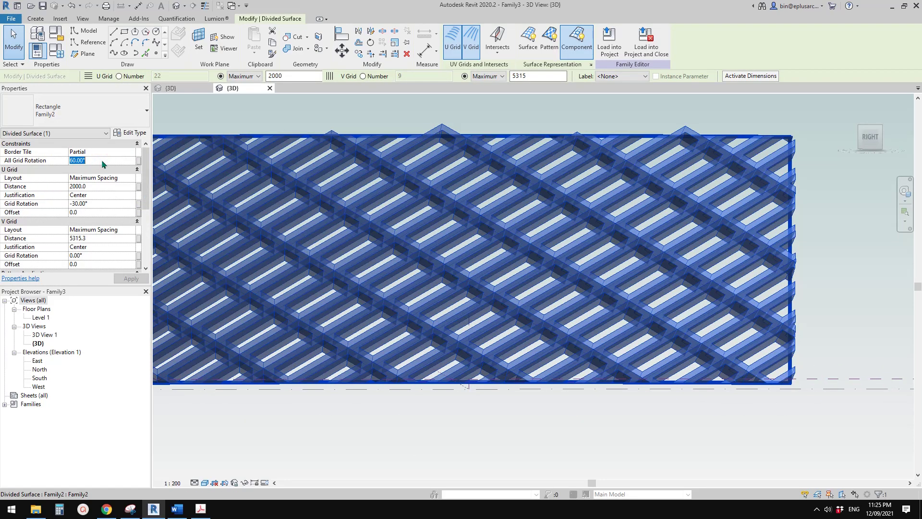
text(12)
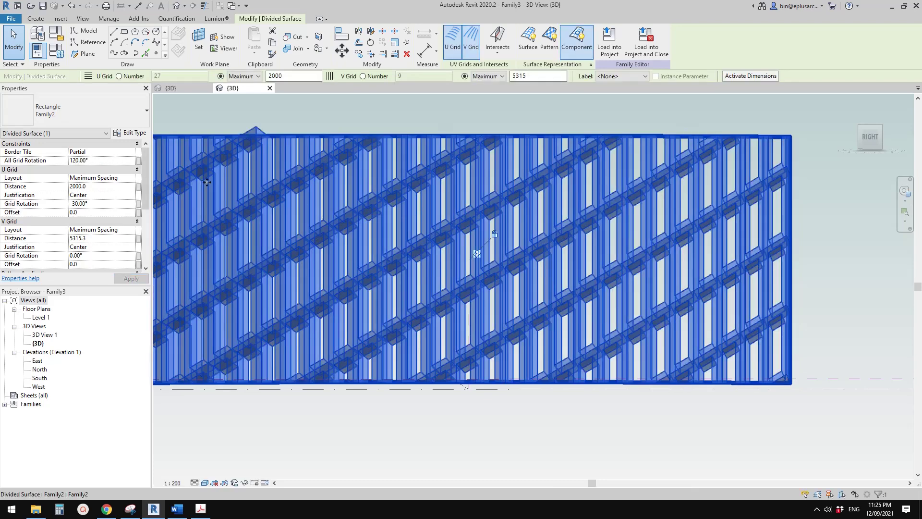
click(110, 162)
text(-60)
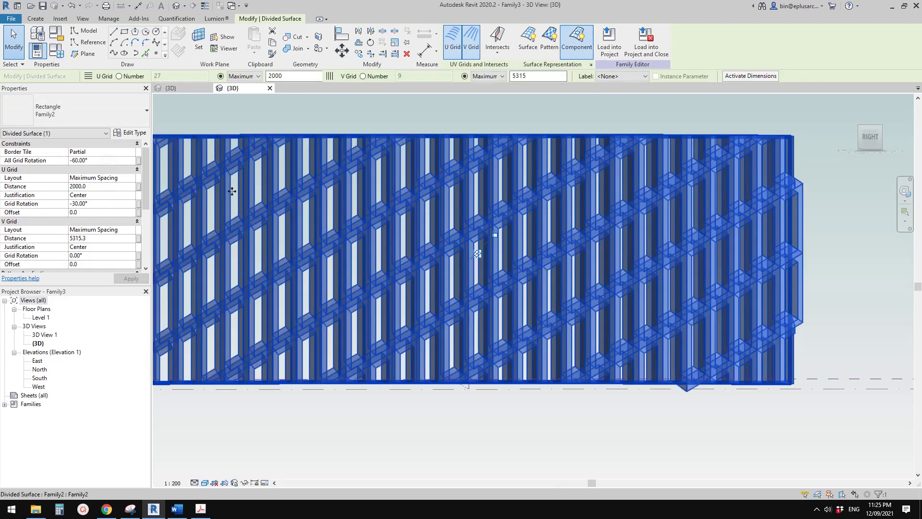
Set the All Grid Rotation of the divided surface to 240° and check the lattice from several angles
click(114, 164)
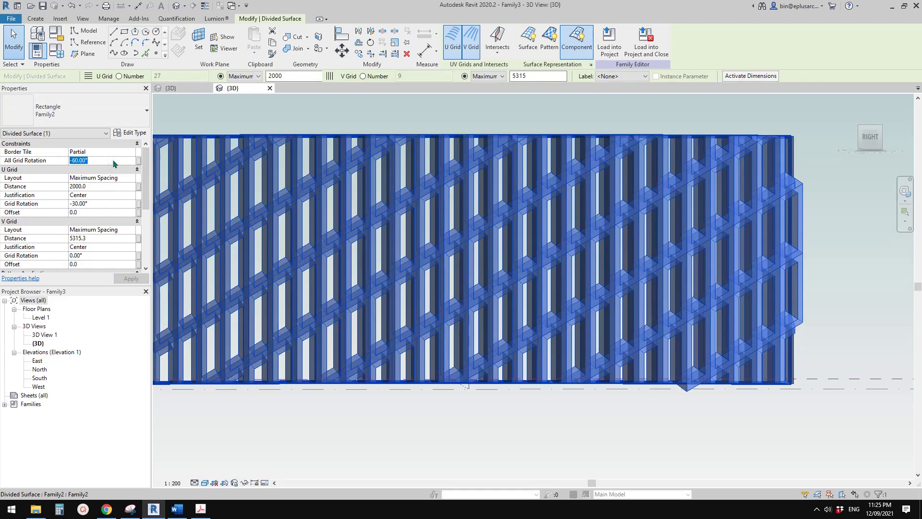
text(240)
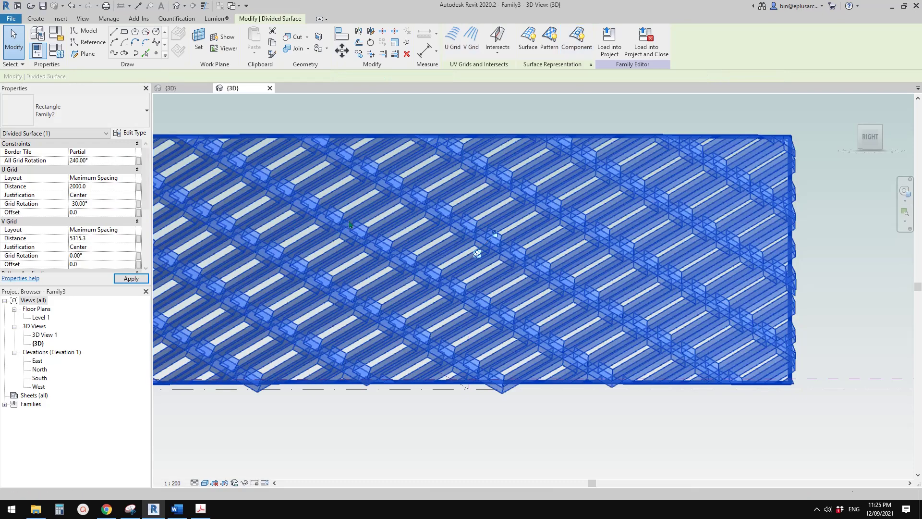
click(579, 403)
shift+middle_drag(579, 402, 585, 383)
shift+middle_drag(514, 365, 521, 363)
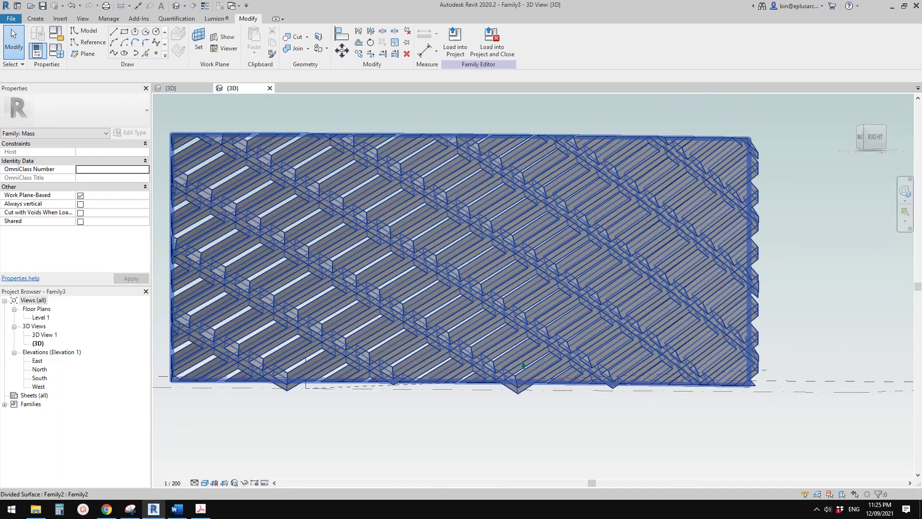
click(440, 316)
shift+middle_drag(439, 316, 509, 384)
click(526, 410)
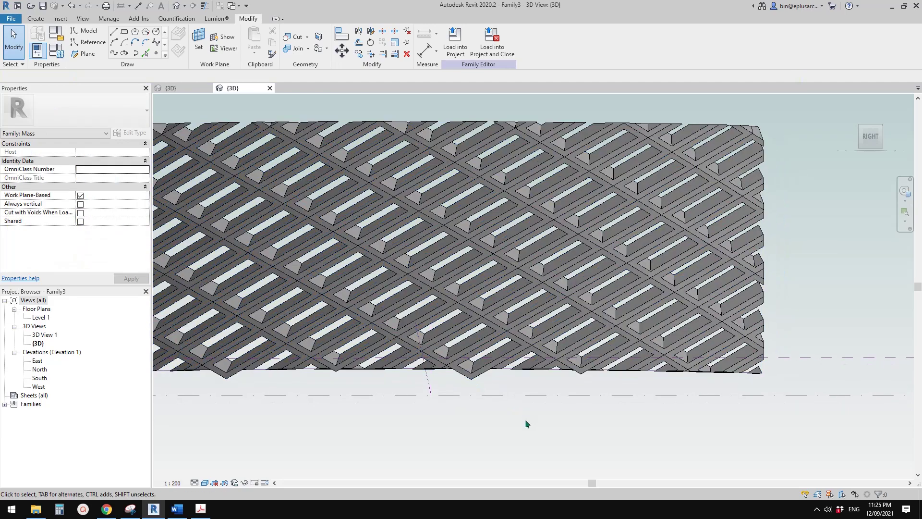
shift+middle_drag(525, 421, 516, 336)
Set the angle parameter A of the Family2 panel type to 135° and apply it
click(334, 231)
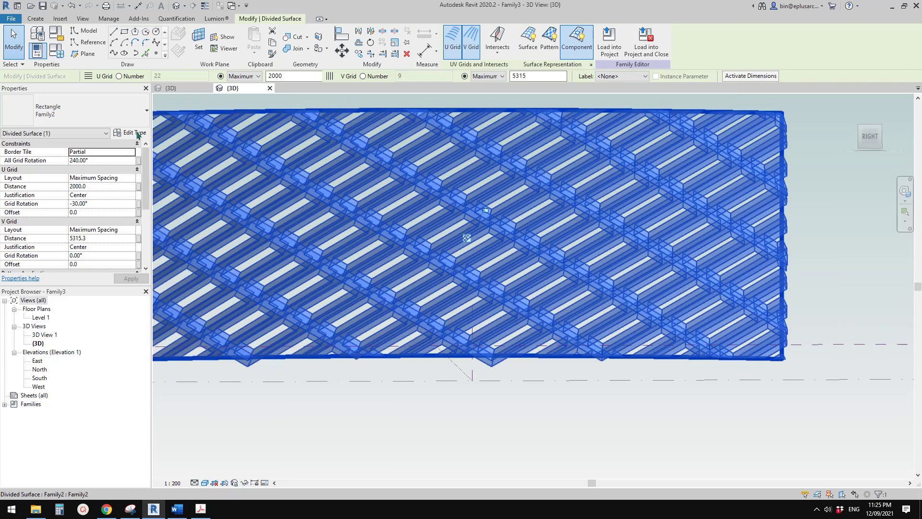
click(129, 132)
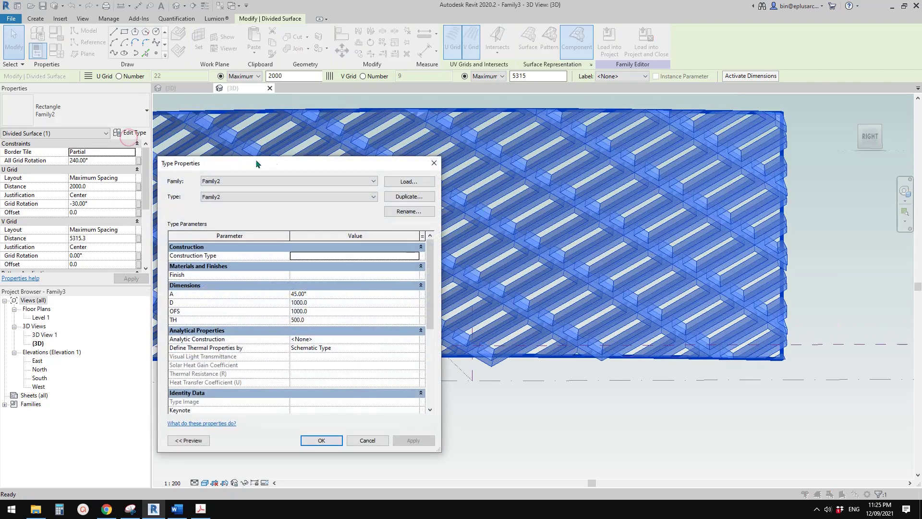
drag(256, 164, 167, 156)
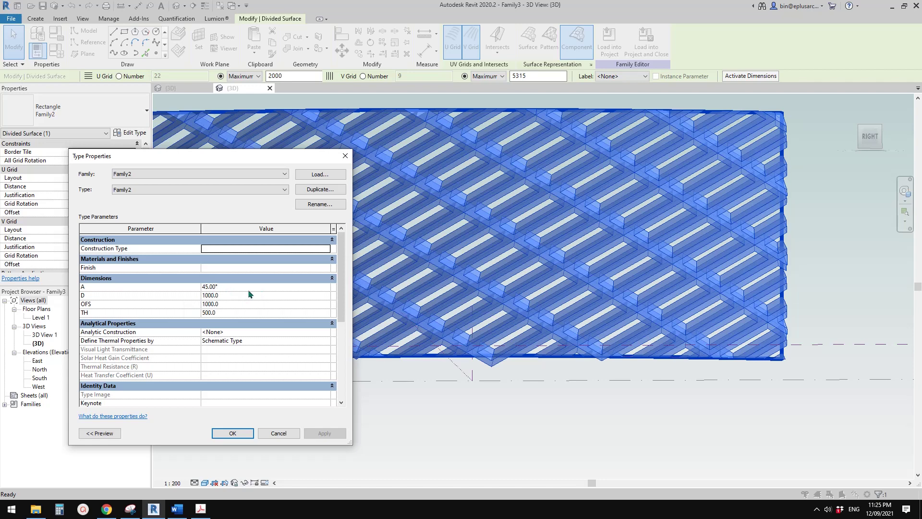
click(221, 286)
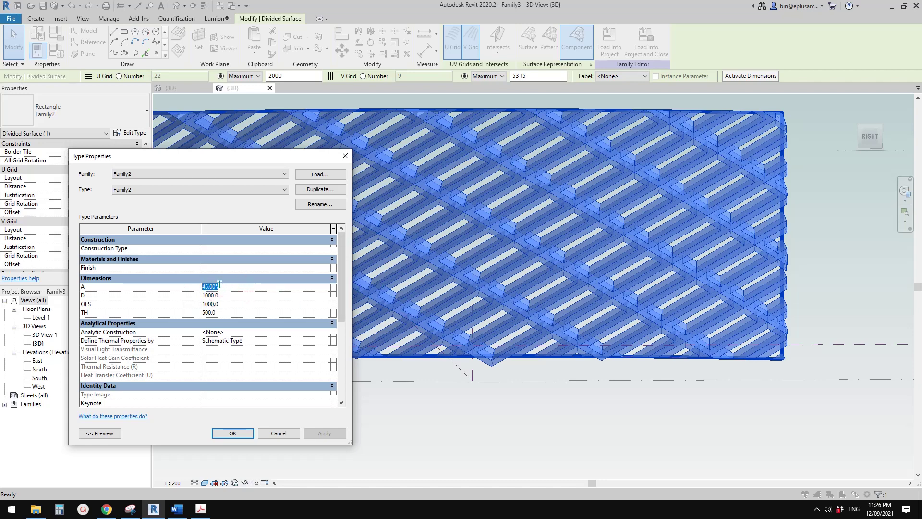
text(135)
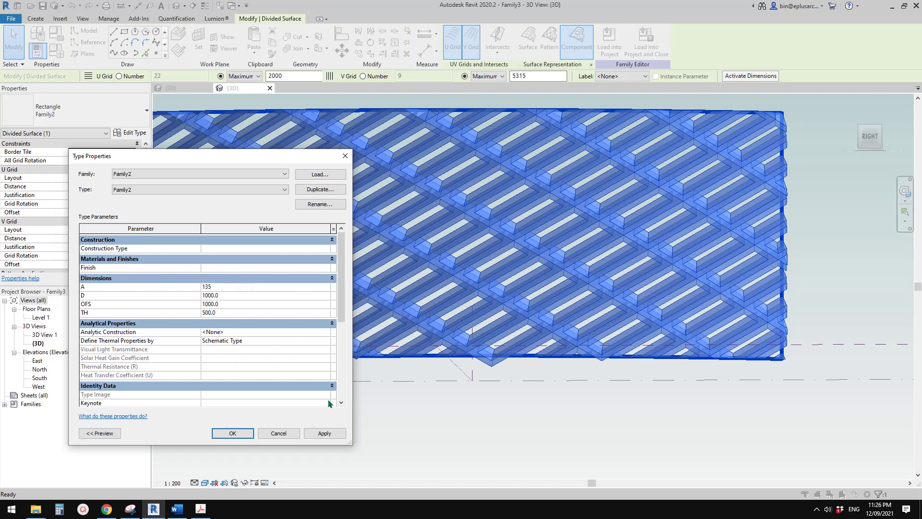
click(334, 435)
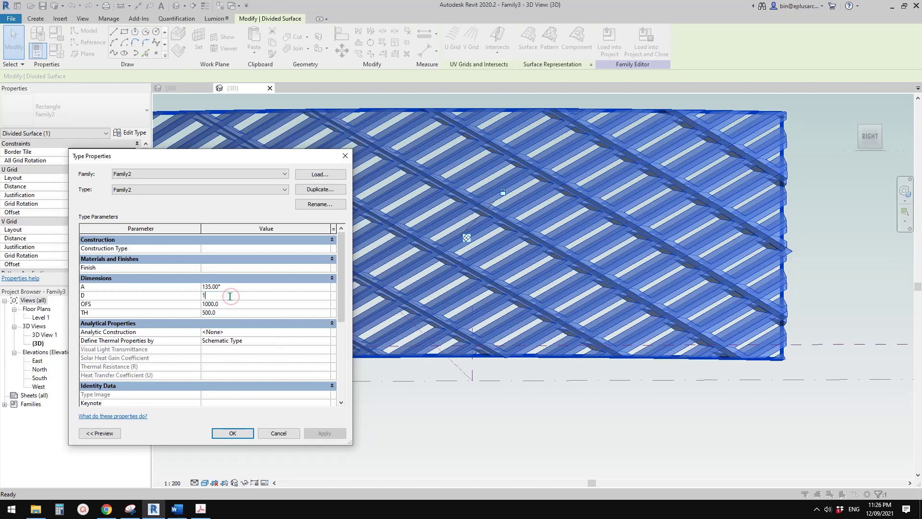
Set the D and OFS dimensions of the Family2 panel type to 1500 each and apply them
text(500.0)
click(334, 437)
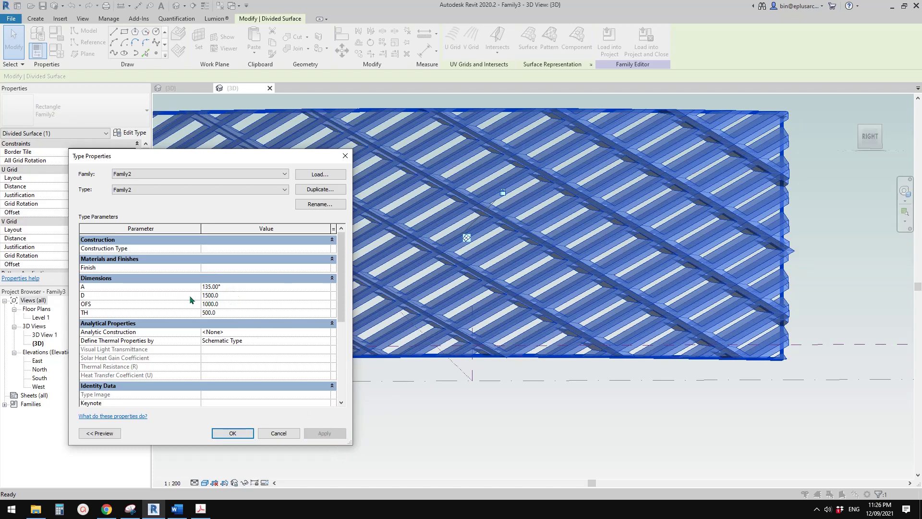
drag(280, 154, 260, 161)
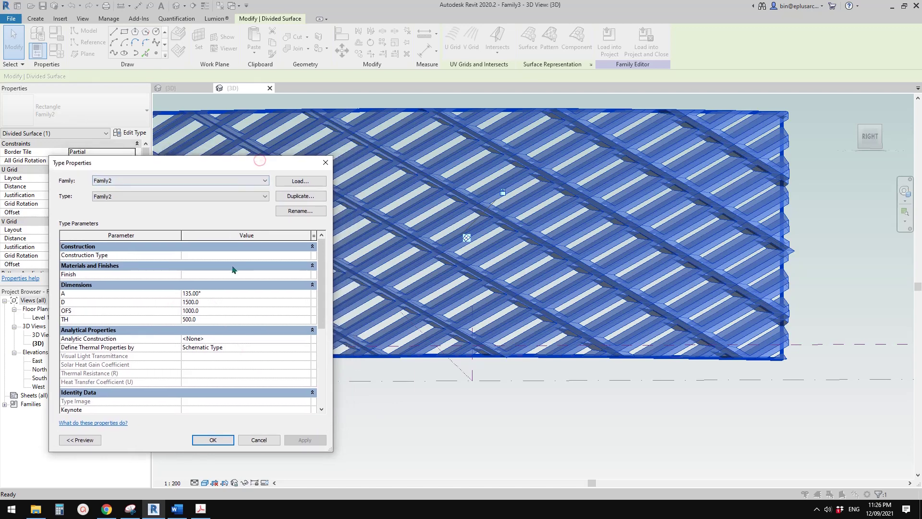
click(218, 310)
text(150)
click(305, 439)
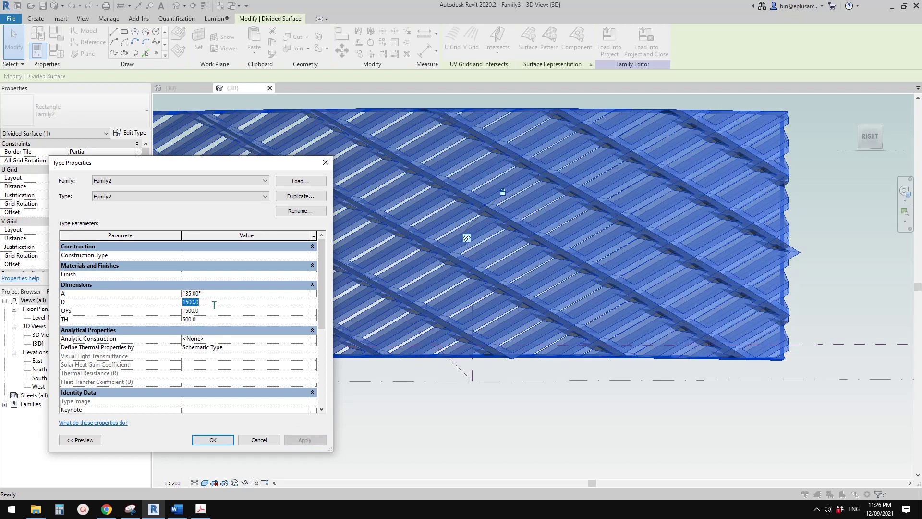
Set the TH dimension of the Family2 panel type to 300 and inspect the thinner lattice frames
click(202, 321)
text(300)
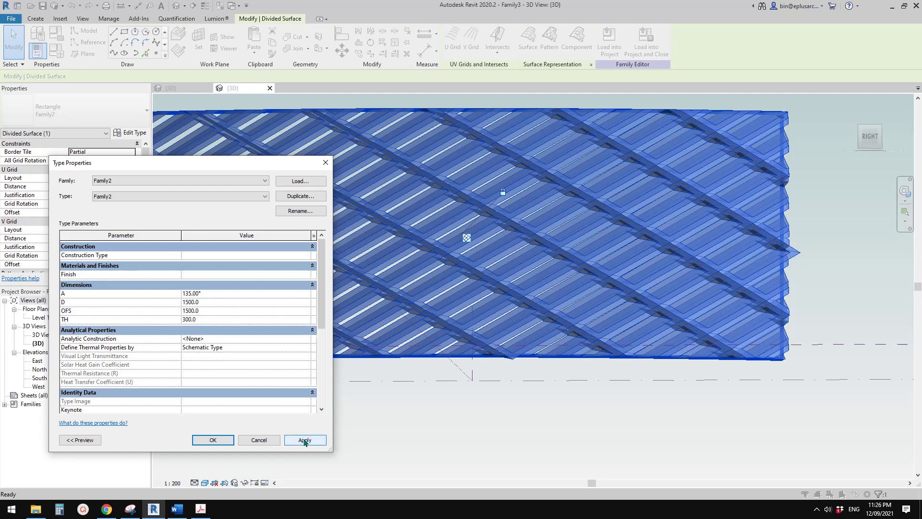
click(219, 437)
shift+middle_drag(410, 388, 347, 381)
click(468, 385)
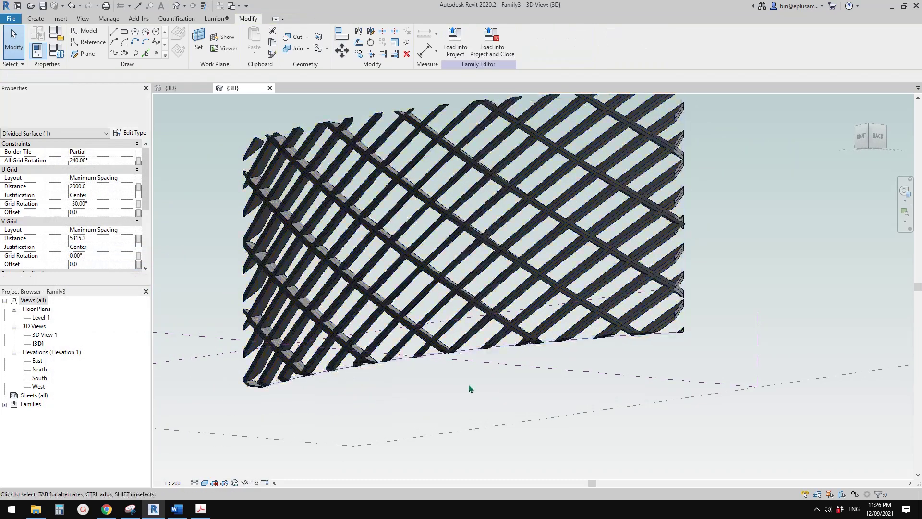
mouse_move(469, 388)
shift+middle_down()
mouse_move(254, 388)
mouse_move(595, 389)
mouse_move(464, 282)
shift+middle_up()
Select a single curtain panel near the middle of the facade and open its Family2 family for editing
click(418, 236)
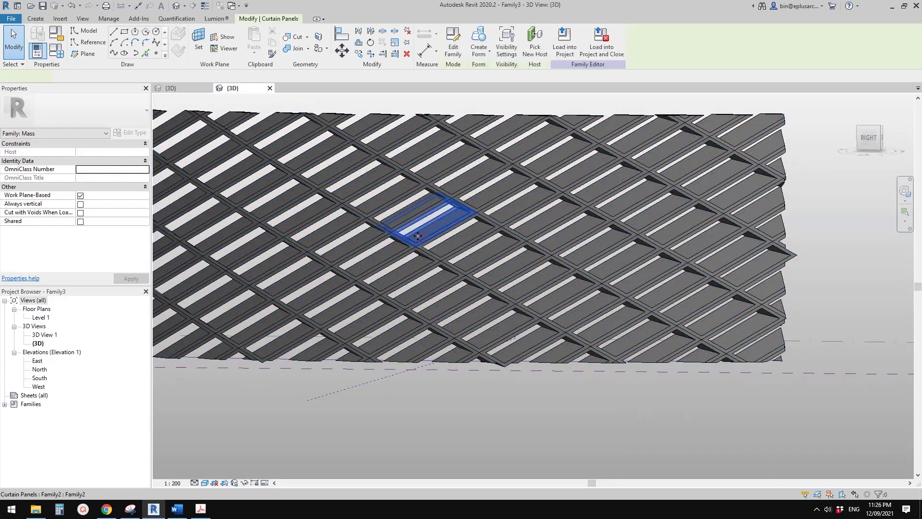
shift+middle_drag(418, 236, 461, 245)
click(536, 376)
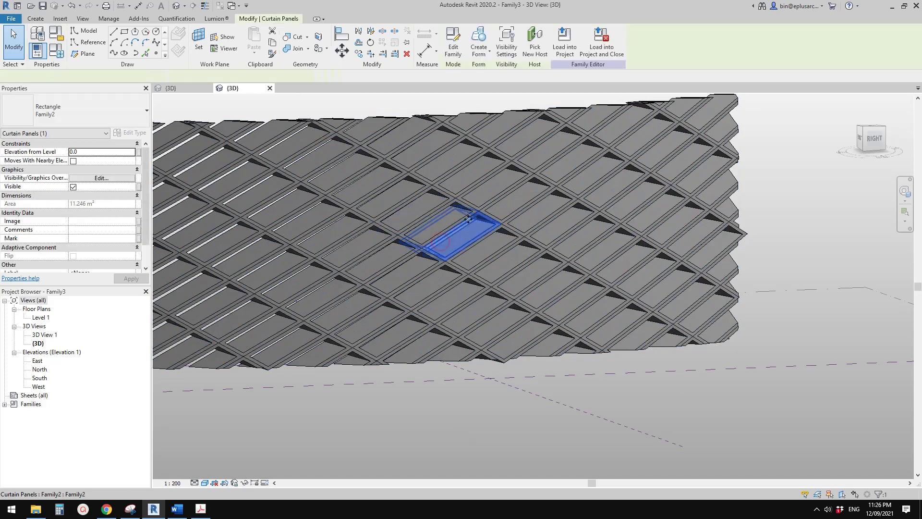
scroll(460, 252, up, 1)
middle_drag(461, 255, 436, 311)
click(454, 50)
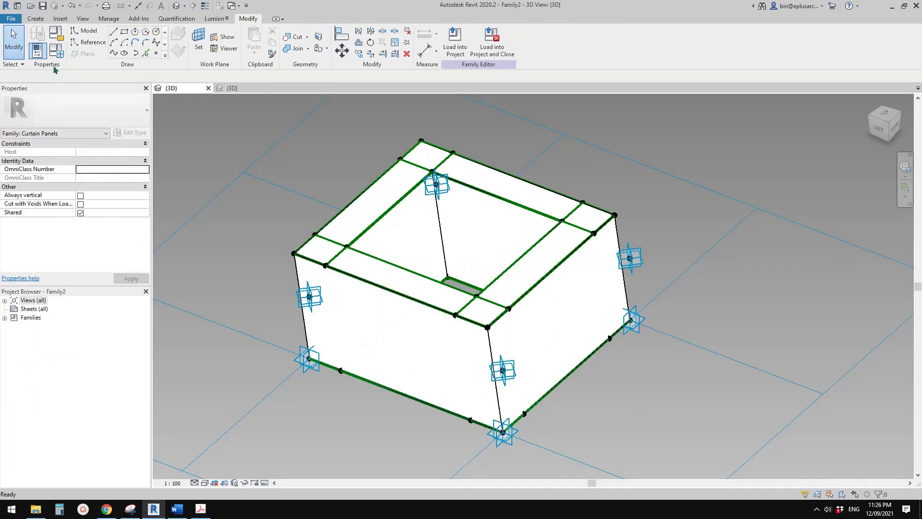
Increase the D dimension in the Family2 family types and check the panel's shape
click(56, 50)
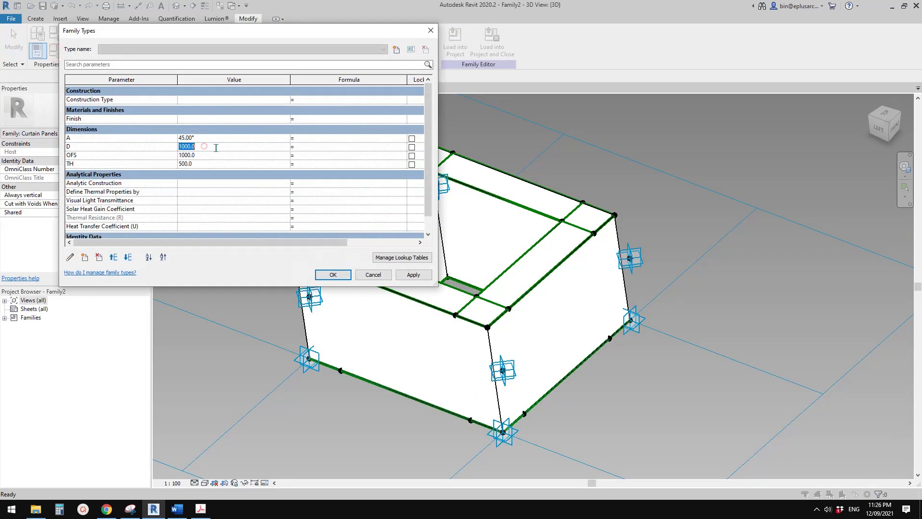
click(412, 275)
click(333, 275)
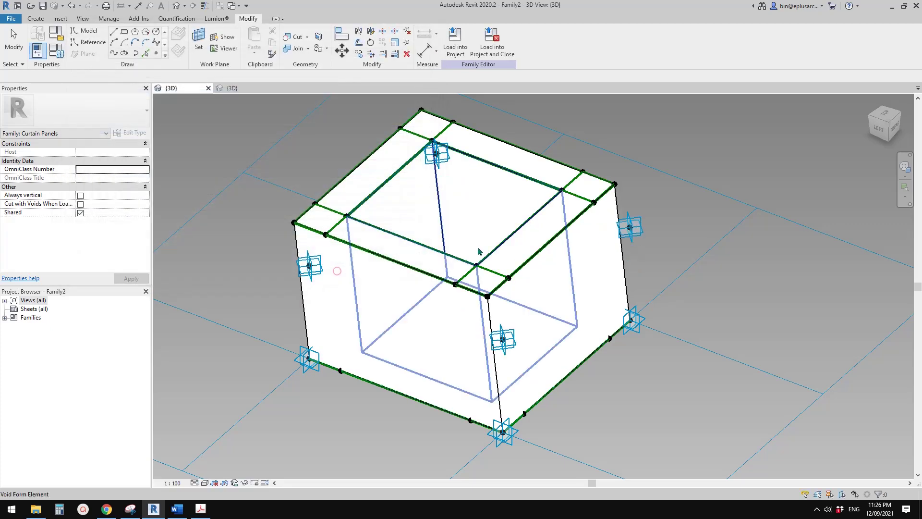
shift+middle_drag(479, 251, 585, 222)
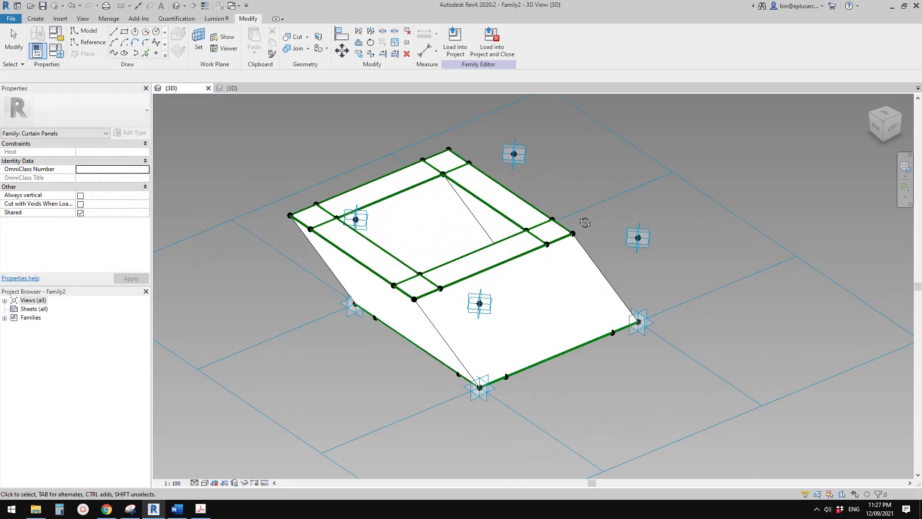
Return to the Family3 mass view and set the D dimension of the divided surface's Family2 panel type to 1000
click(231, 88)
shift+middle_drag(479, 249, 572, 291)
click(418, 253)
shift+middle_drag(418, 253, 493, 275)
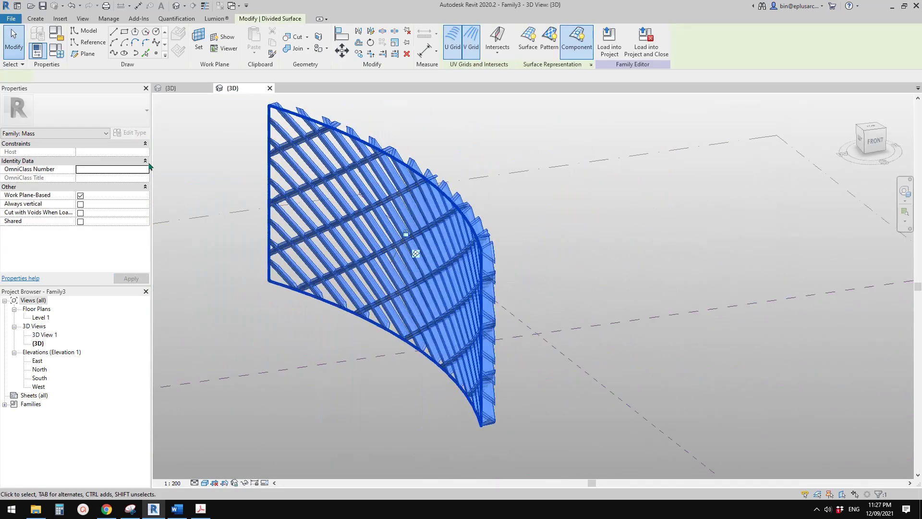
click(130, 133)
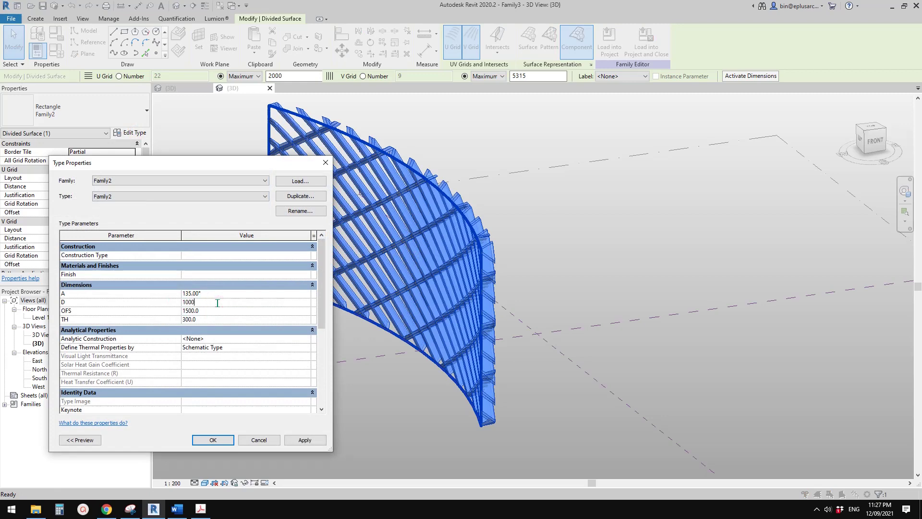
click(315, 443)
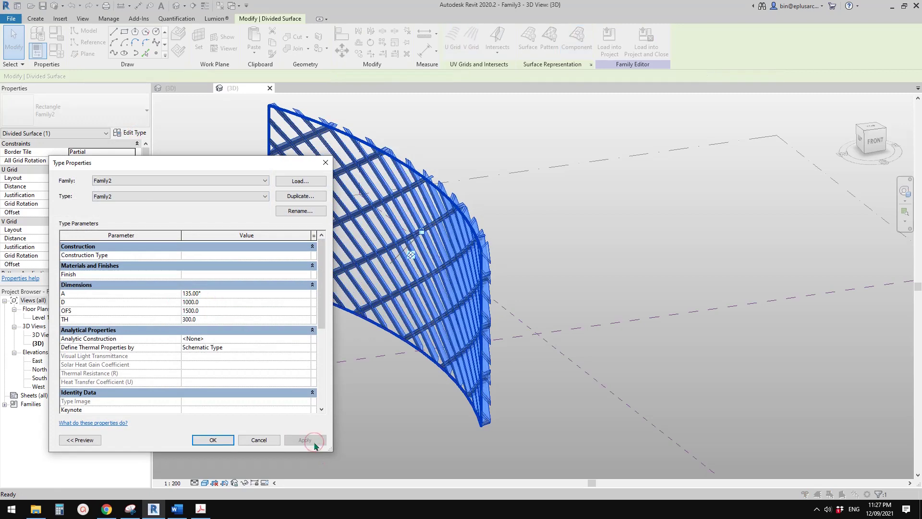
click(214, 440)
Examine the shallower lattice from both faces of the curved surface, checking the frame depth and the panel edges along the borders
shift+middle_drag(402, 366, 384, 355)
click(432, 377)
middle_drag(432, 376, 405, 373)
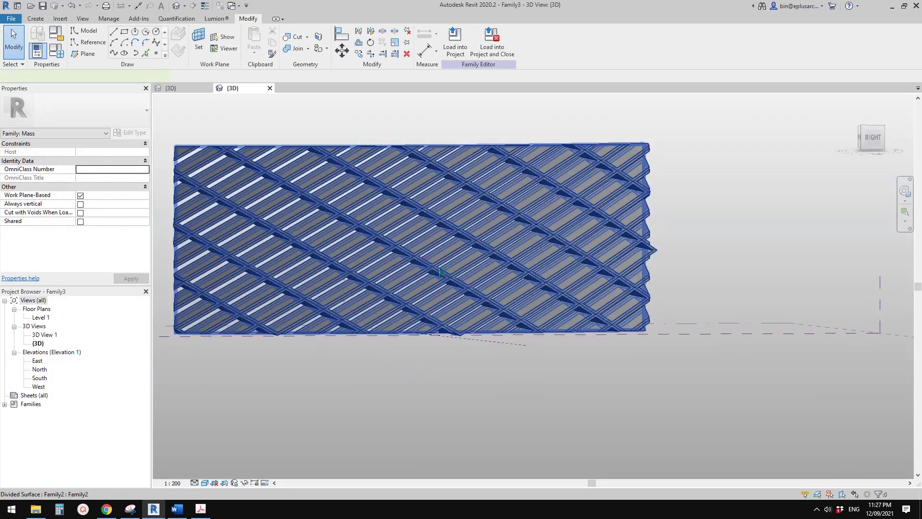
click(440, 272)
scroll(436, 276, up, 1)
shift+middle_drag(408, 302, 409, 260)
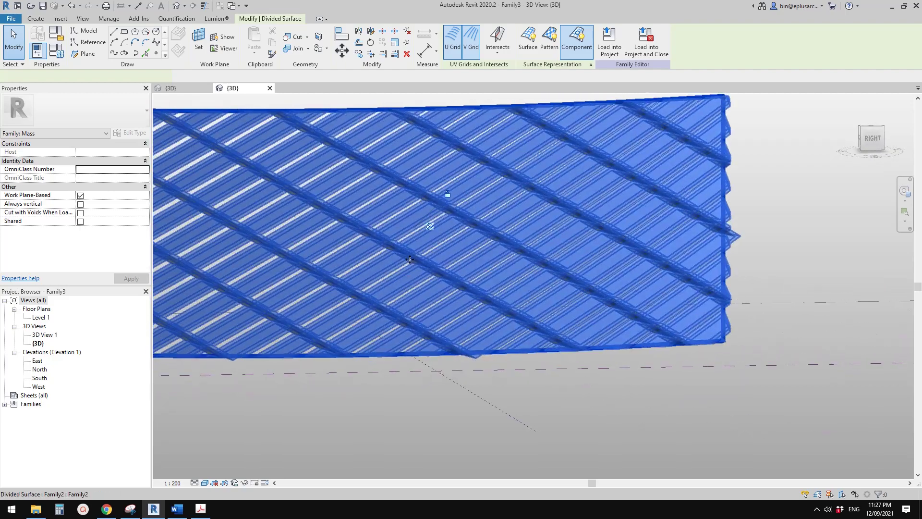
scroll(409, 259, up, 1)
key(Escape)
scroll(404, 283, down, 1)
shift+middle_drag(456, 332, 457, 249)
click(416, 238)
scroll(420, 241, down, 1)
key(Escape)
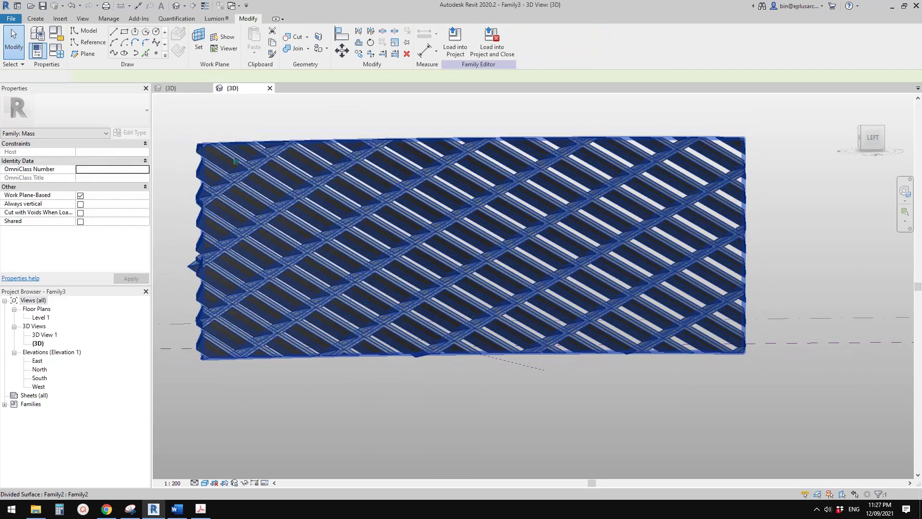
shift+middle_drag(242, 293, 465, 299)
click(414, 235)
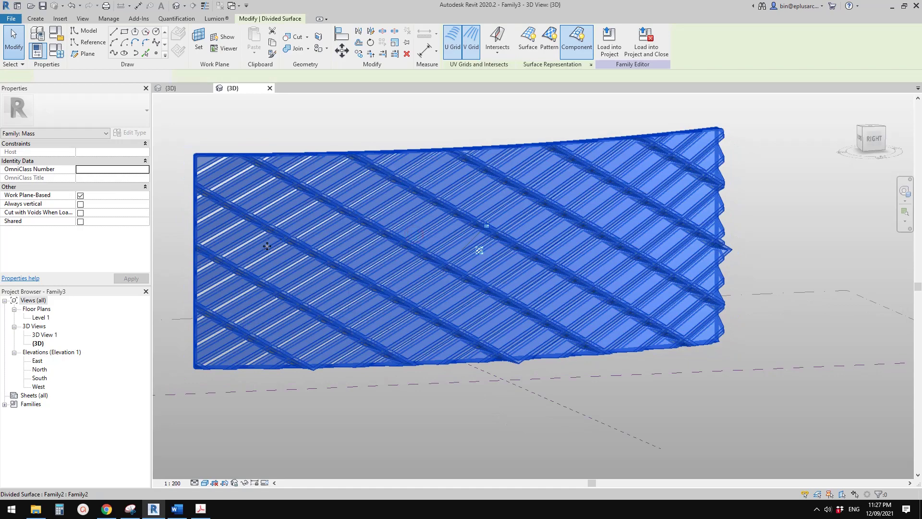
shift+middle_drag(267, 245, 243, 167)
middle_drag(483, 252, 444, 288)
key(Escape)
shift+middle_drag(514, 283, 457, 272)
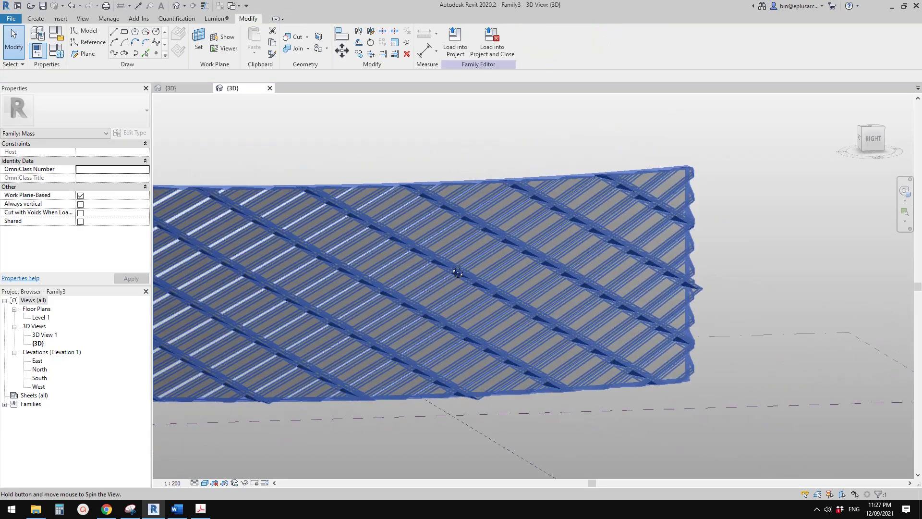
mouse_move(739, 331)
shift+middle_down()
mouse_move(611, 338)
mouse_move(725, 331)
shift+middle_up()
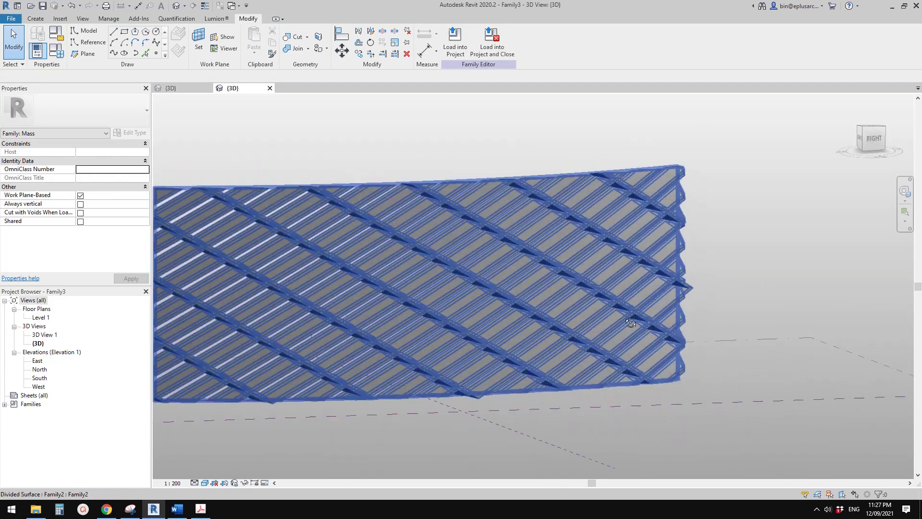
Set the Border Tile constraint of the divided surface to Empty
click(409, 263)
middle_drag(403, 284, 545, 257)
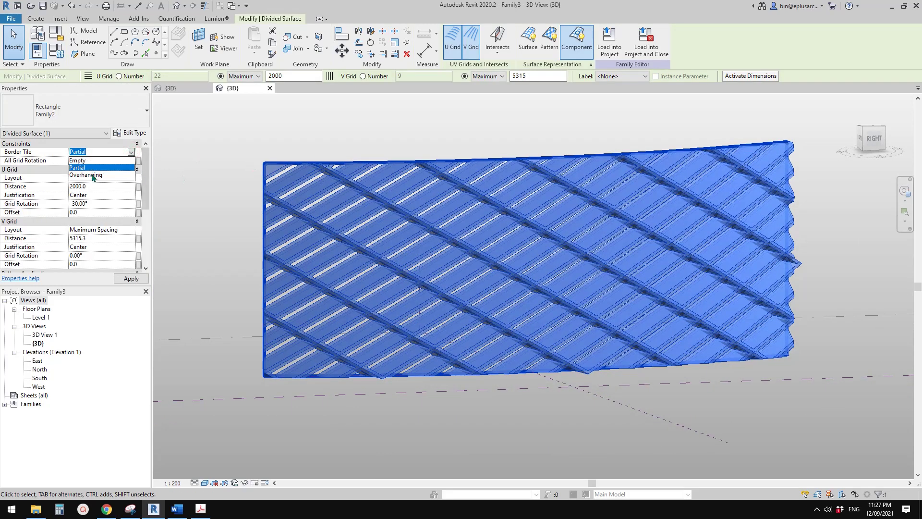
click(131, 152)
scroll(282, 169, down, 1)
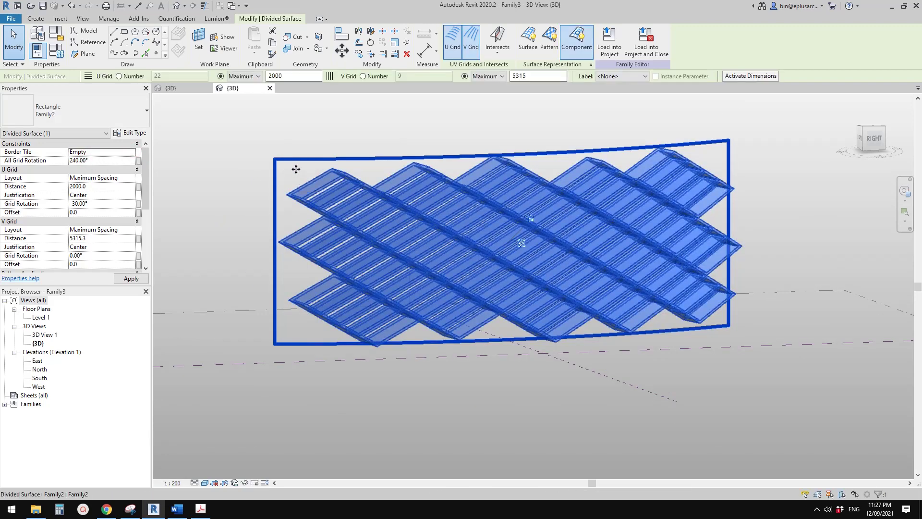
Examine the lattice's stepped outline against the surface boundary, both with the divided surface selected and with it deselected
scroll(297, 169, up, 1)
middle_drag(320, 178, 272, 180)
scroll(294, 302, up, 1)
middle_drag(294, 301, 238, 286)
click(465, 387)
shift+middle_drag(466, 387, 537, 370)
click(510, 263)
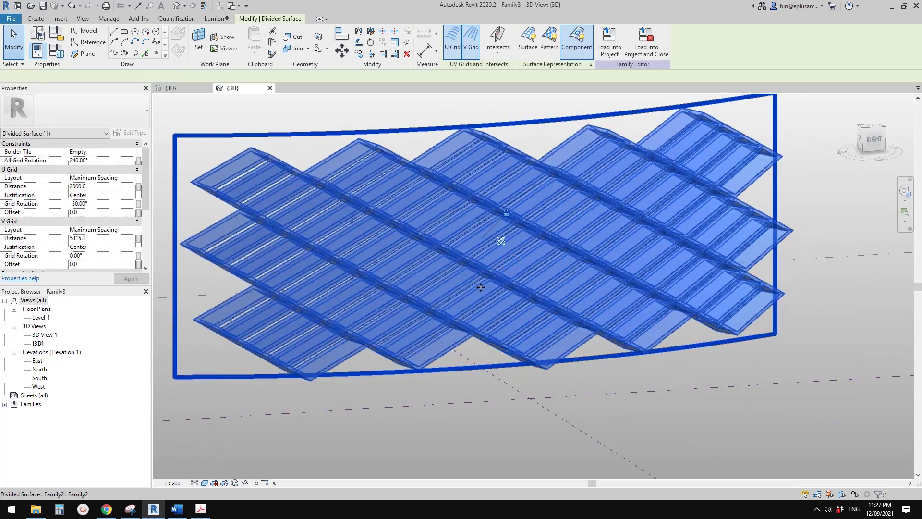
key(Escape)
shift+middle_drag(490, 317, 527, 379)
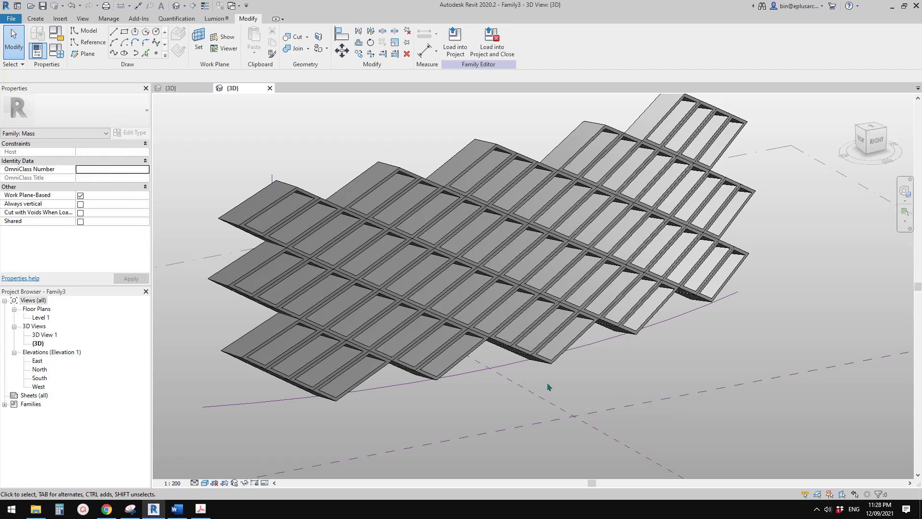